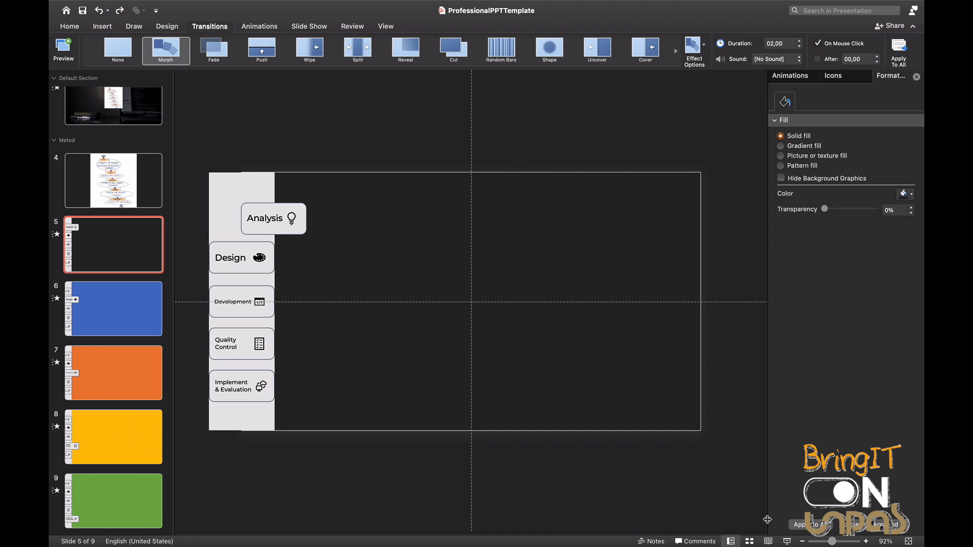
# Step: Play the slide show from slide 5 through slide 9 to preview the Morph transitions, and exit it
pyautogui.click(789, 542)
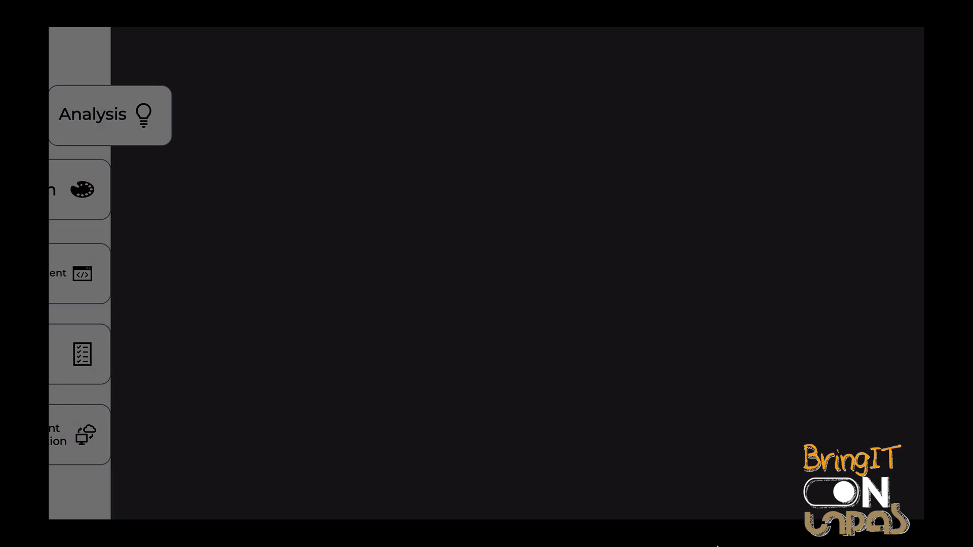
pyautogui.click(715, 537)
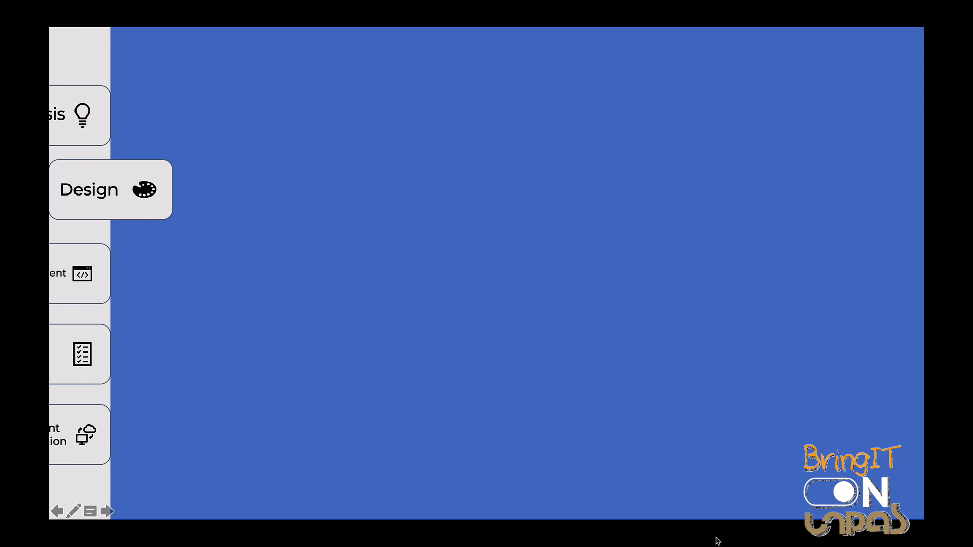
pyautogui.click(716, 538)
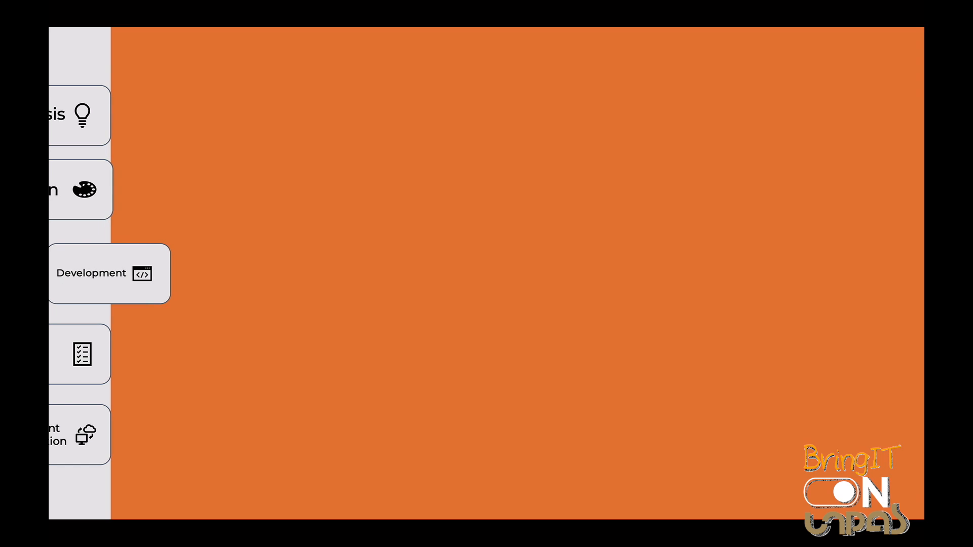
pyautogui.press('Right')
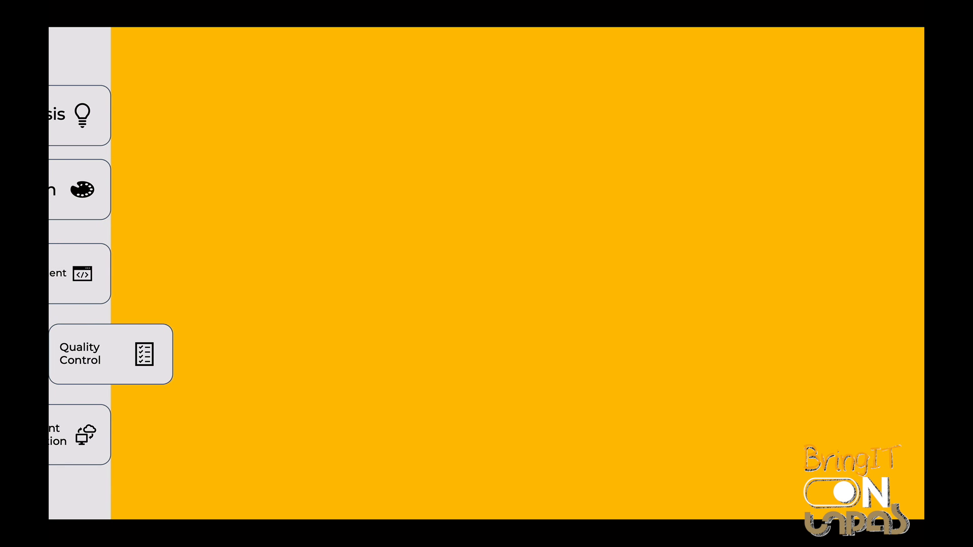
pyautogui.press('Right')
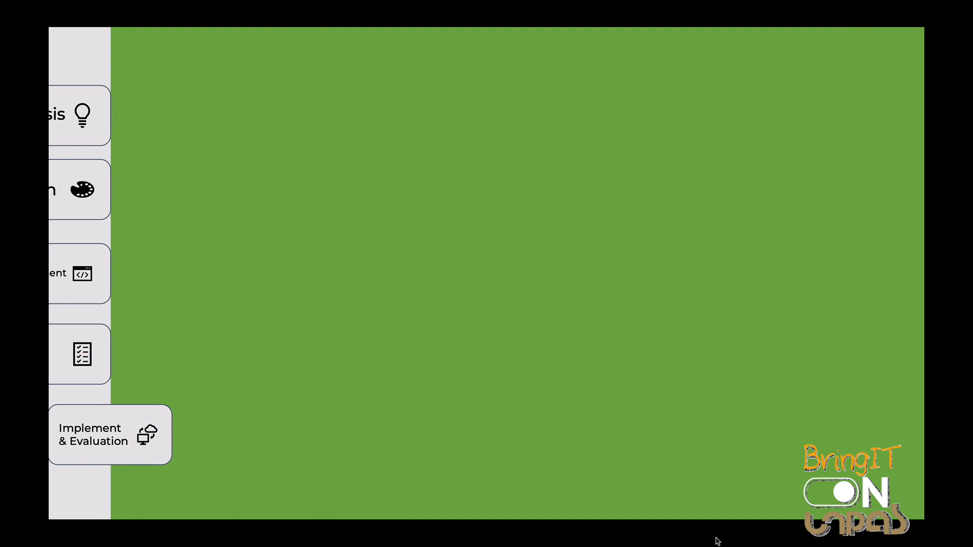
pyautogui.press('Escape')
# Step: Add five blank slides after slide 9, as slides 10 to 14
pyautogui.scroll(-2, 160, 468)
pyautogui.click(148, 532)
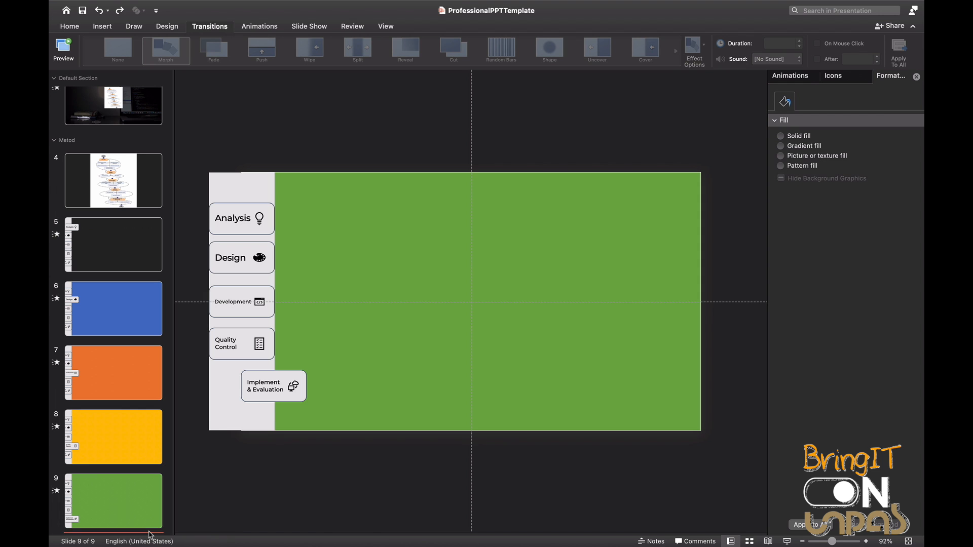
pyautogui.rightClick(149, 533)
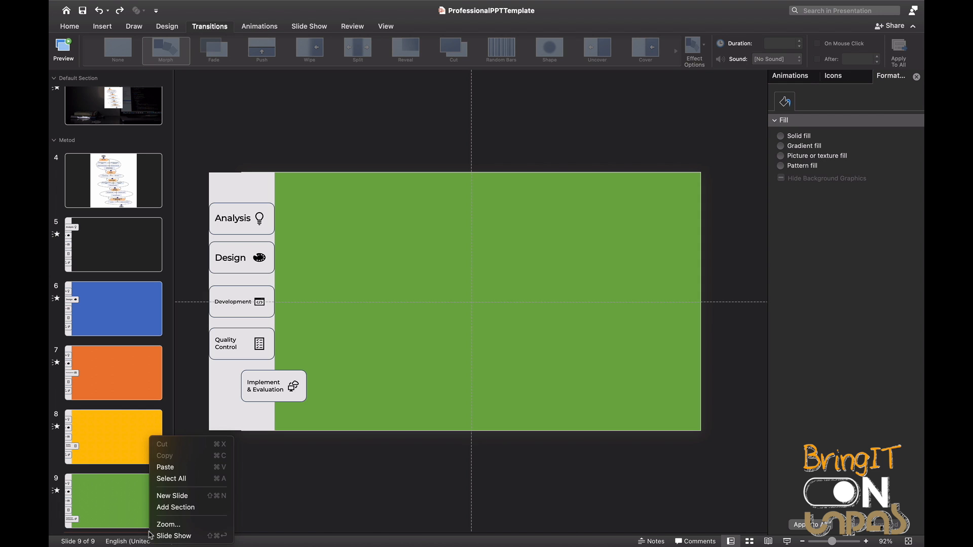
pyautogui.click(184, 498)
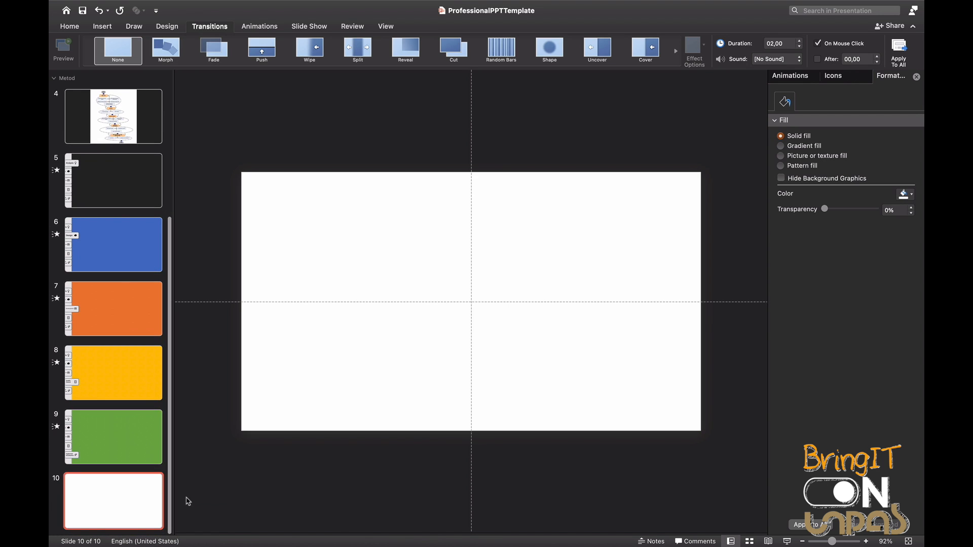
pyautogui.rightClick(150, 502)
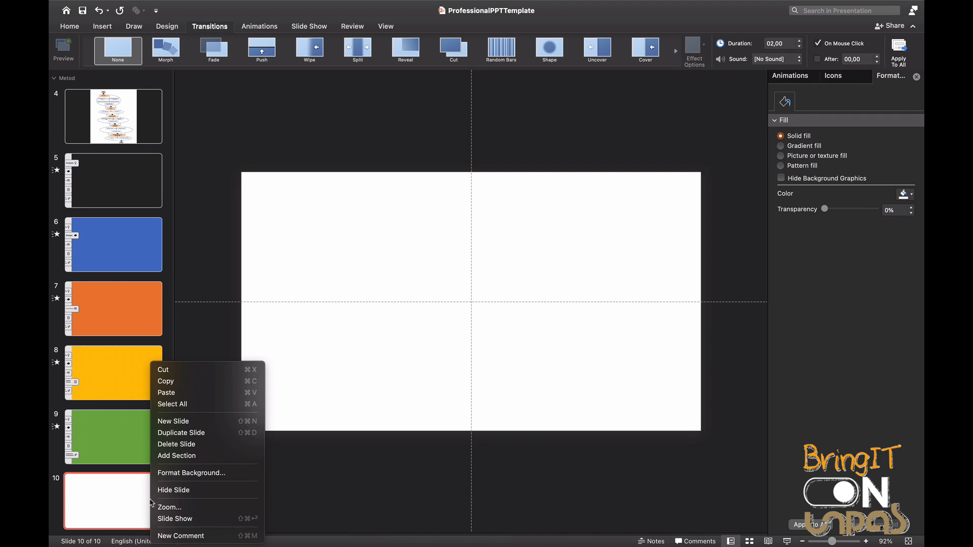
pyautogui.click(173, 421)
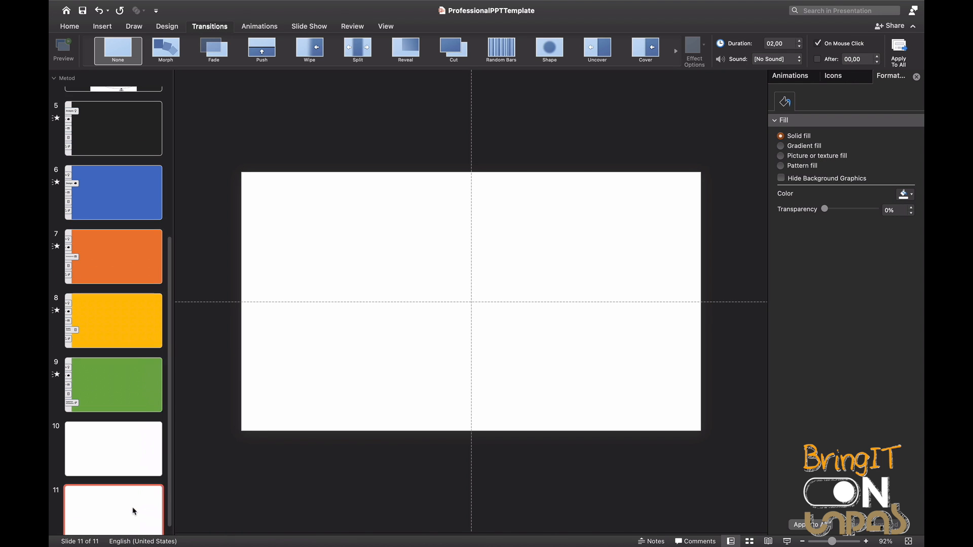
pyautogui.rightClick(131, 509)
pyautogui.click(152, 432)
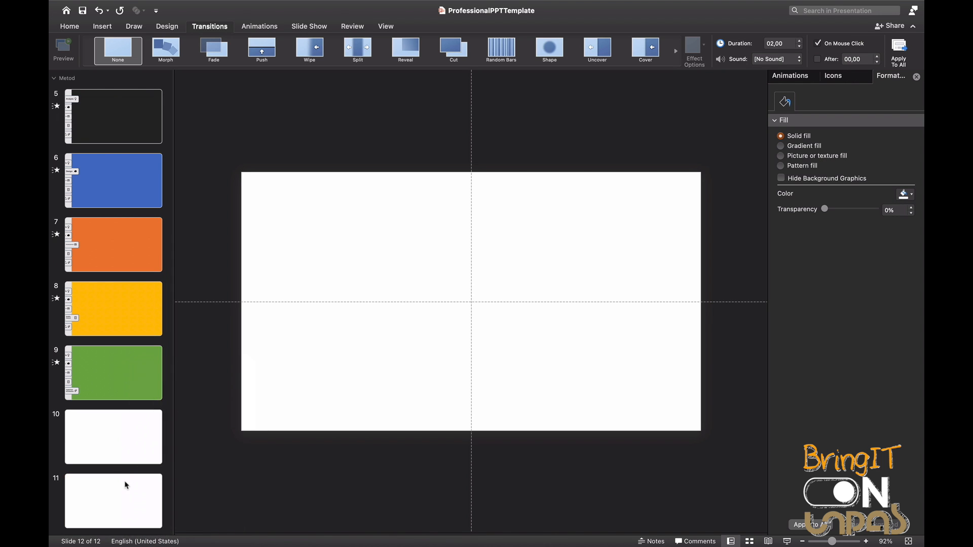
pyautogui.rightClick(126, 508)
pyautogui.click(152, 421)
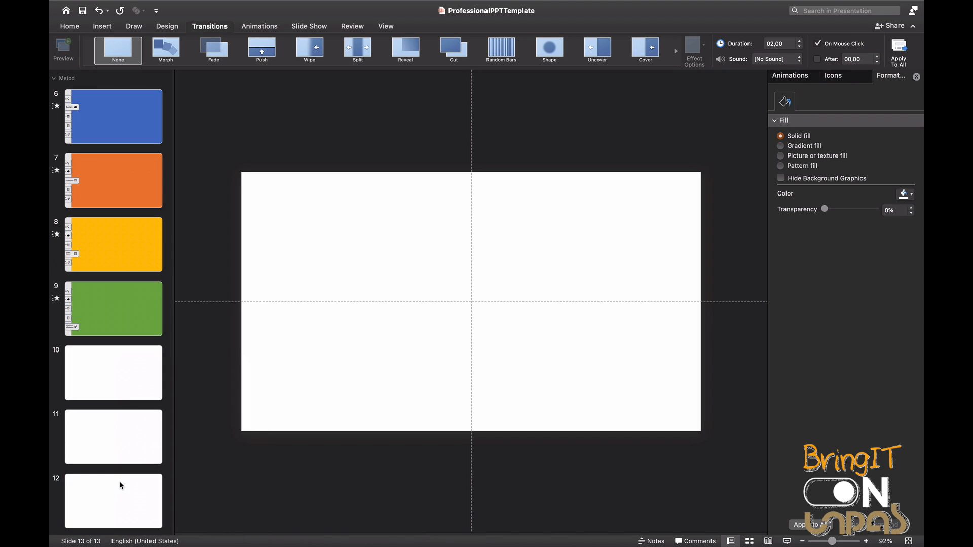
pyautogui.rightClick(120, 507)
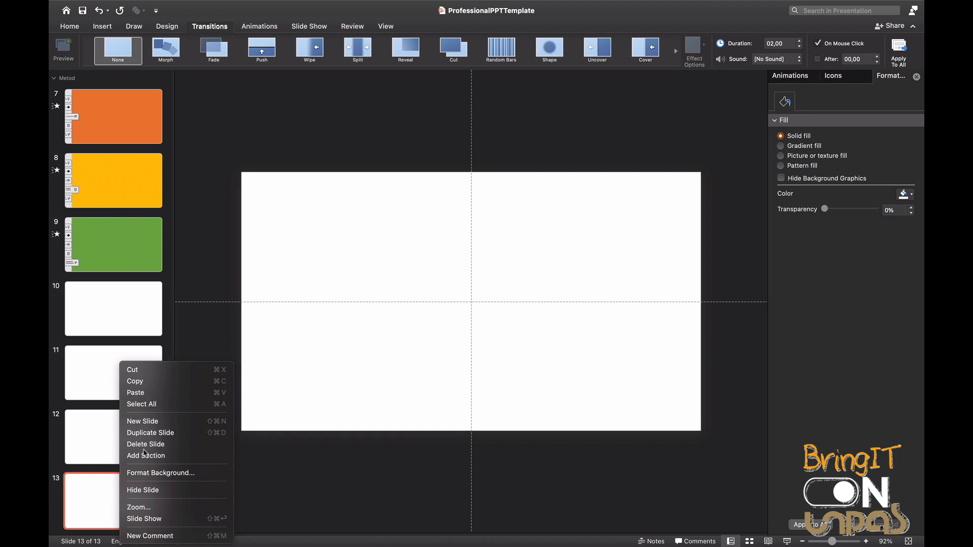
pyautogui.click(152, 422)
# Step: Set the background of blank slide 10 to a solid near-black theme color matching slide 5
pyautogui.scroll(10, 126, 376)
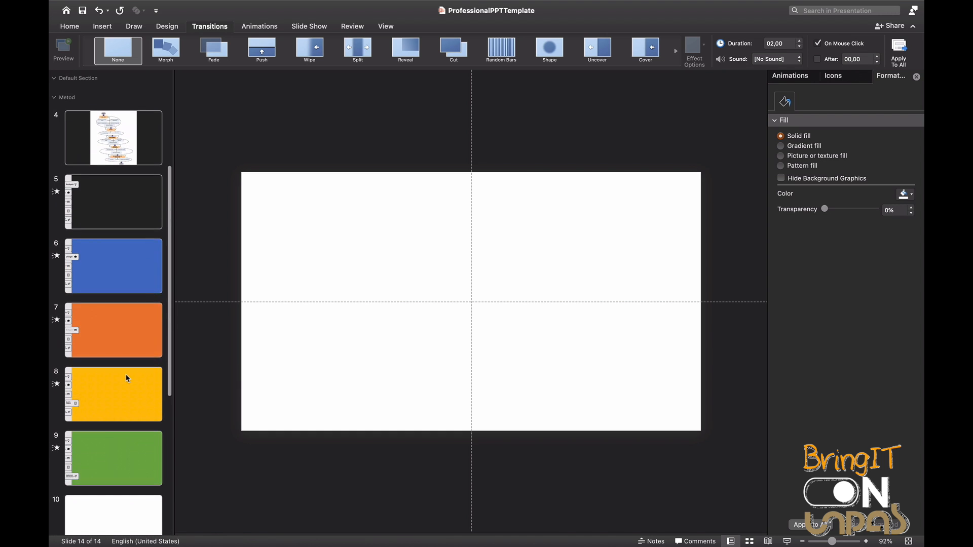
pyautogui.click(110, 190)
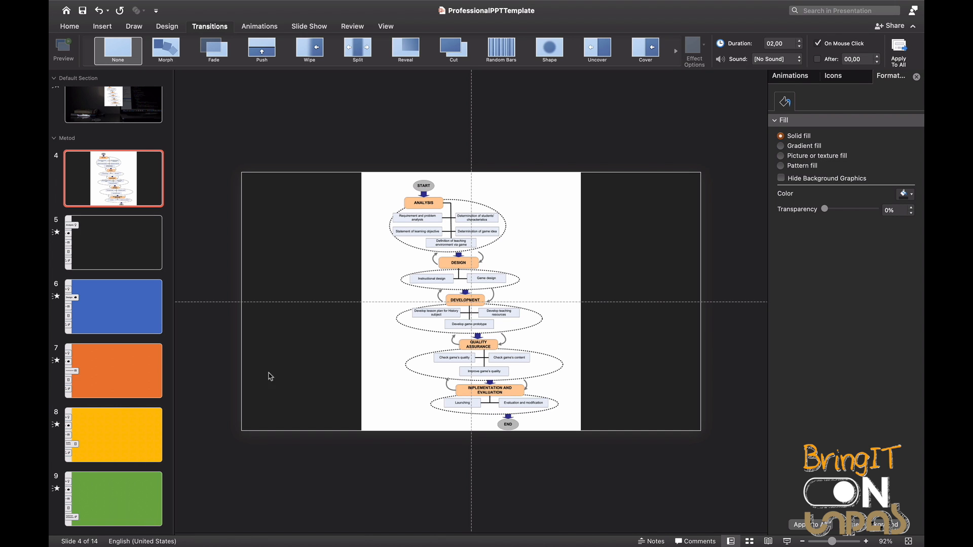
pyautogui.press('Down')
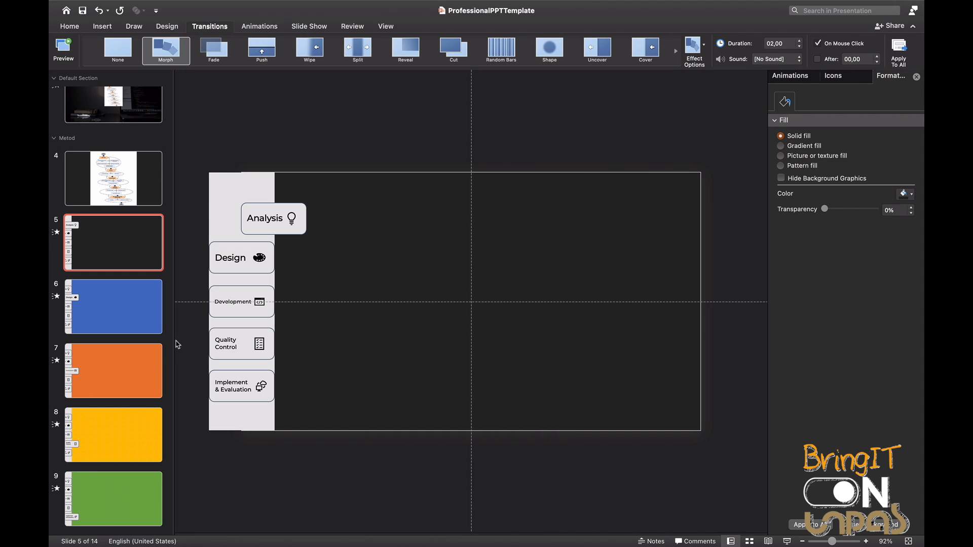
pyautogui.scroll(-10, 142, 322)
pyautogui.scroll(2, 142, 330)
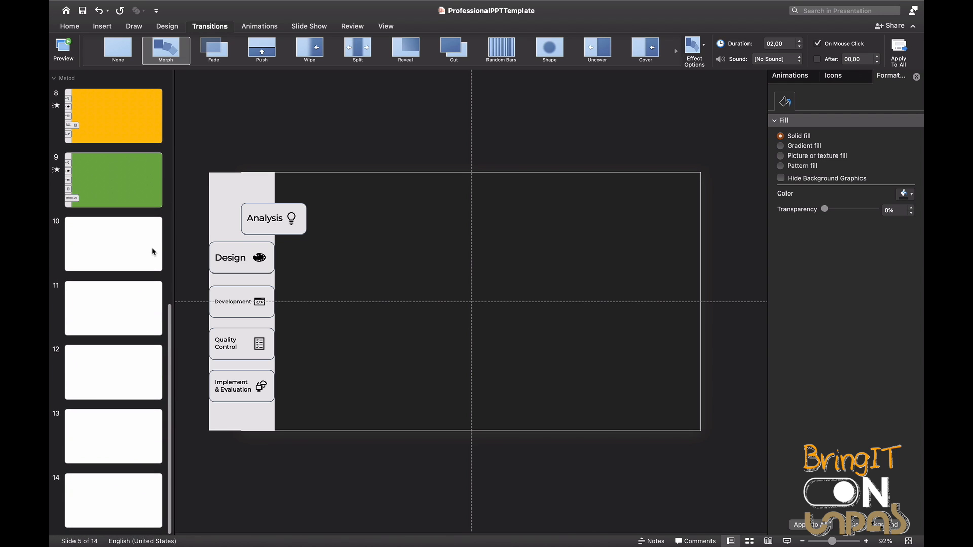
pyautogui.click(152, 252)
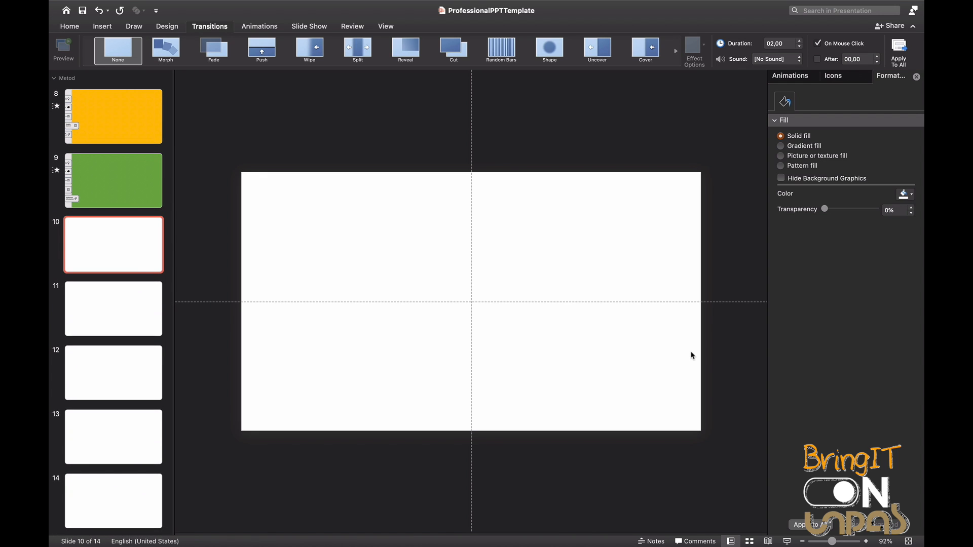
pyautogui.rightClick(156, 254)
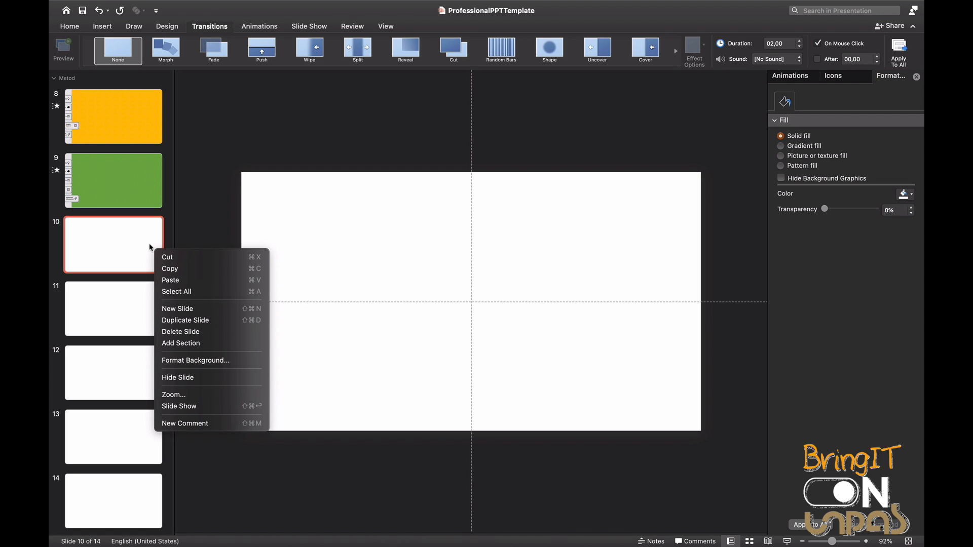
pyautogui.click(183, 360)
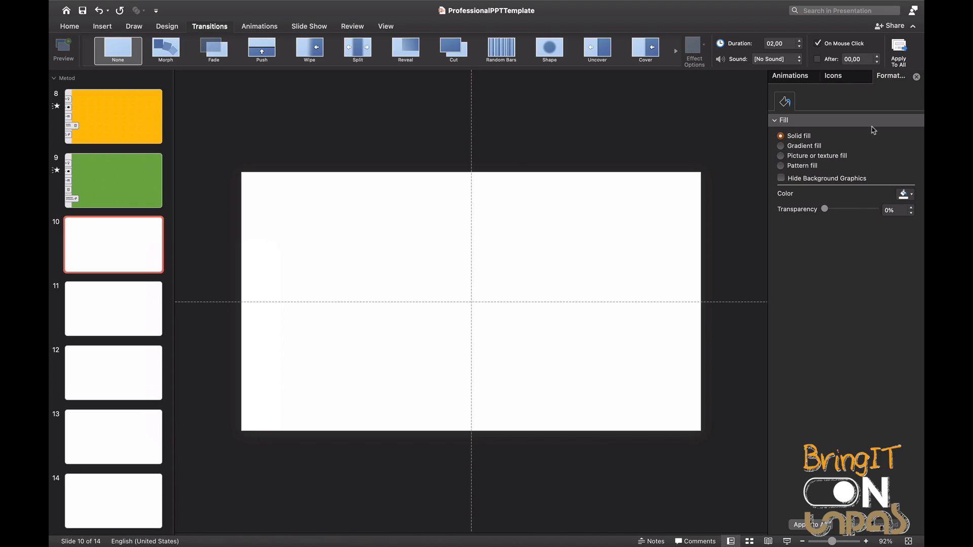
pyautogui.click(912, 195)
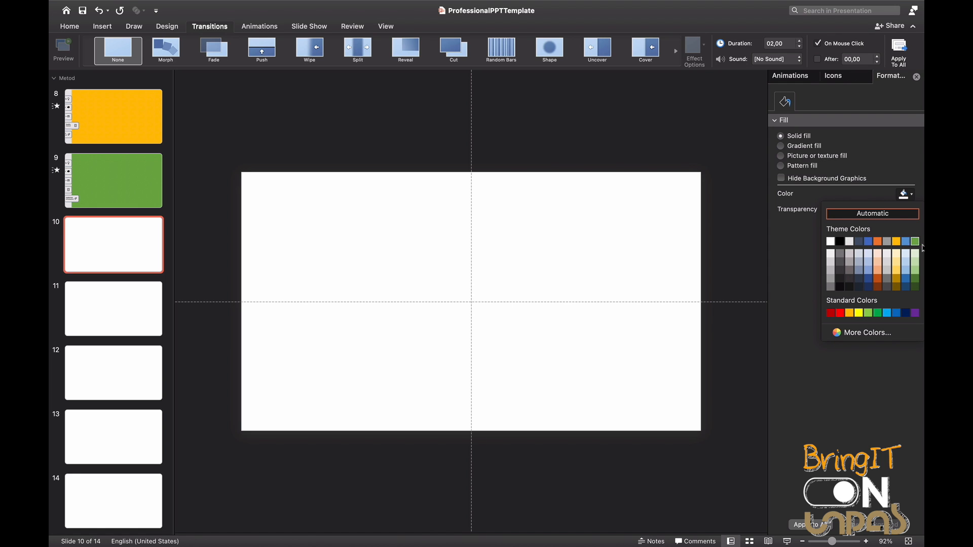
pyautogui.click(839, 278)
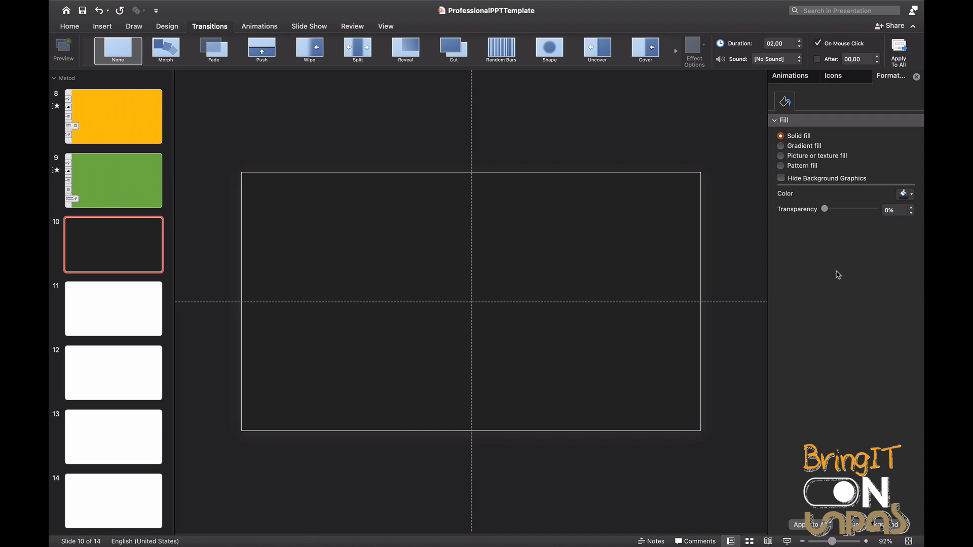
# Step: Set solid theme-color backgrounds for the next two blank slides: blue on slide 11 and orange on slide 12
pyautogui.click(138, 305)
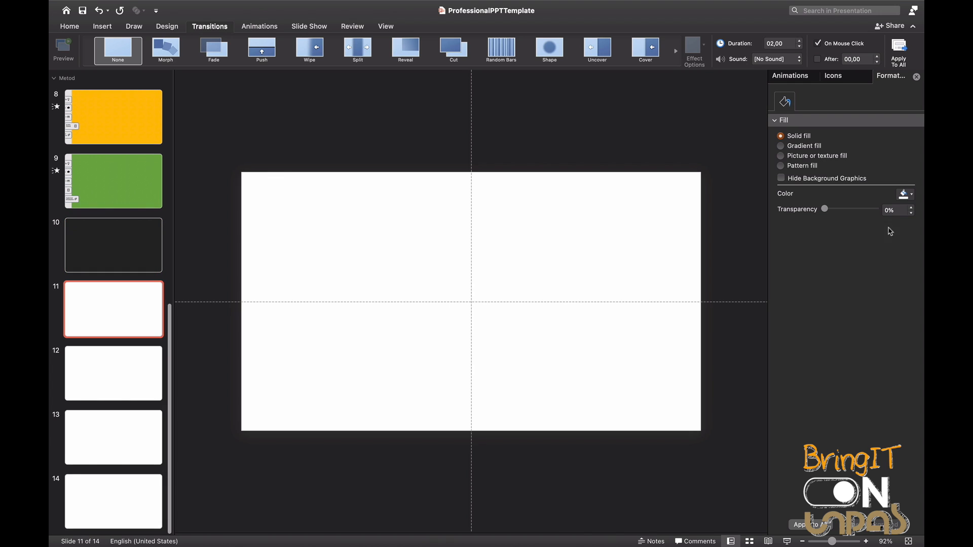
pyautogui.click(910, 197)
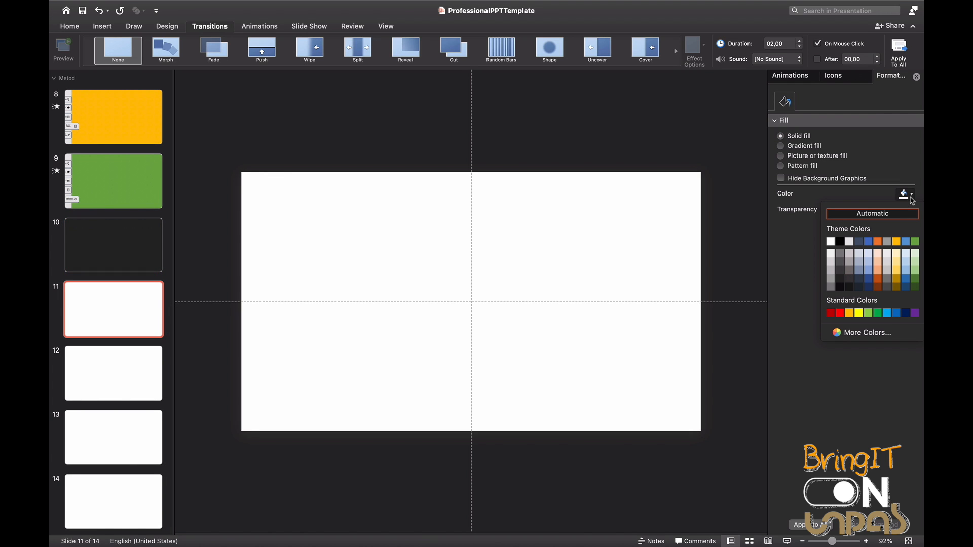
pyautogui.click(868, 241)
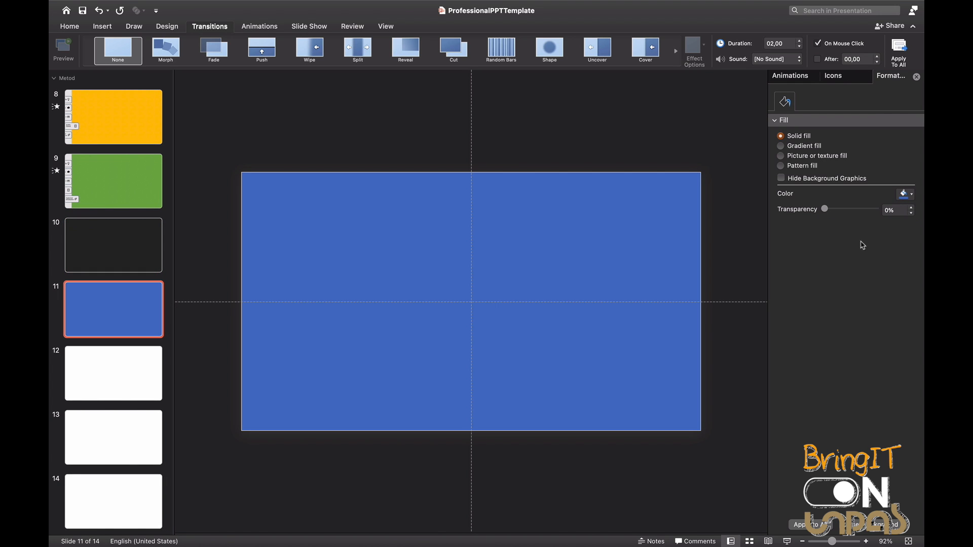
pyautogui.click(140, 385)
pyautogui.click(906, 193)
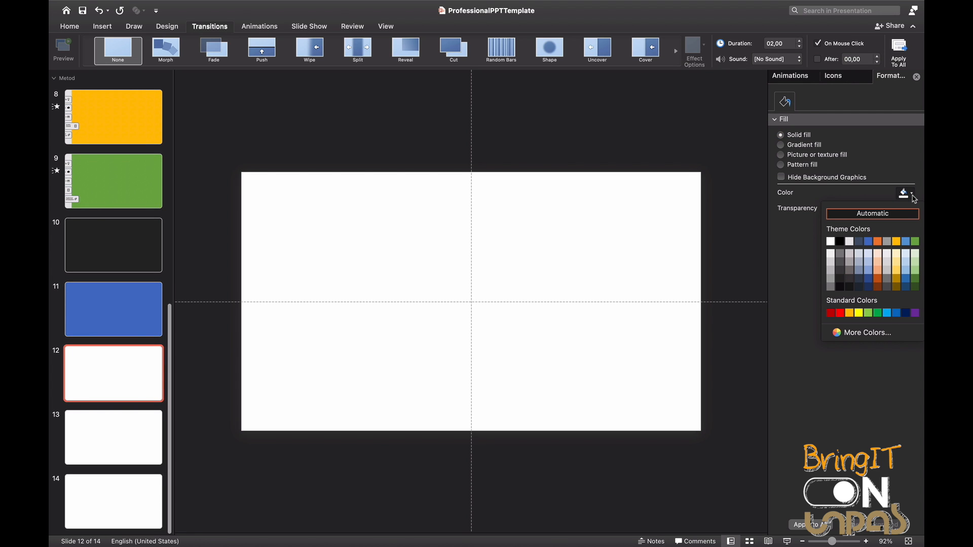
pyautogui.click(878, 241)
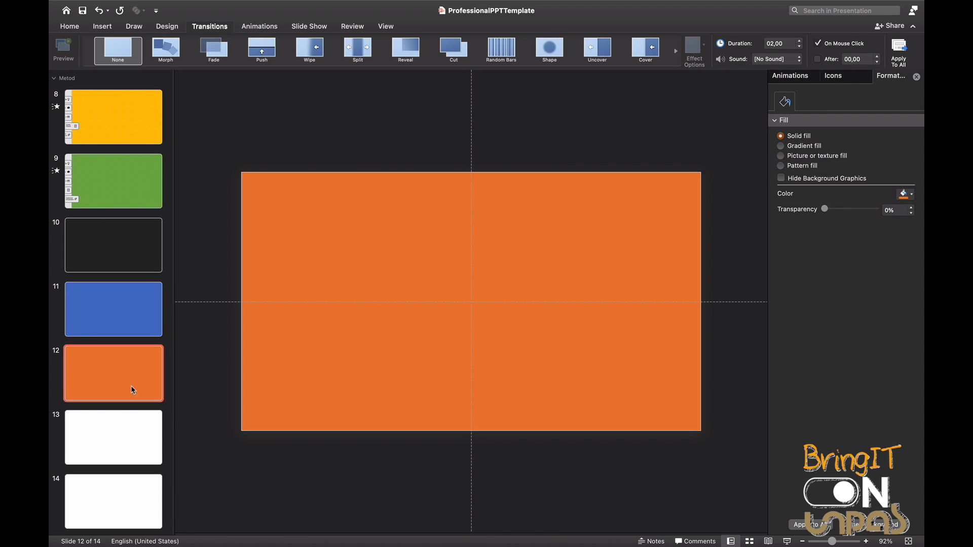
# Step: Set solid theme-color backgrounds for the last two blank slides: gold on slide 13 and green on slide 14
pyautogui.click(135, 431)
pyautogui.click(906, 194)
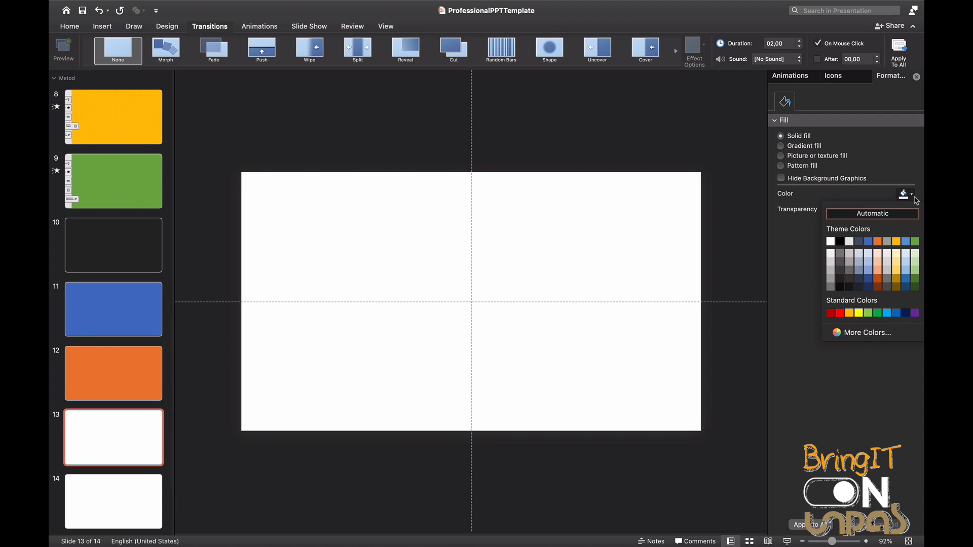
pyautogui.click(895, 242)
pyautogui.click(143, 497)
pyautogui.click(907, 194)
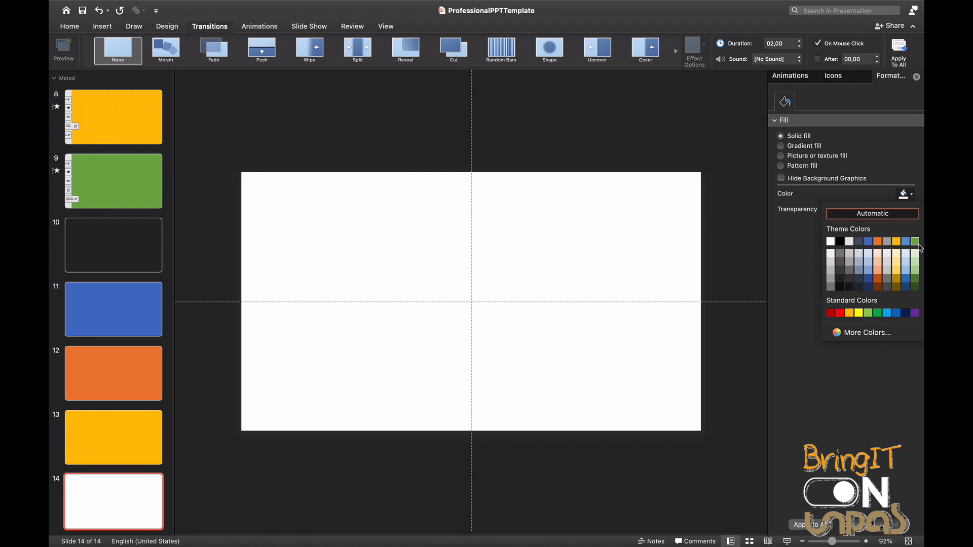
pyautogui.click(915, 242)
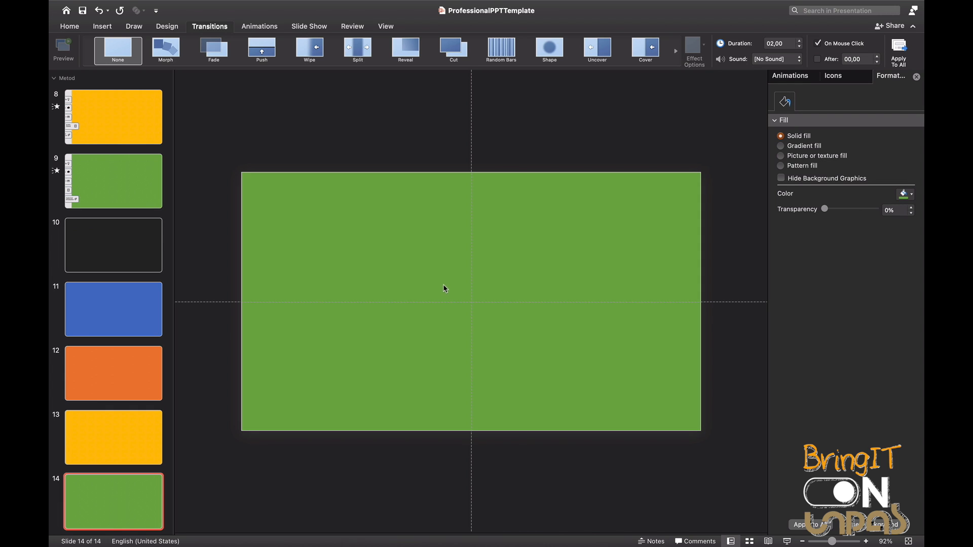
# Step: Draw a full-height rectangle about 3.3 cm wide and 19.05 cm high along the left edge of slide 10
pyautogui.click(386, 27)
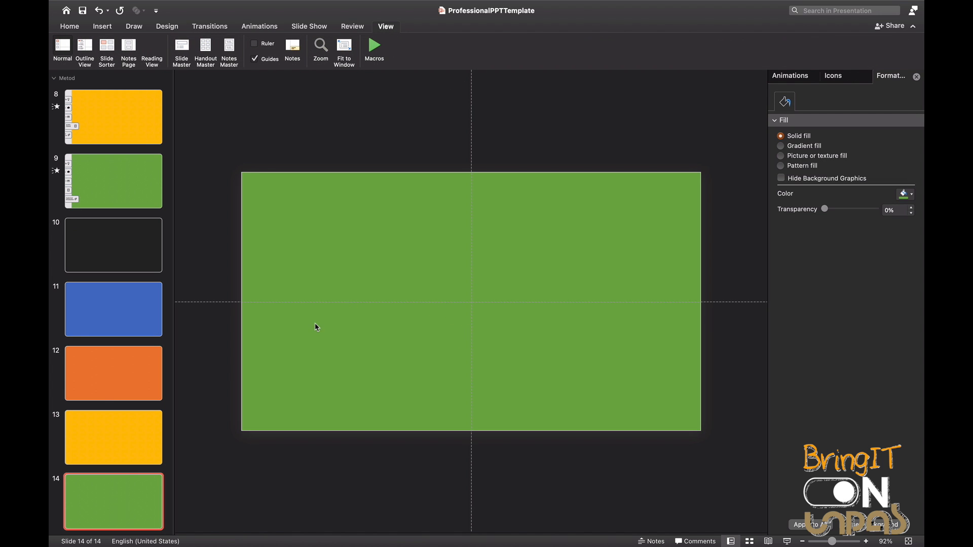
pyautogui.click(129, 249)
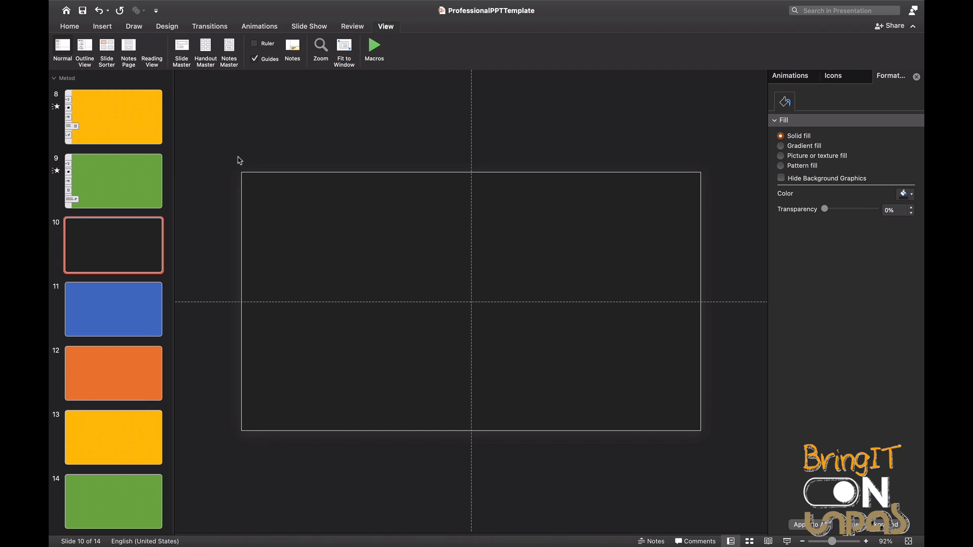
pyautogui.click(103, 26)
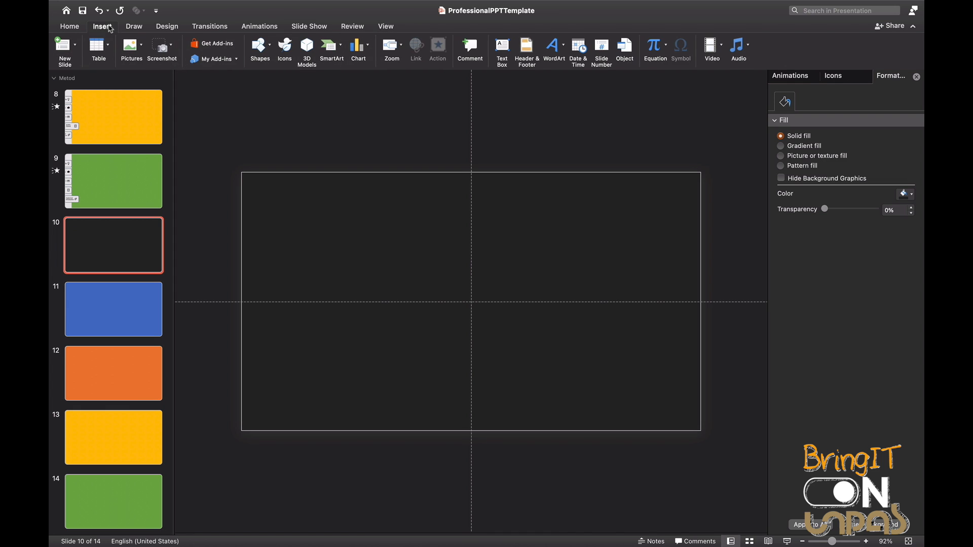
pyautogui.click(259, 48)
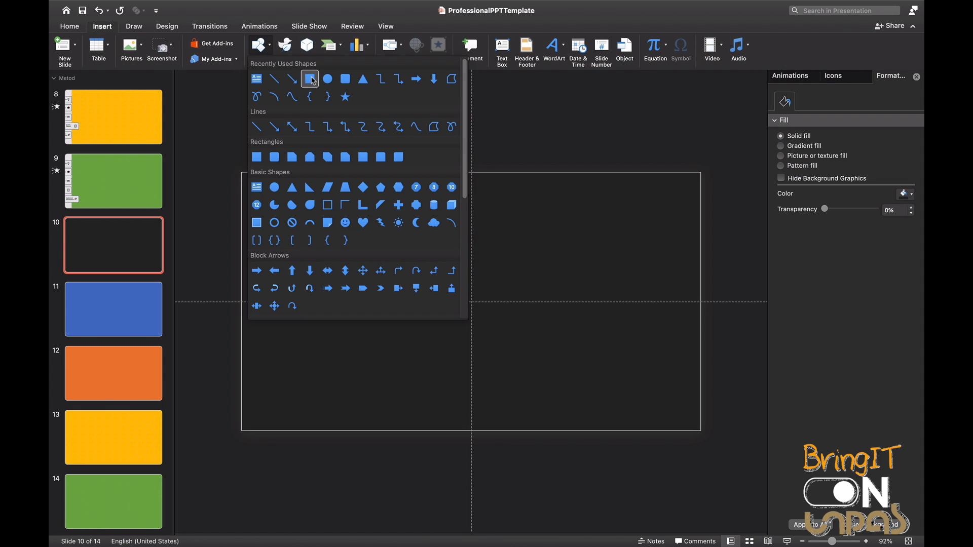
pyautogui.click(310, 79)
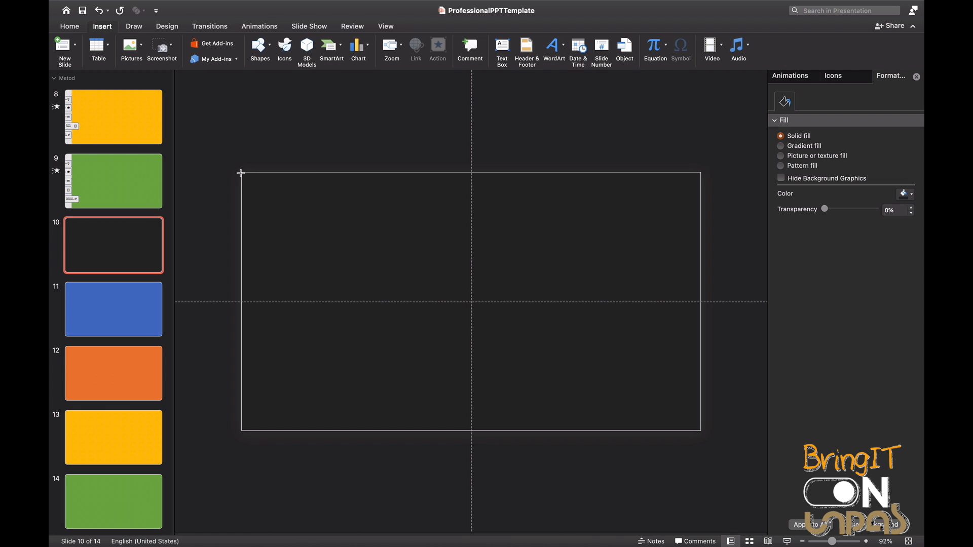
pyautogui.moveTo(240, 174); pyautogui.dragTo(287, 431)
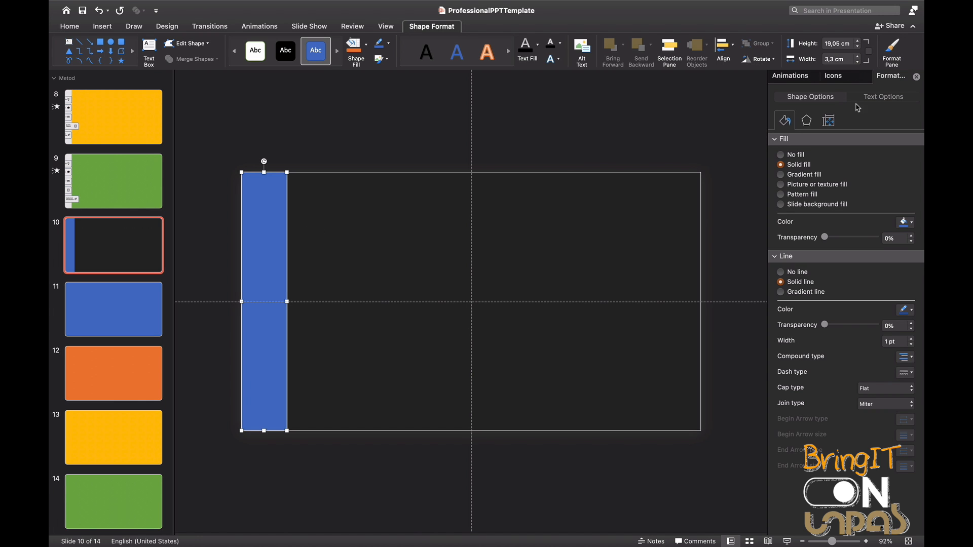
# Step: Fill the vertical rectangle on slide 10 with the light gray theme color and remove its outline
pyautogui.click(912, 222)
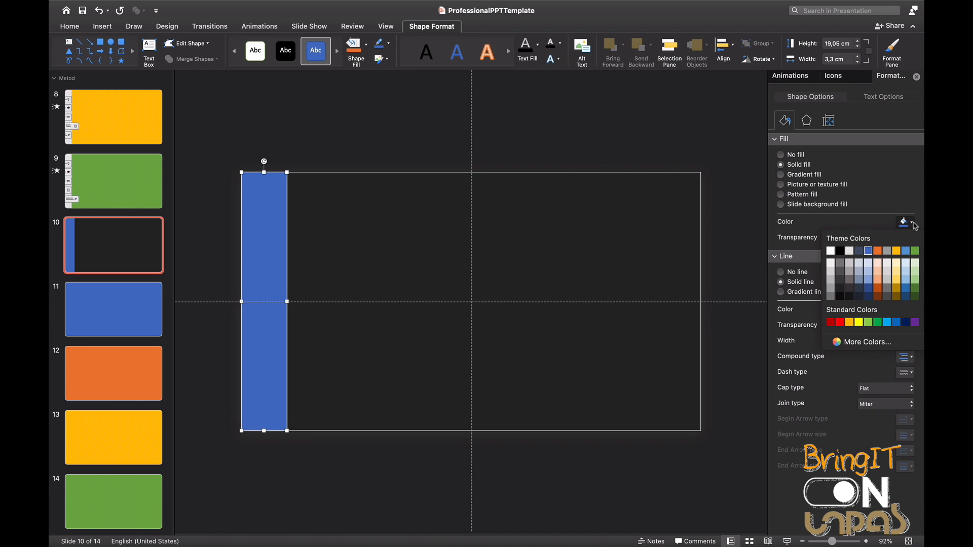
pyautogui.click(850, 255)
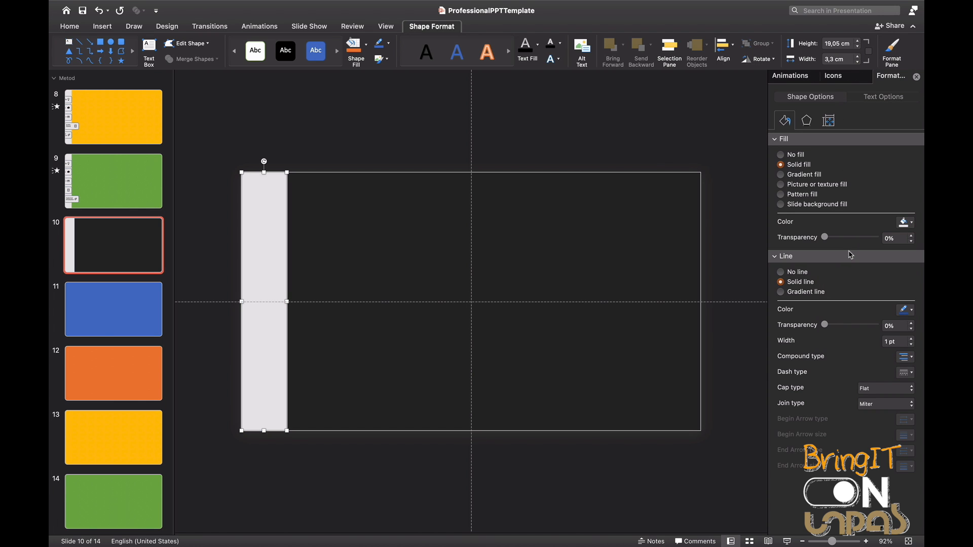
pyautogui.click(781, 273)
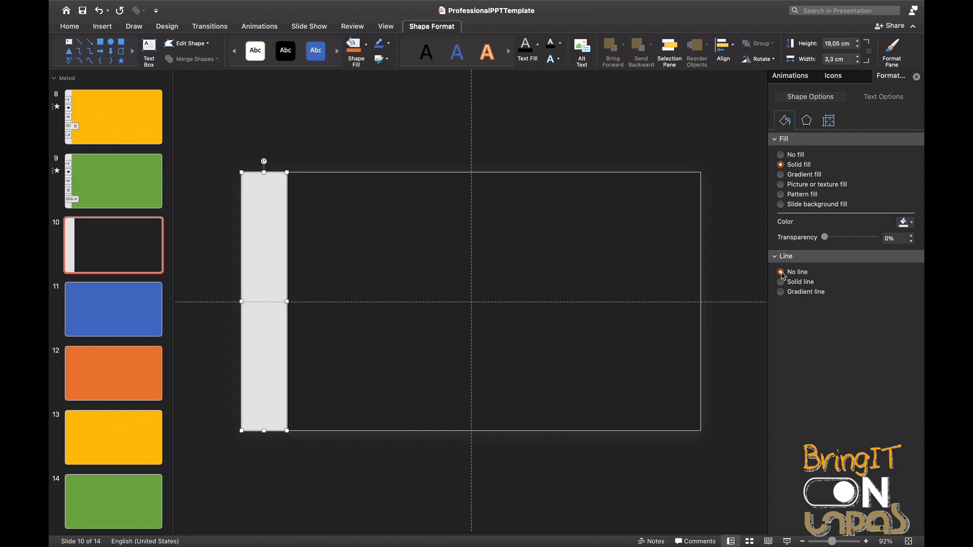
pyautogui.click(606, 147)
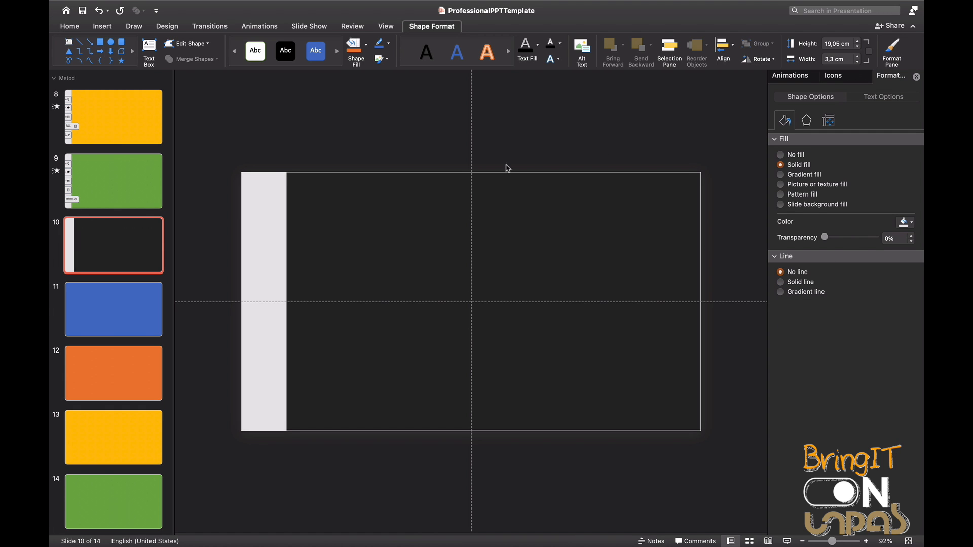
# Step: Place a copy of the light gray bar against its left side, outside the slide edge
pyautogui.click(255, 254)
pyautogui.moveTo(232, 253); pyautogui.dragTo(210, 252)
pyautogui.click(298, 156)
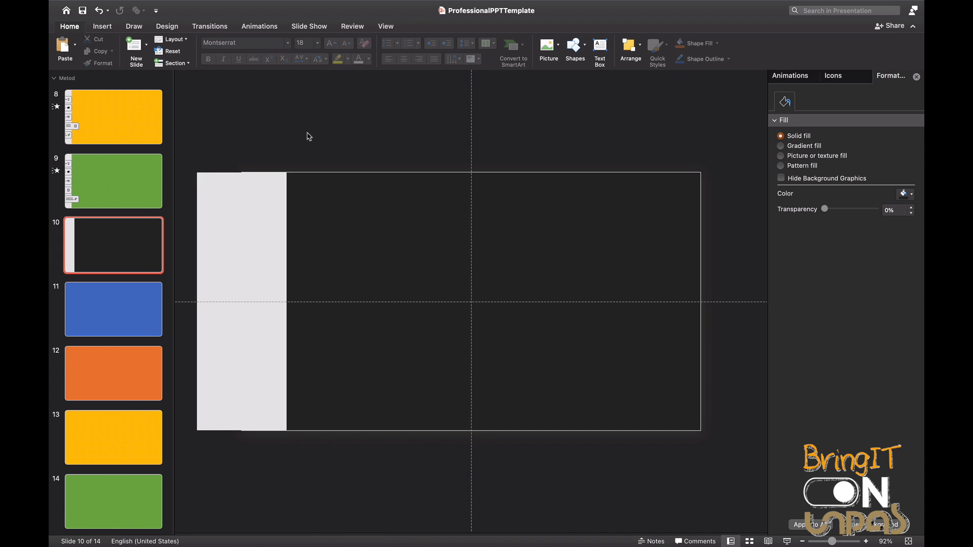
# Step: Draw a rounded rectangle about 6.63 cm wide and 2.08 cm high just above the doubled gray bar, spanning its full width
pyautogui.click(107, 28)
pyautogui.click(259, 46)
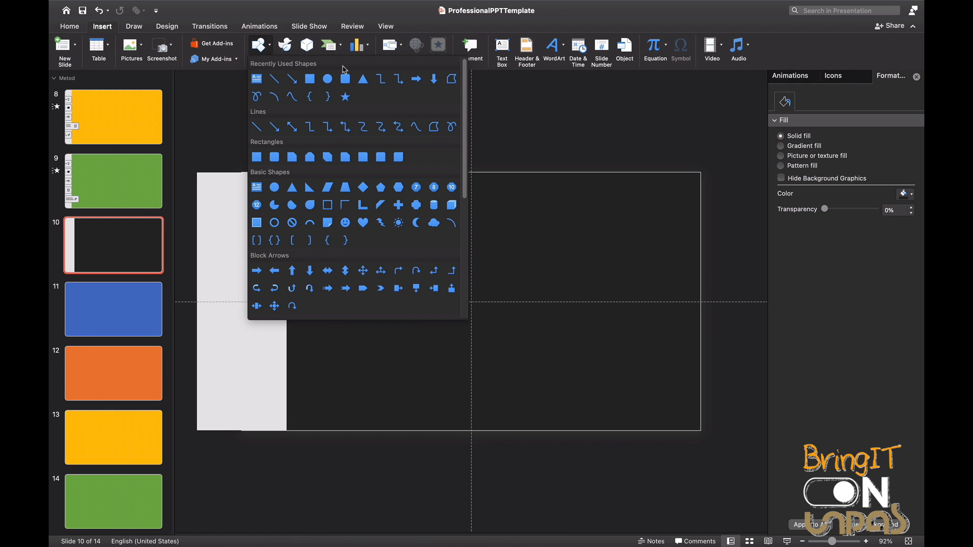
pyautogui.click(345, 82)
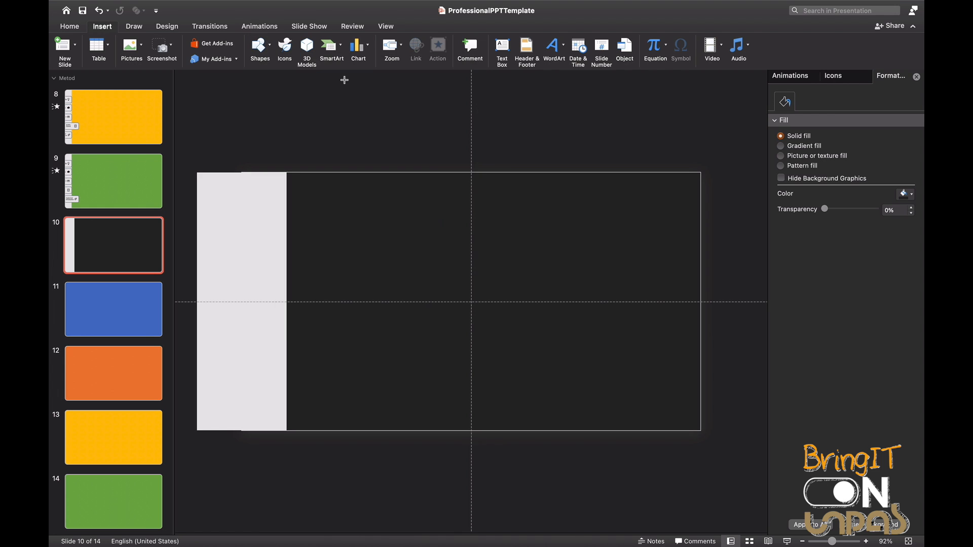
pyautogui.moveTo(197, 142); pyautogui.dragTo(286, 170)
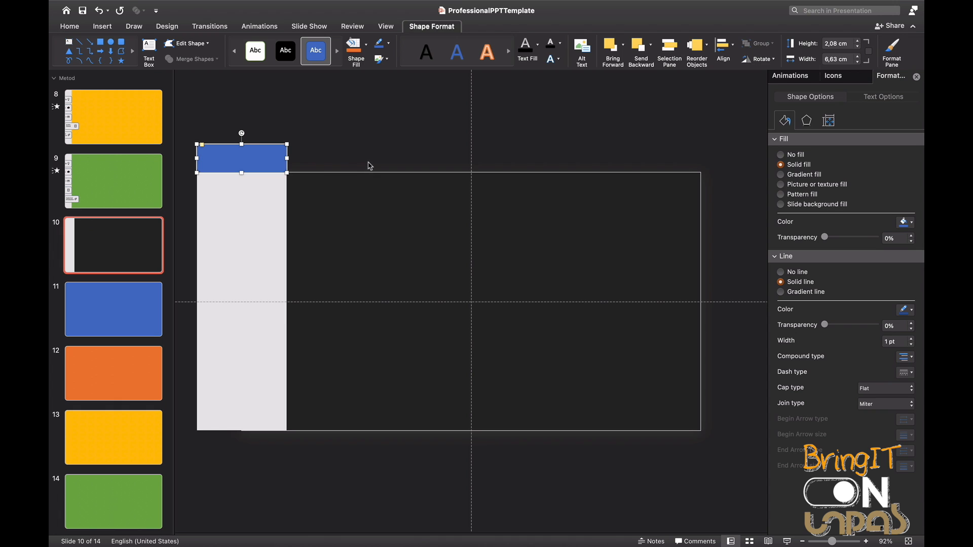
# Step: Fill the rounded rectangle with white and give it a solid gray outline
pyautogui.click(911, 223)
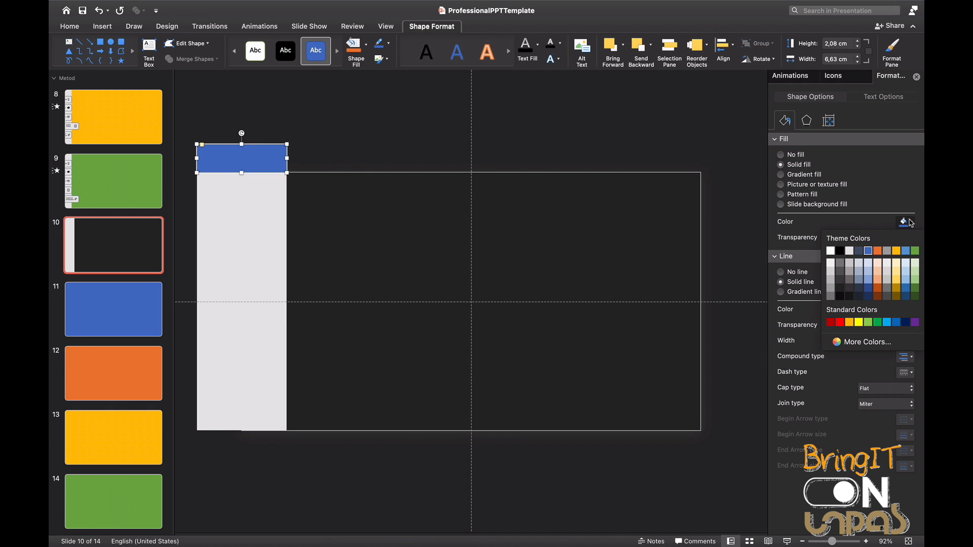
pyautogui.click(830, 252)
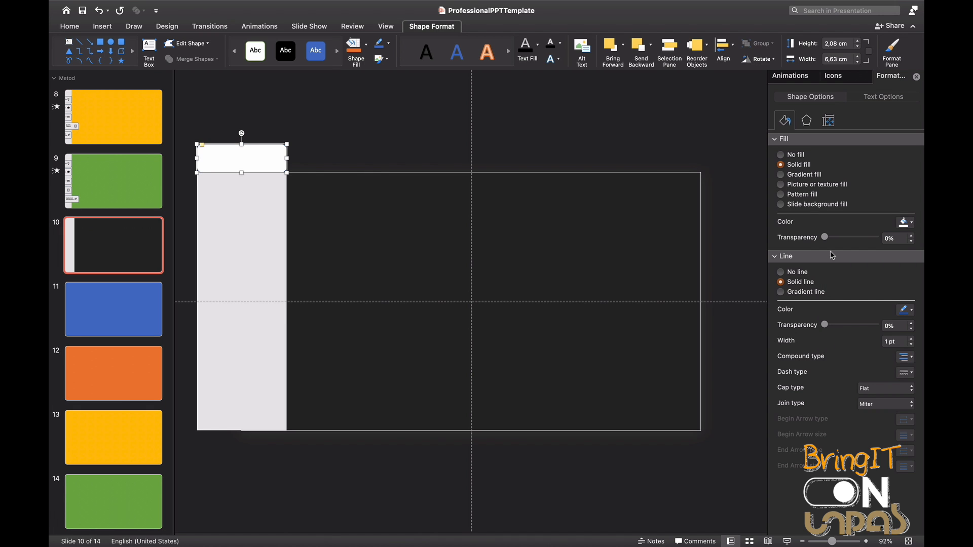
pyautogui.click(910, 310)
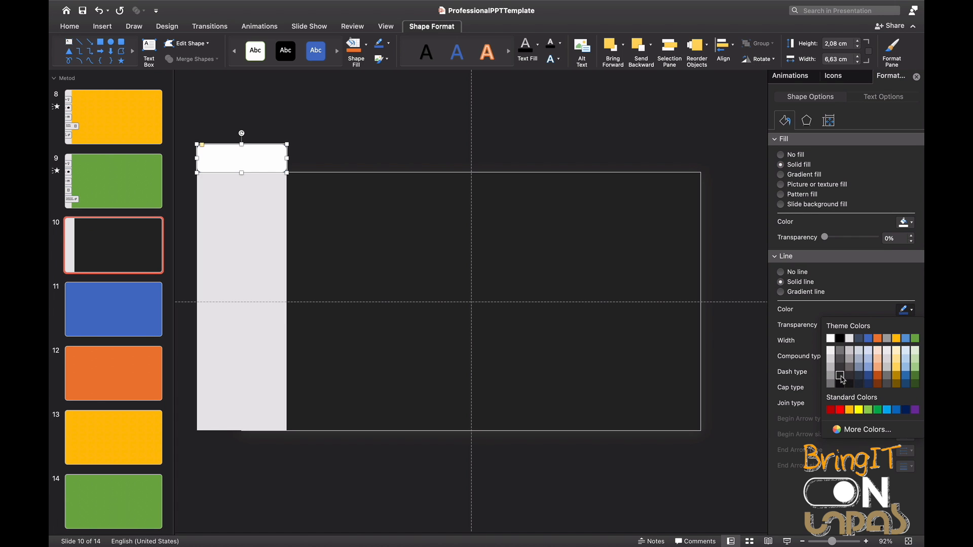
pyautogui.click(840, 351)
pyautogui.click(553, 143)
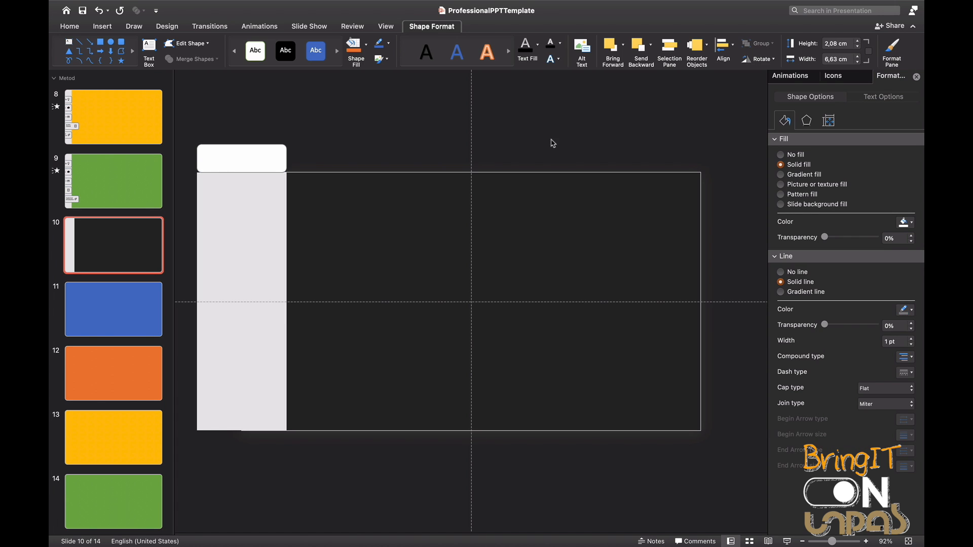
# Step: Set the rounded rectangle's outline width to 4 pt and move it to the vertical center of the gray bar
pyautogui.click(250, 160)
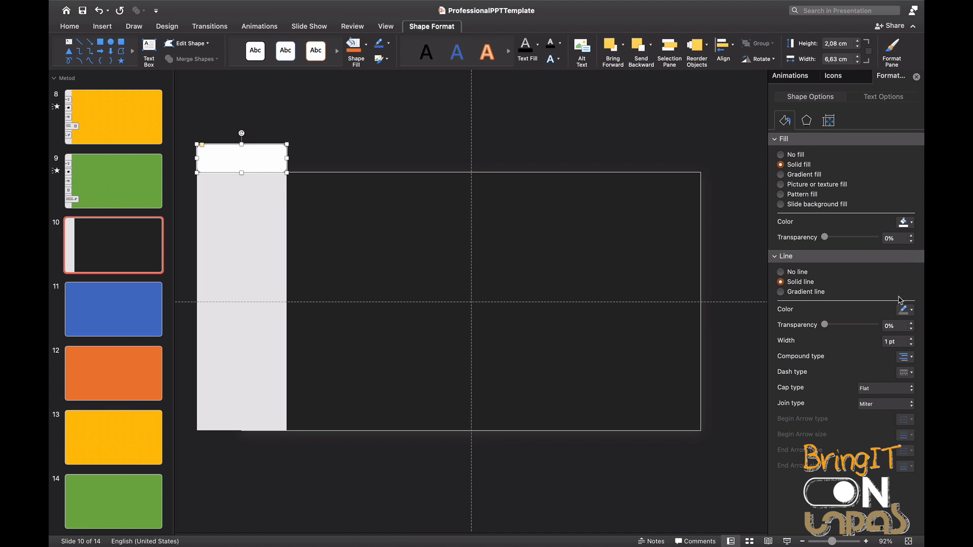
pyautogui.click(888, 341)
pyautogui.press('BackSpace')
pyautogui.press('Return')
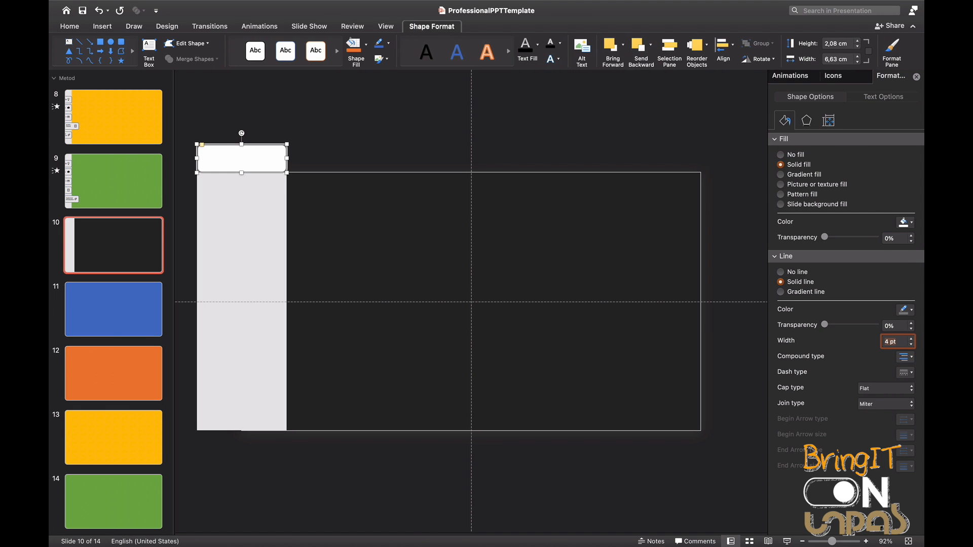
pyautogui.click(365, 135)
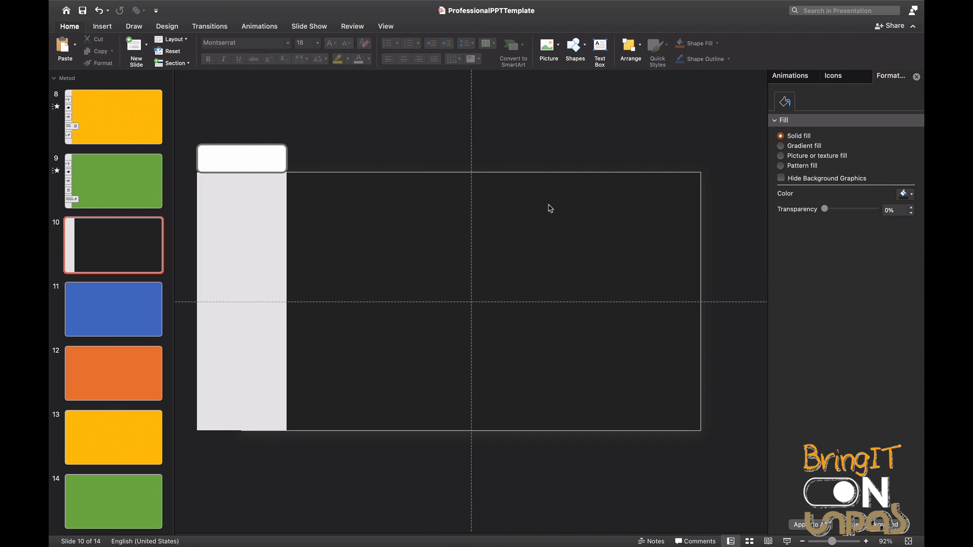
pyautogui.moveTo(272, 157); pyautogui.dragTo(260, 298)
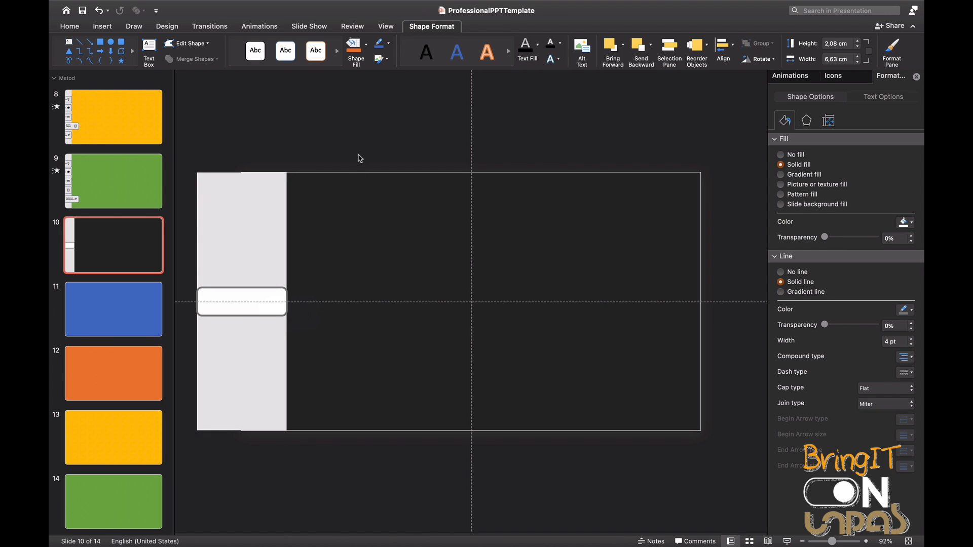
# Step: Apply an outer shadow preset cast to the right (angle 0°, distance 3 pt) to the white rounded rectangle
pyautogui.click(273, 298)
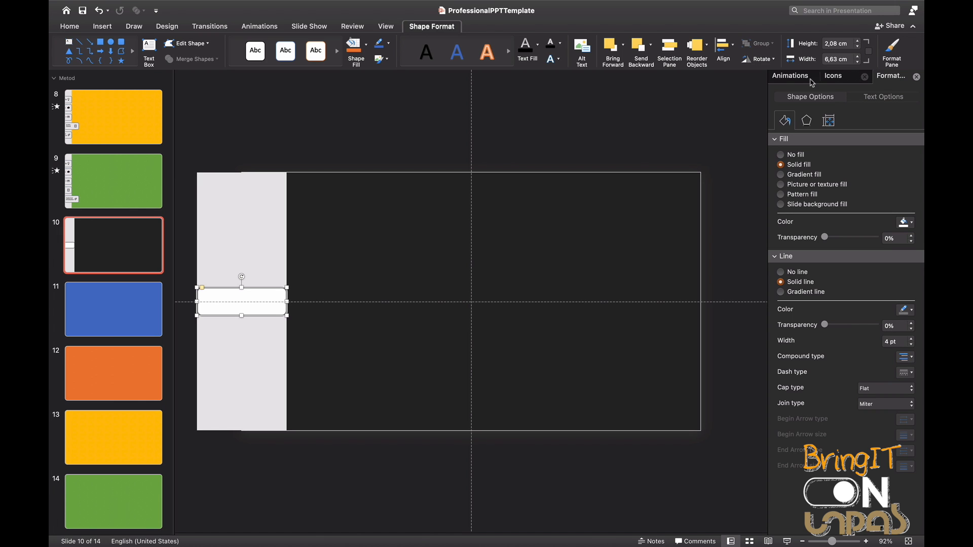
pyautogui.click(807, 121)
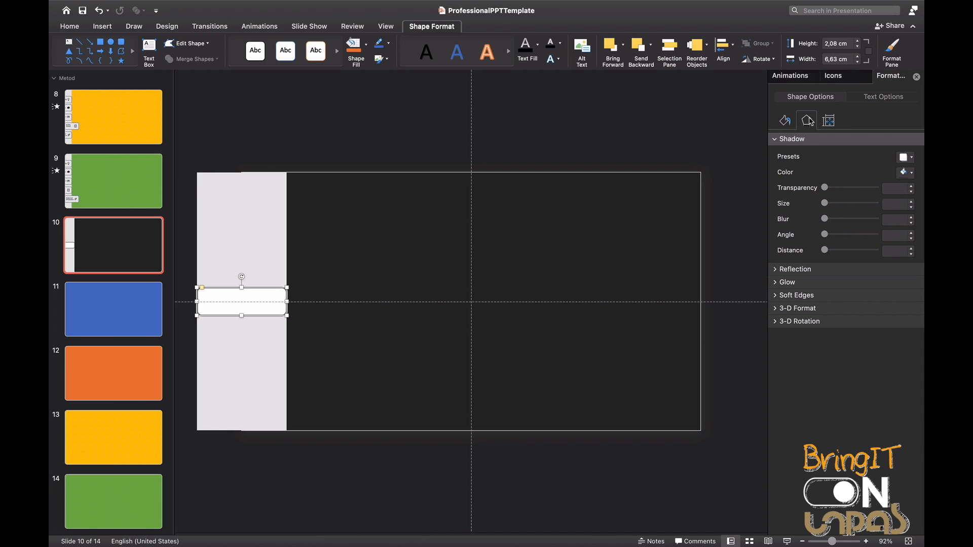
pyautogui.click(906, 157)
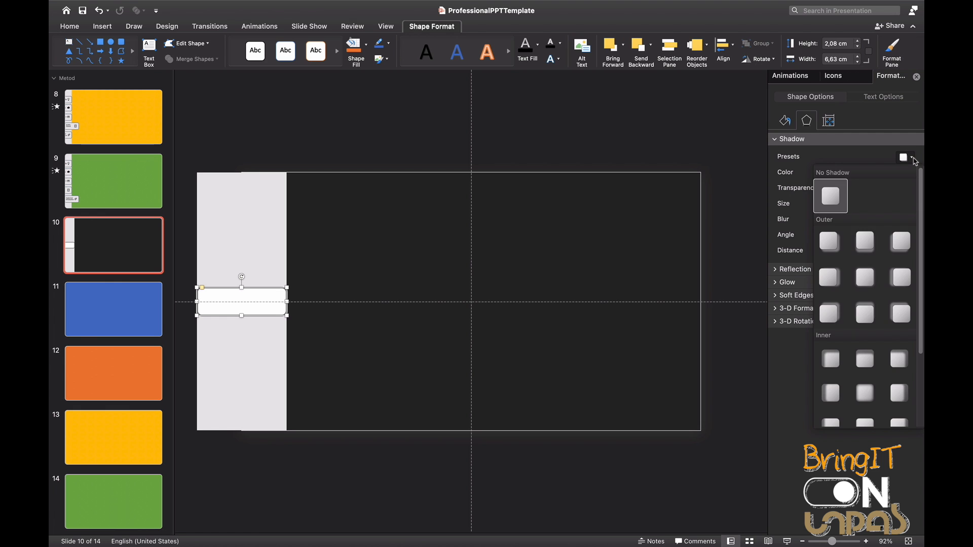
pyautogui.click(835, 280)
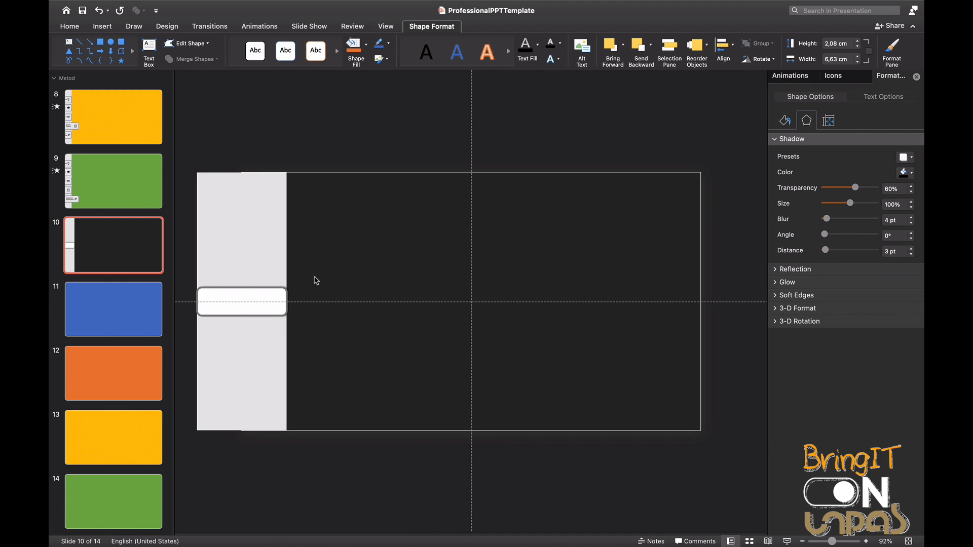
# Step: Place two copies of the white rounded button above the centered one, spaced along the upper half of the gray bar
pyautogui.click(274, 288)
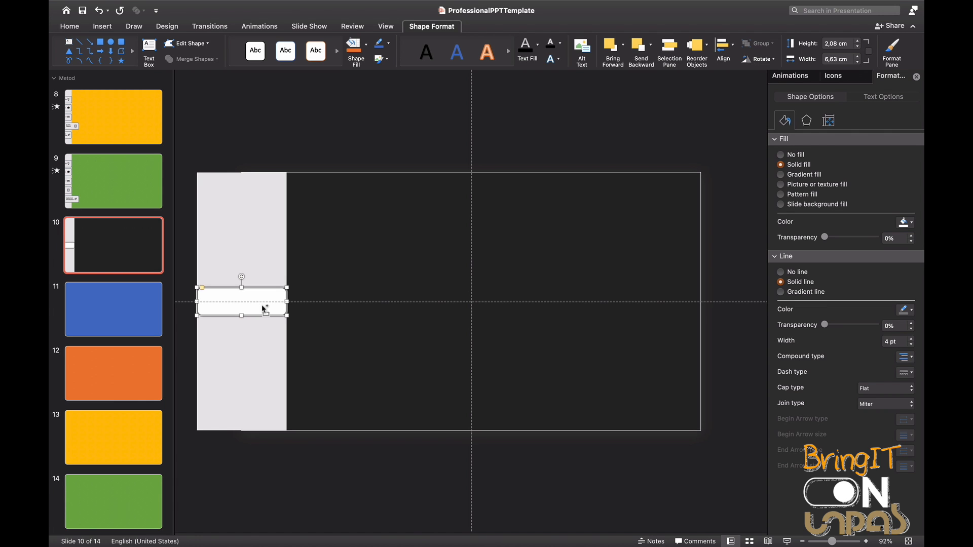
pyautogui.moveTo(249, 300); pyautogui.dragTo(259, 242)
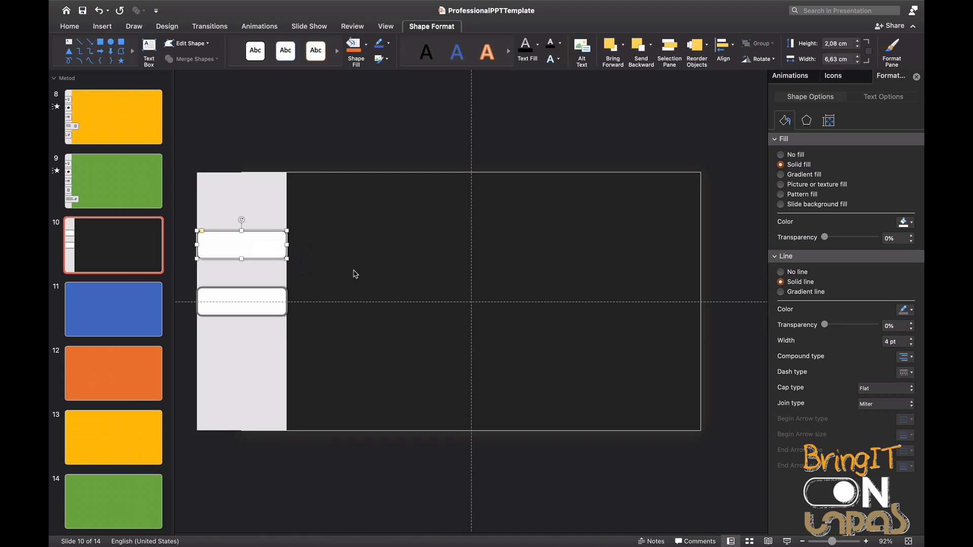
pyautogui.scroll(-5, 260, 247)
pyautogui.scroll(-10, 260, 247)
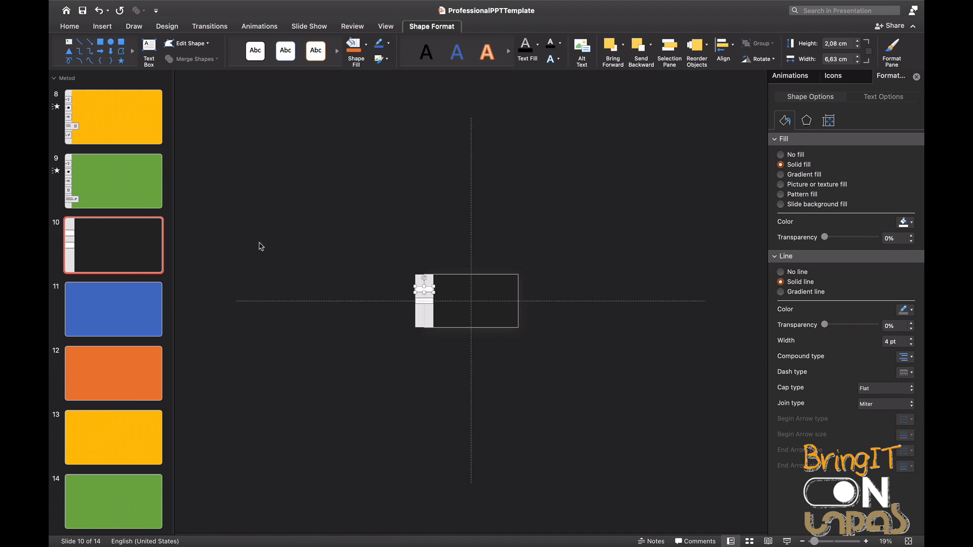
pyautogui.click(835, 542)
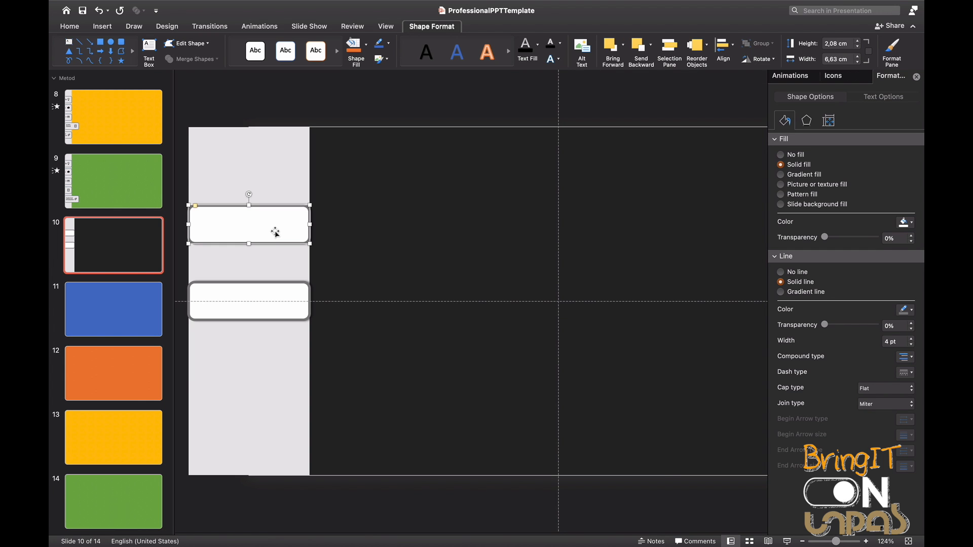
pyautogui.moveTo(272, 226); pyautogui.dragTo(281, 161)
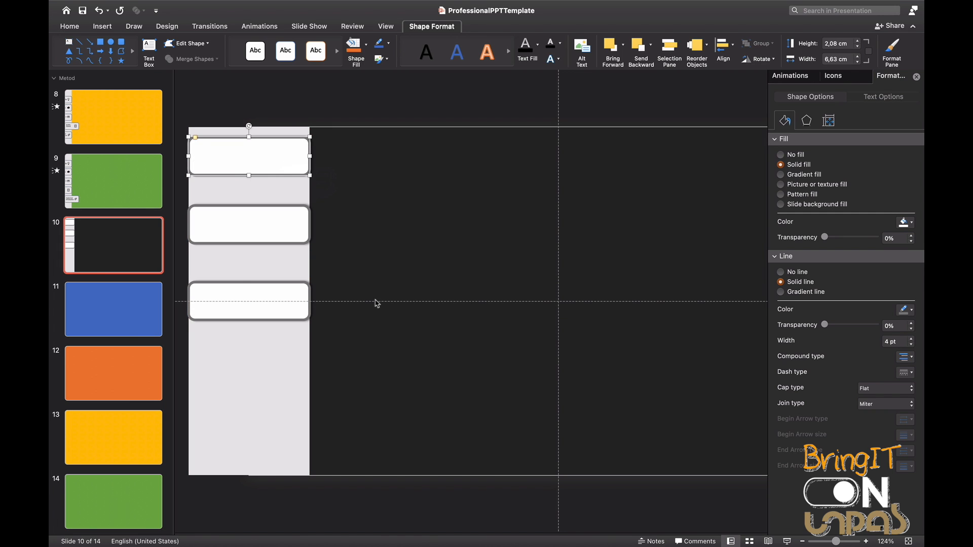
# Step: Place two more copies of the rounded button below the centered one, spaced along the lower half of the gray bar
pyautogui.click(260, 311)
pyautogui.moveTo(262, 310); pyautogui.dragTo(259, 440)
pyautogui.scroll(-1, 259, 381)
pyautogui.click(403, 372)
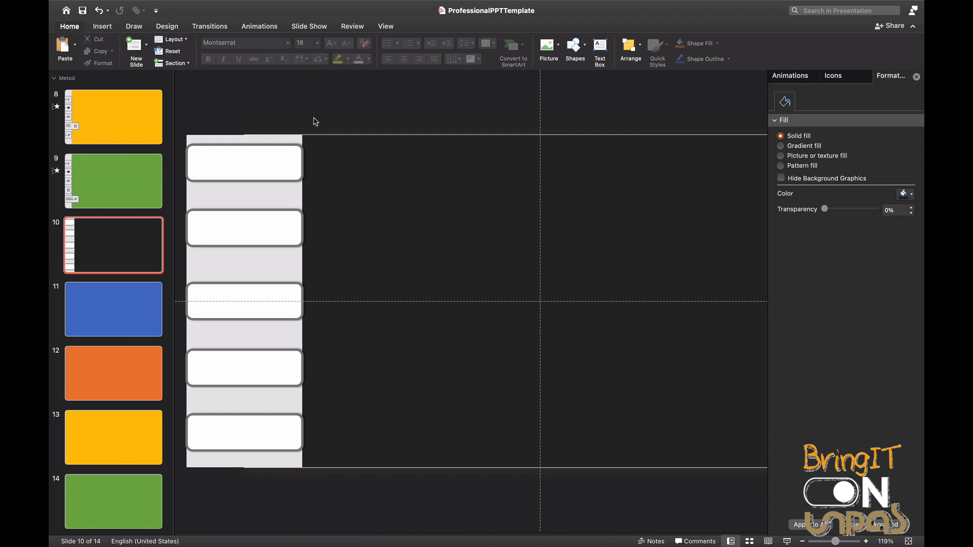
# Step: Open the icon library and mark the computer-with-cloud icon, plus the light bulb found by searching for "bulb"
pyautogui.click(110, 28)
pyautogui.click(286, 51)
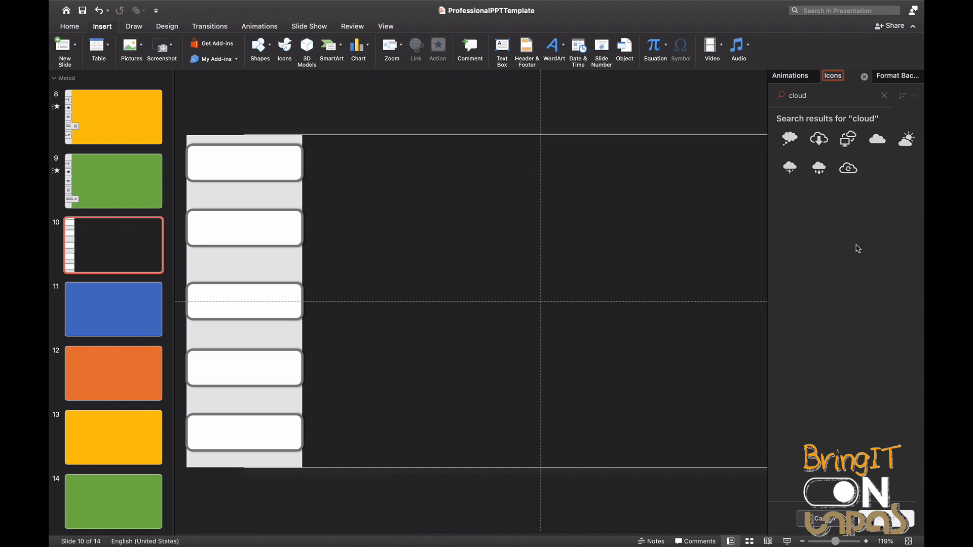
pyautogui.click(850, 144)
pyautogui.moveTo(817, 96); pyautogui.dragTo(766, 92)
pyautogui.press('BackSpace')
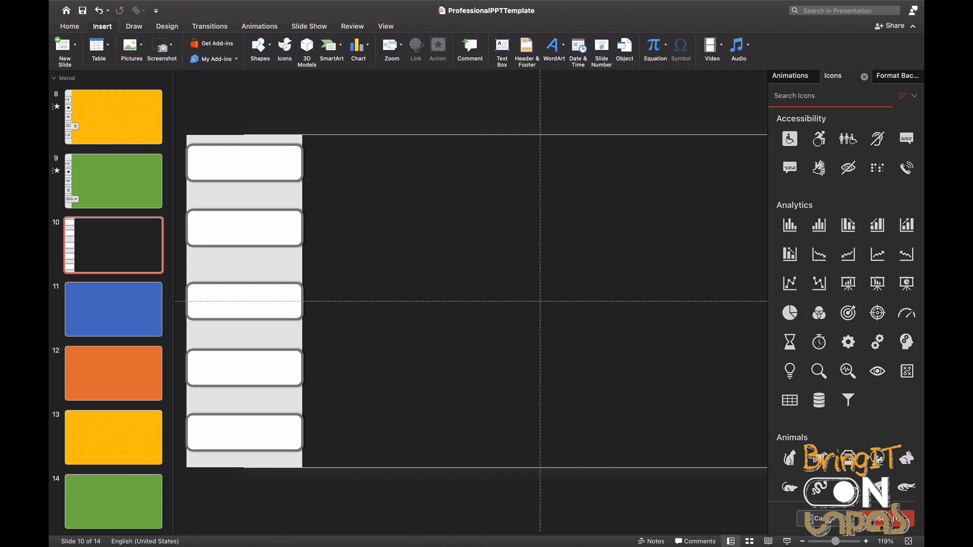
pyautogui.write('bulb')
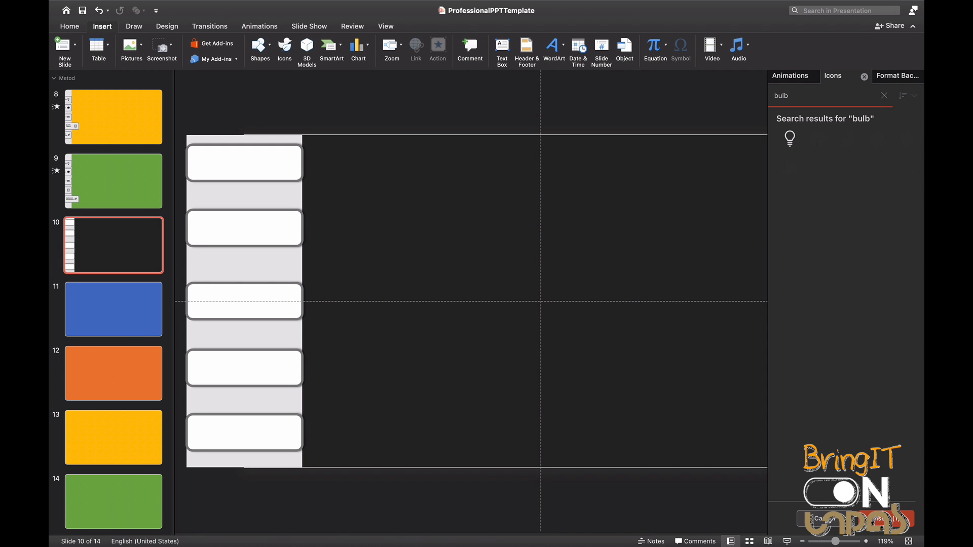
pyautogui.click(789, 138)
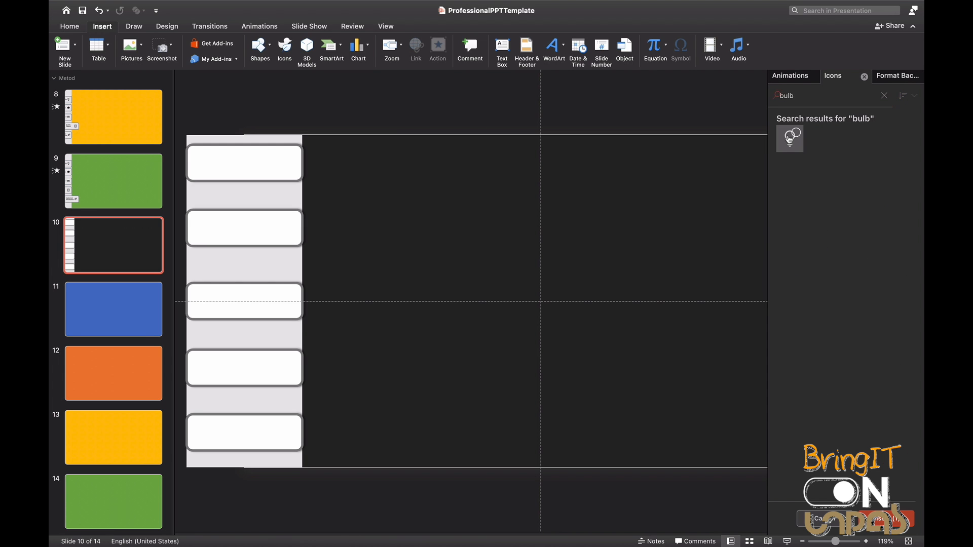
# Step: Search the icon library for "des" and mark the paint palette and code window icons
pyautogui.click(824, 100)
pyautogui.press('BackSpace')
pyautogui.press('BackSpace')
pyautogui.press('BackSpace')
pyautogui.press('BackSpace')
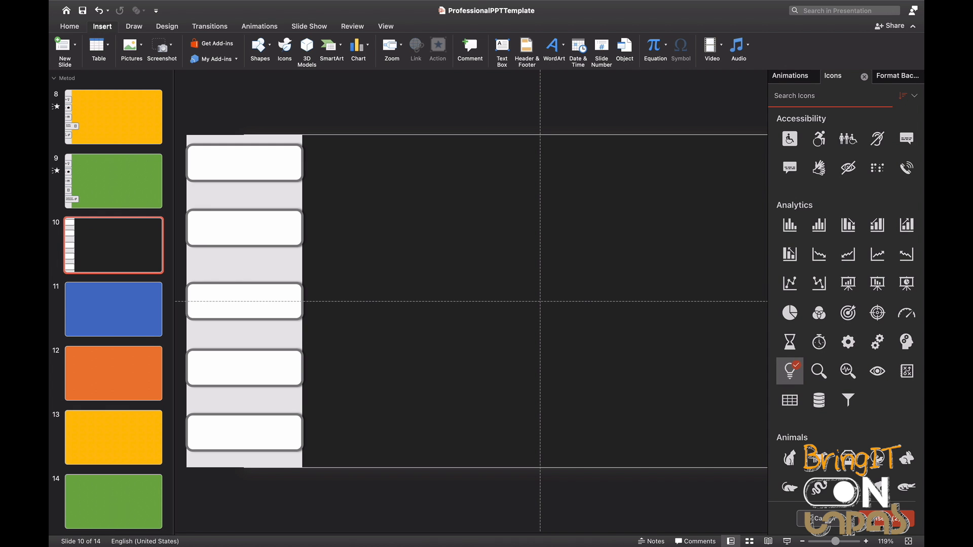
pyautogui.write('des')
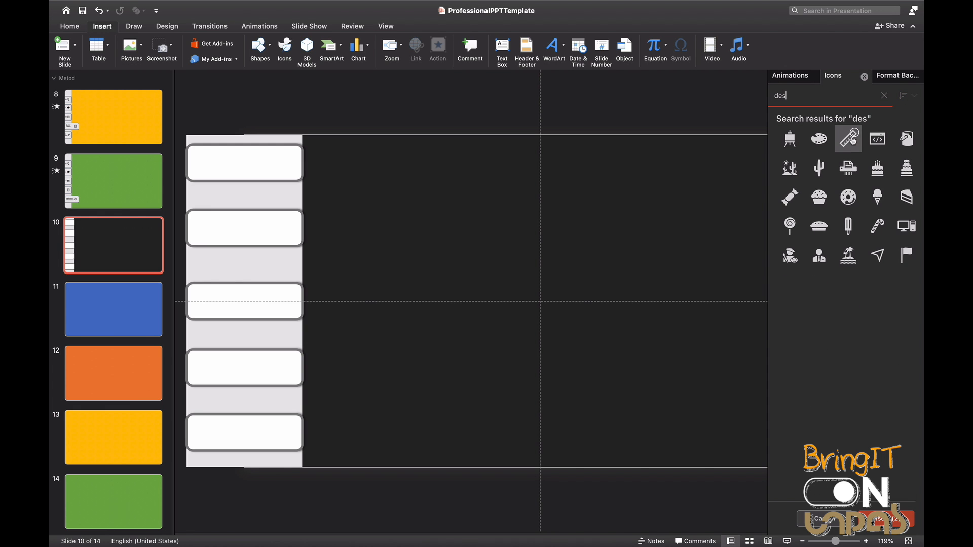
pyautogui.click(819, 138)
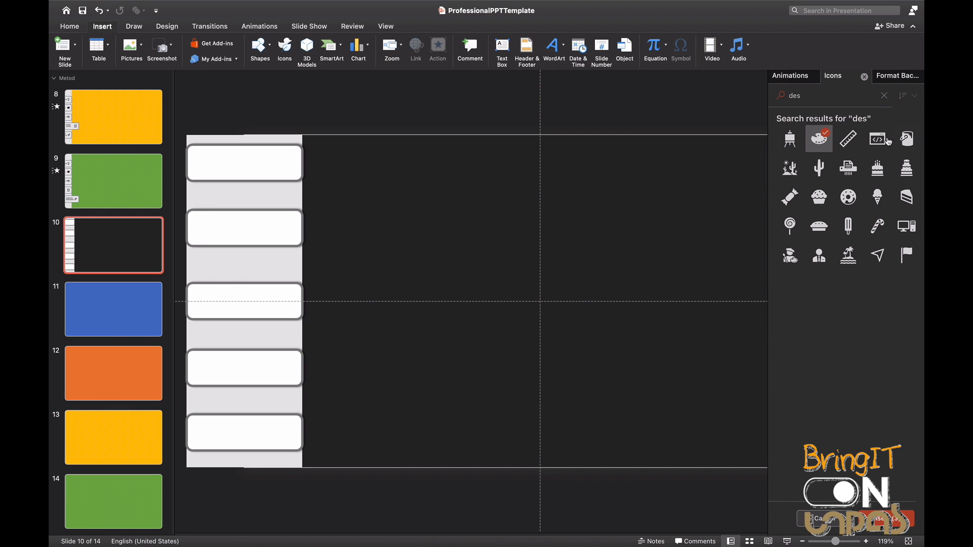
# Step: Search the icon library for "chec", mark the first checklist icon and insert all five marked icons on the slide
pyautogui.moveTo(799, 96); pyautogui.dragTo(752, 92)
pyautogui.write('ceh')
pyautogui.press('BackSpace')
pyautogui.press('BackSpace')
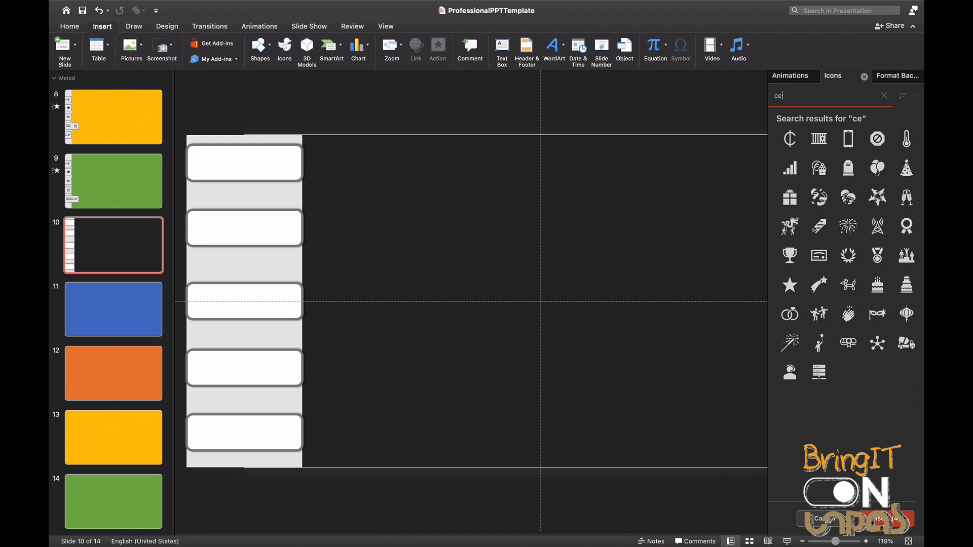
pyautogui.write('hec')
pyautogui.click(783, 141)
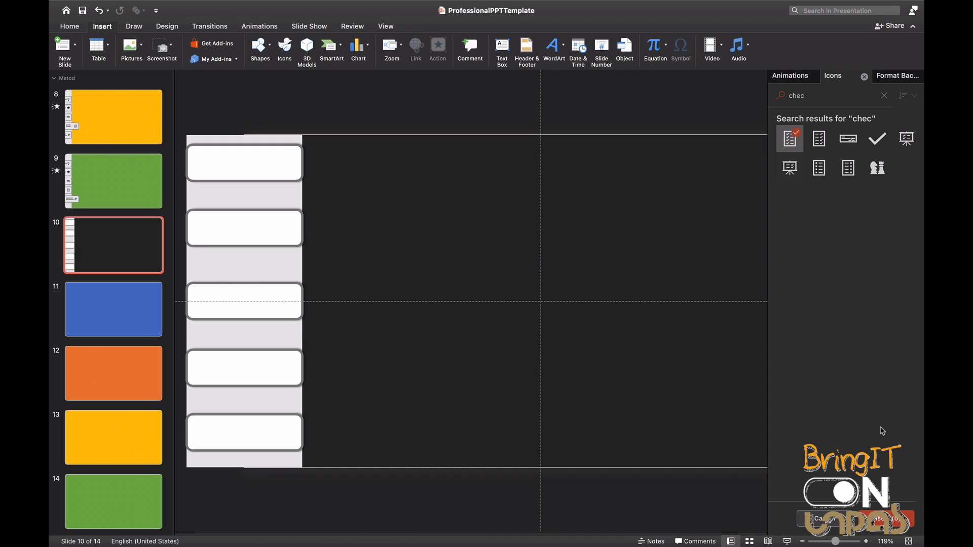
pyautogui.click(893, 522)
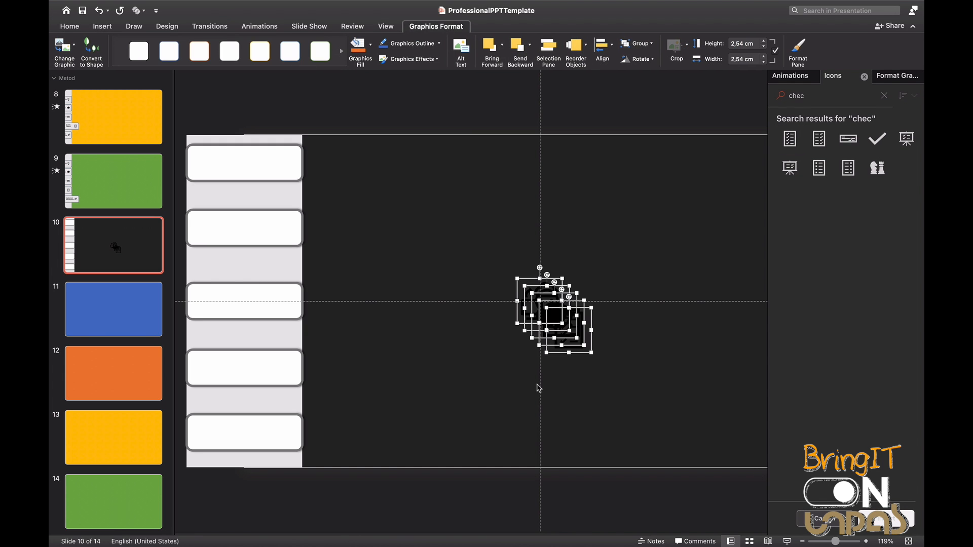
# Step: Move the stack of inserted icons away from the slide's center and spread the icons apart over the empty area
pyautogui.moveTo(558, 330); pyautogui.dragTo(462, 181)
pyautogui.click(506, 238)
pyautogui.click(328, 175)
pyautogui.moveTo(349, 174); pyautogui.dragTo(492, 154)
pyautogui.moveTo(324, 174); pyautogui.dragTo(393, 270)
pyautogui.click(329, 177)
pyautogui.moveTo(351, 181); pyautogui.dragTo(418, 175)
pyautogui.moveTo(321, 172); pyautogui.dragTo(382, 369)
# Step: Place the light bulb icon beside the first button and the paint palette icon beside the second button
pyautogui.click(411, 270)
pyautogui.moveTo(413, 271); pyautogui.dragTo(328, 168)
pyautogui.click(416, 167)
pyautogui.moveTo(417, 167); pyautogui.dragTo(336, 231)
# Step: Place the code window, checklist and computer-with-cloud icons beside the third, fourth and fifth buttons respectively
pyautogui.click(392, 366)
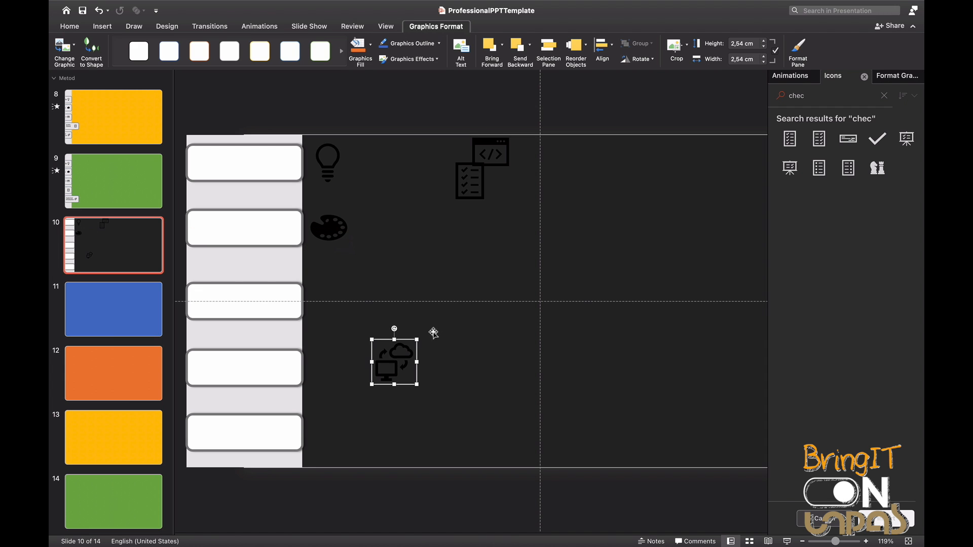
pyautogui.moveTo(396, 352); pyautogui.dragTo(334, 424)
pyautogui.moveTo(467, 185); pyautogui.dragTo(332, 369)
pyautogui.moveTo(483, 152); pyautogui.dragTo(326, 302)
# Step: Select all five icons and shrink them together so that they fit within the button height
pyautogui.click(436, 275)
pyautogui.moveTo(310, 104); pyautogui.dragTo(372, 495)
pyautogui.click(328, 153)
pyautogui.keyDown('shift'); pyautogui.click(334, 239); pyautogui.keyUp('shift')
pyautogui.keyDown('shift'); pyautogui.click(339, 294); pyautogui.keyUp('shift')
pyautogui.keyDown('shift'); pyautogui.click(330, 360); pyautogui.keyUp('shift')
pyautogui.keyDown('shift'); pyautogui.click(338, 420); pyautogui.keyUp('shift')
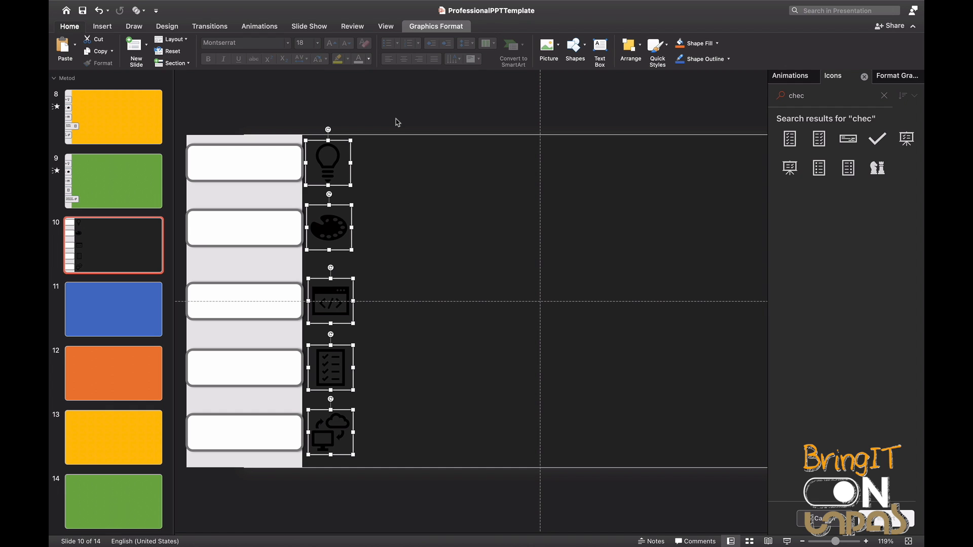
pyautogui.moveTo(349, 140); pyautogui.dragTo(342, 150)
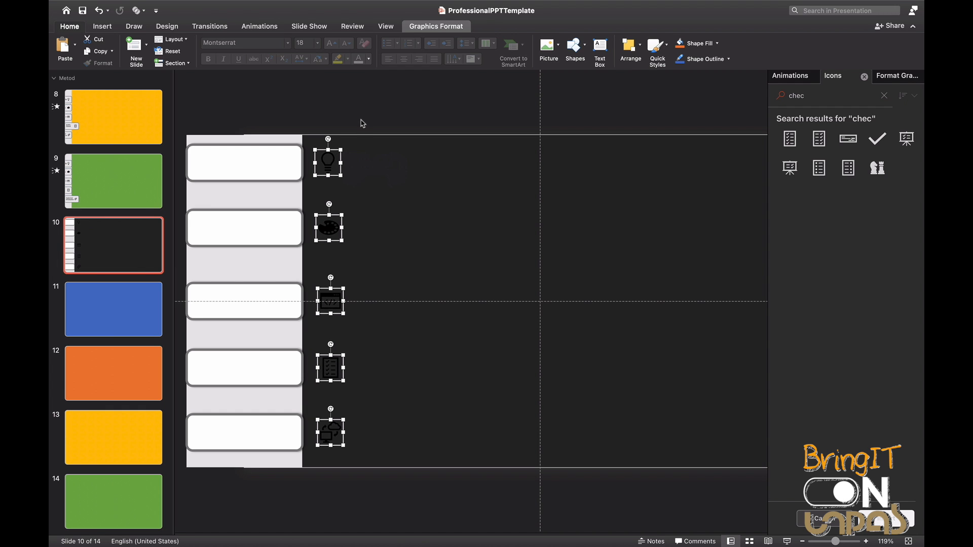
# Step: Shift the five selected icons together onto the right ends of their white buttons
pyautogui.press('Left')
pyautogui.press('Left')
pyautogui.press('Left')
pyautogui.press('Left')
pyautogui.press('Left')
pyautogui.press('Left')
pyautogui.press('Left')
pyautogui.press('Left')
pyautogui.press('Left')
pyautogui.press('Left')
pyautogui.press('Left')
pyautogui.press('Left')
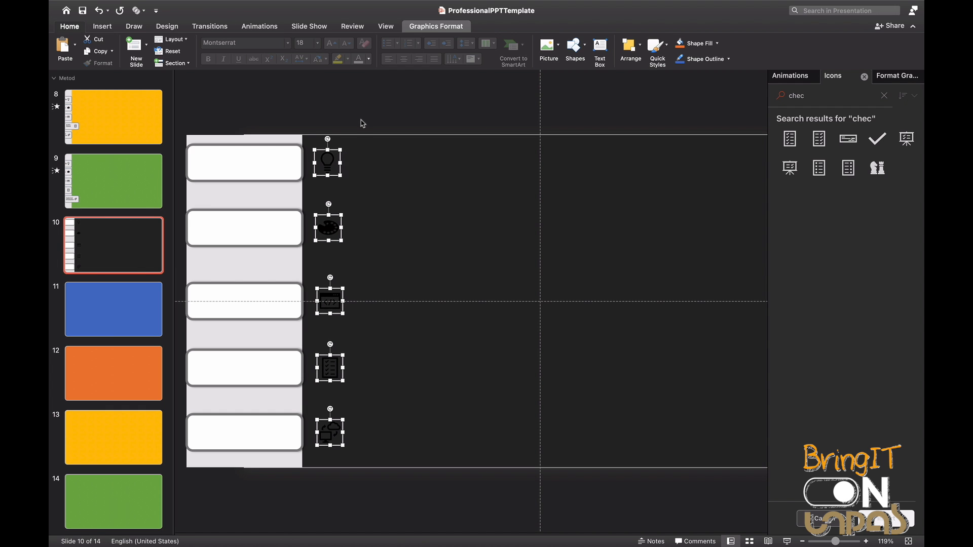
pyautogui.press('Left')
pyautogui.press('Left')
pyautogui.press('Left')
pyautogui.press('Left')
pyautogui.press('Left')
pyautogui.press('Left')
pyautogui.press('Left')
pyautogui.press('Left')
pyautogui.press('Left')
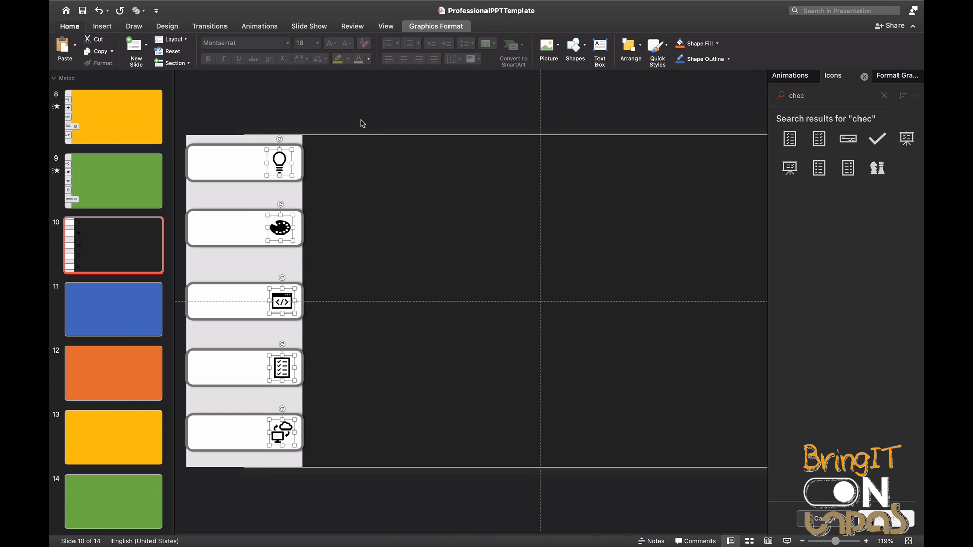
pyautogui.press('Right')
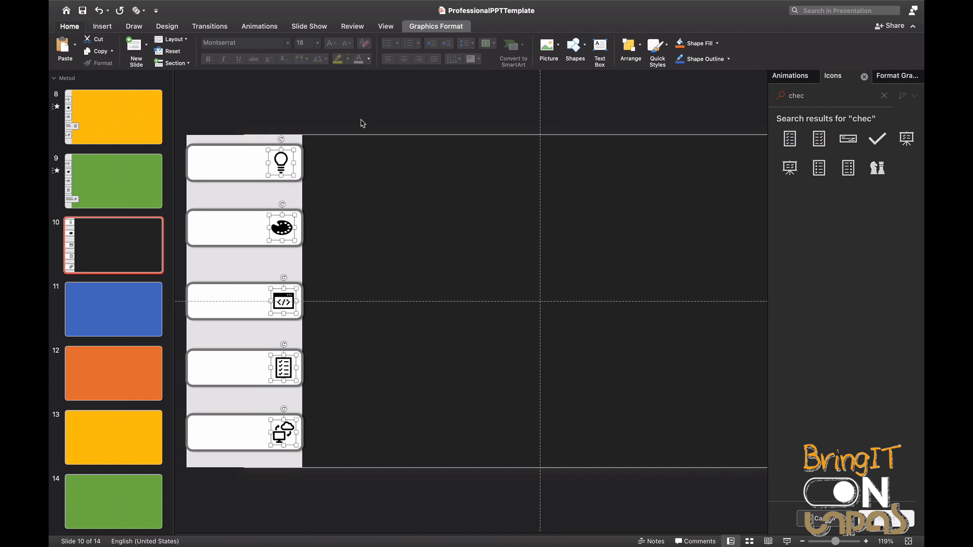
pyautogui.click(378, 108)
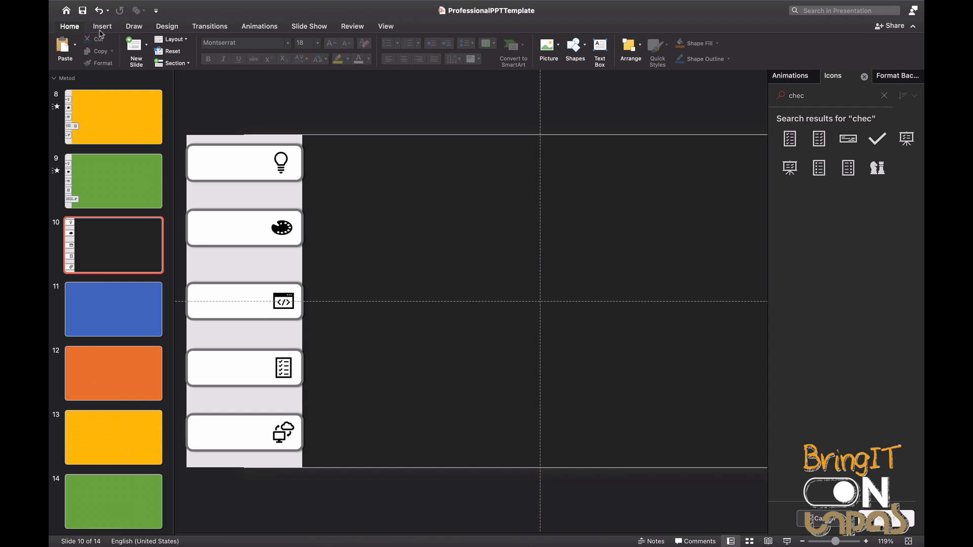
# Step: Add an "Analisis" text label in the Bebas font and place it on the first button beside the light bulb
pyautogui.click(600, 49)
pyautogui.click(583, 103)
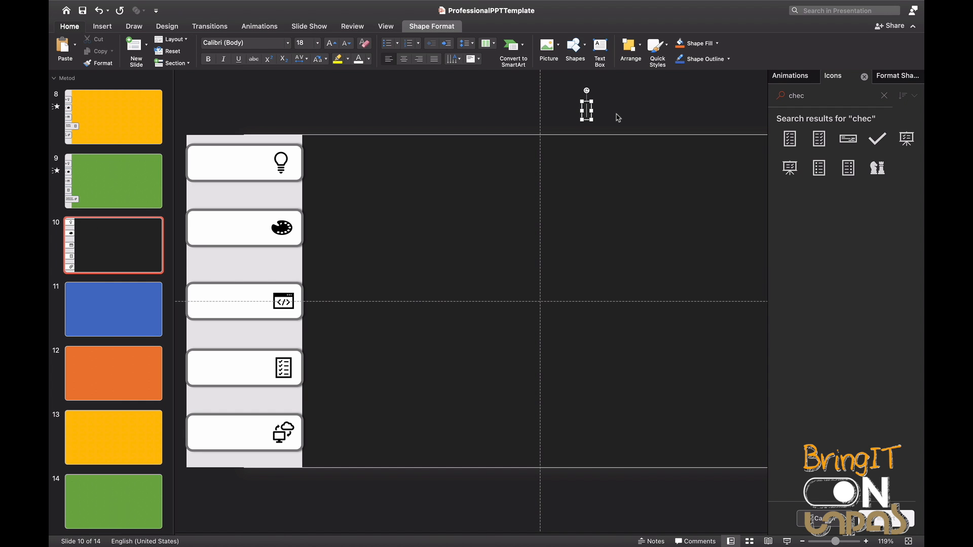
pyautogui.write('Analisis')
pyautogui.click(287, 43)
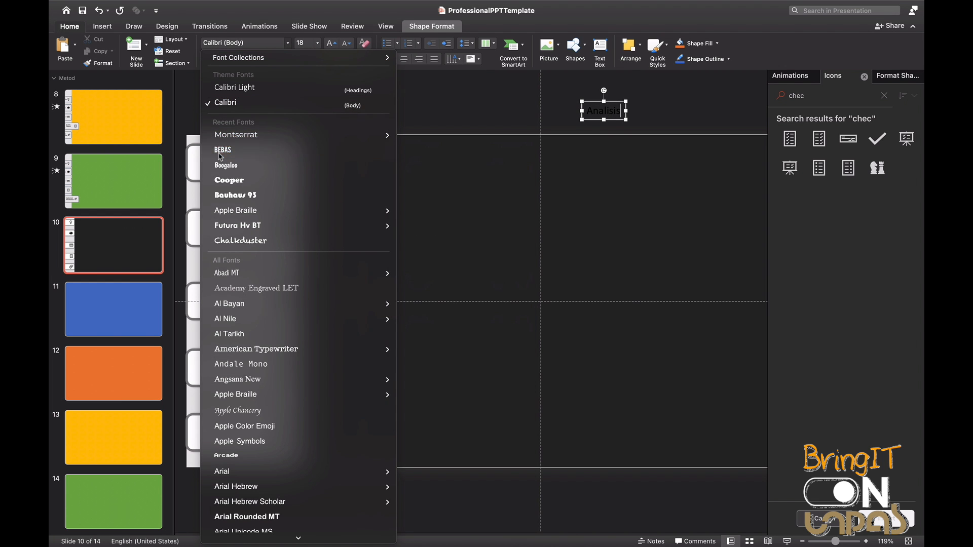
pyautogui.press('Escape')
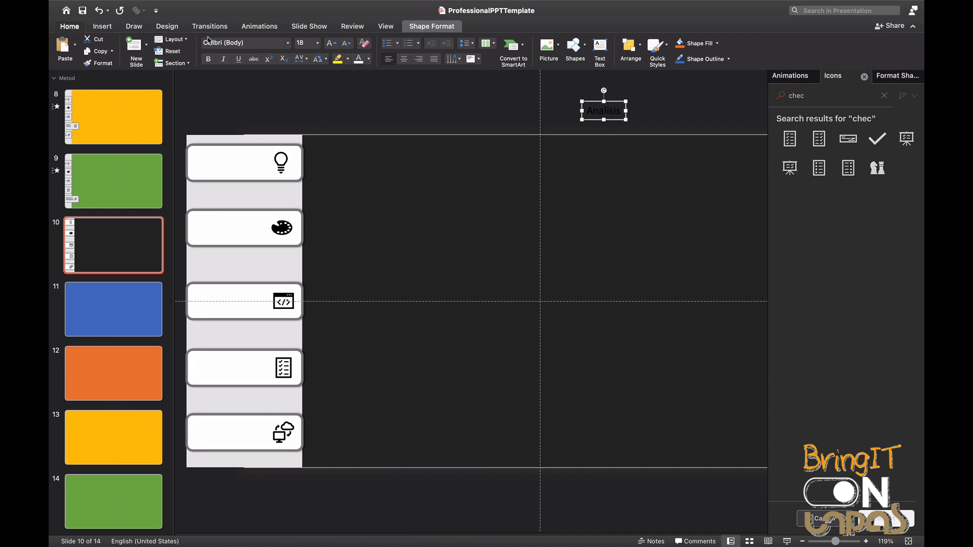
pyautogui.click(288, 44)
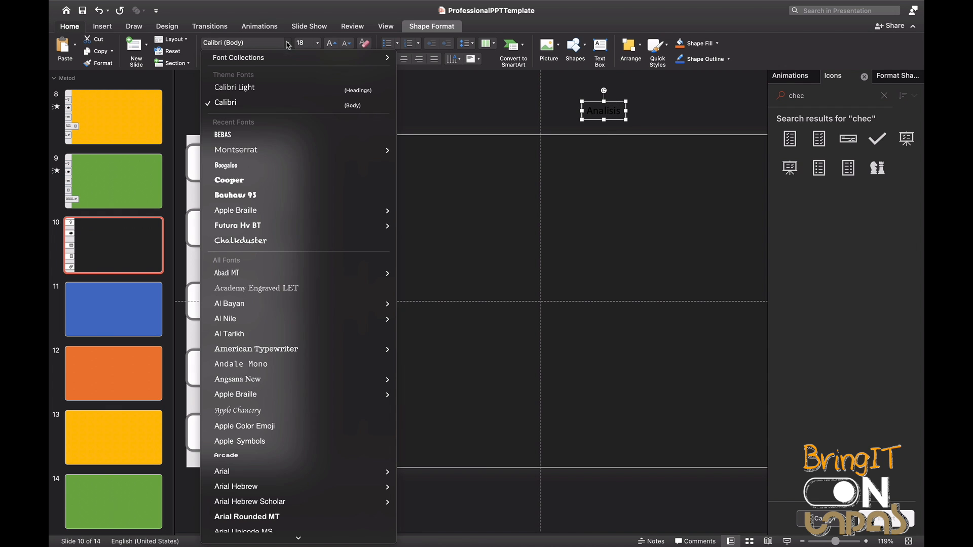
pyautogui.click(274, 136)
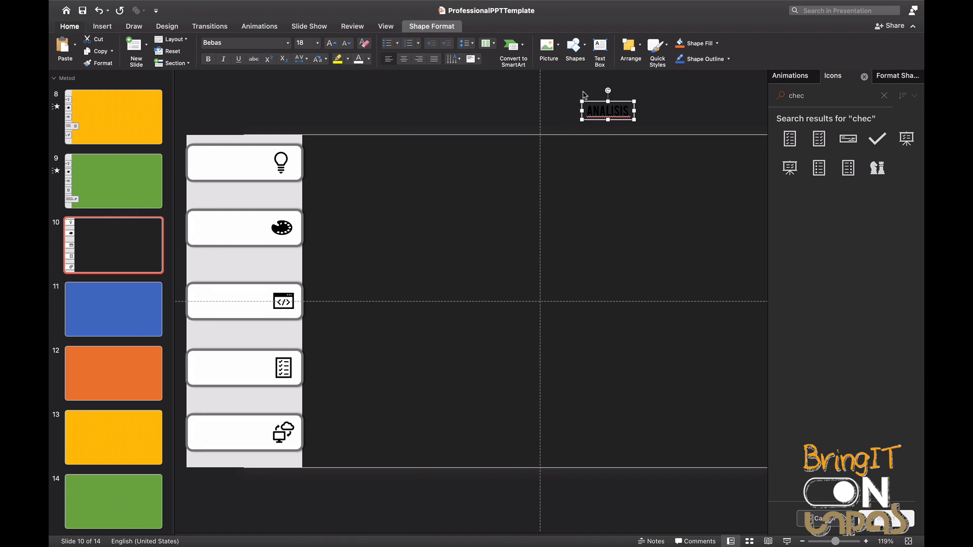
pyautogui.moveTo(626, 101); pyautogui.dragTo(252, 153)
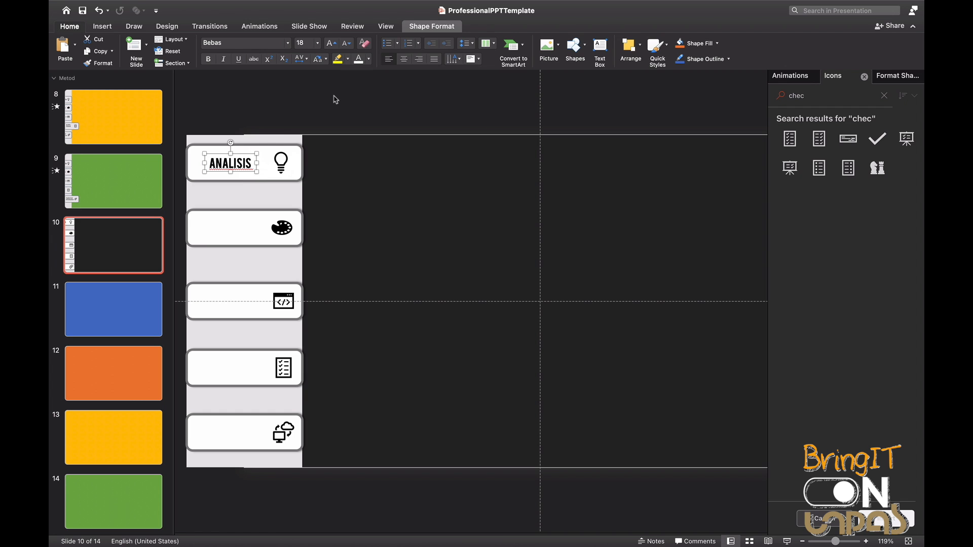
# Step: Copy the label onto the second button, change its text to PERANCANGAN and shift it clear of the palette icon
pyautogui.press('super+v')
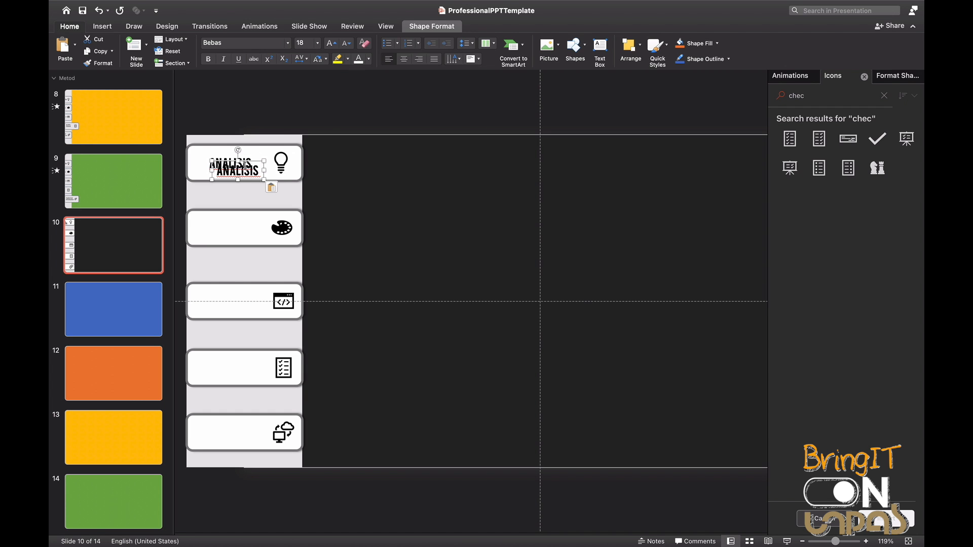
pyautogui.moveTo(251, 163); pyautogui.dragTo(199, 221)
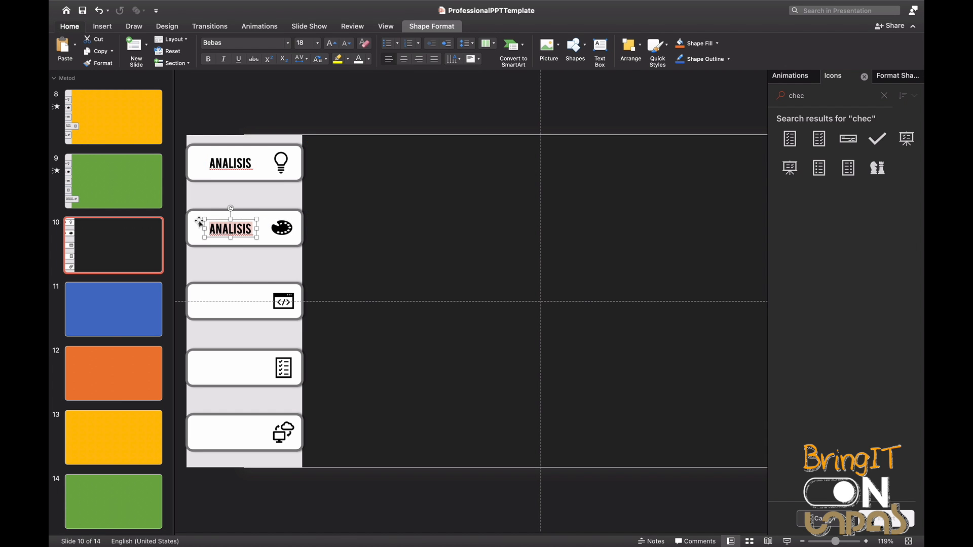
pyautogui.write('OERA')
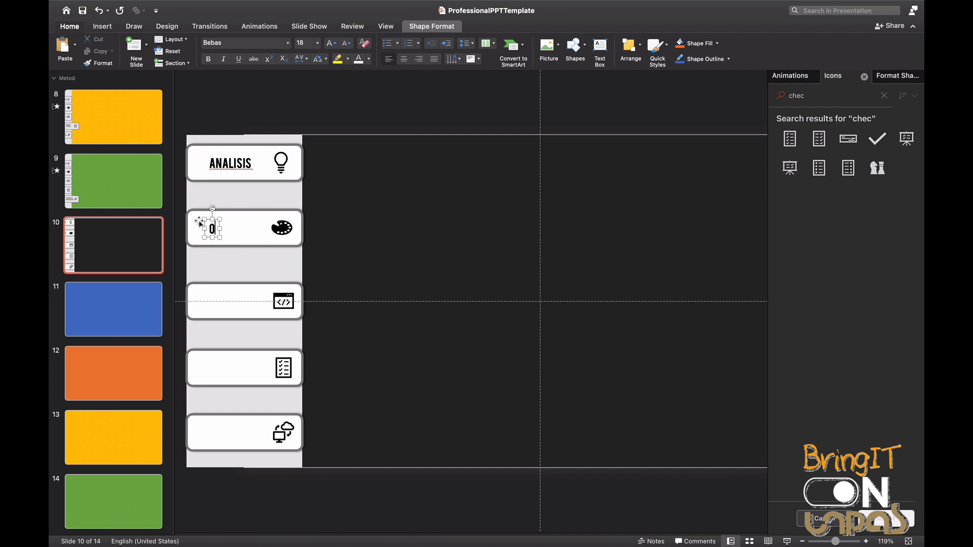
pyautogui.press('BackSpace')
pyautogui.press('BackSpace')
pyautogui.press('BackSpace')
pyautogui.press('BackSpace')
pyautogui.write('OER')
pyautogui.press('BackSpace')
pyautogui.press('BackSpace')
pyautogui.press('BackSpace')
pyautogui.write('PERANNCA')
pyautogui.write('GAN')
pyautogui.press('BackSpace')
pyautogui.press('BackSpace')
pyautogui.press('BackSpace')
pyautogui.press('BackSpace')
pyautogui.press('BackSpace')
pyautogui.press('BackSpace')
pyautogui.write('CANGAN')
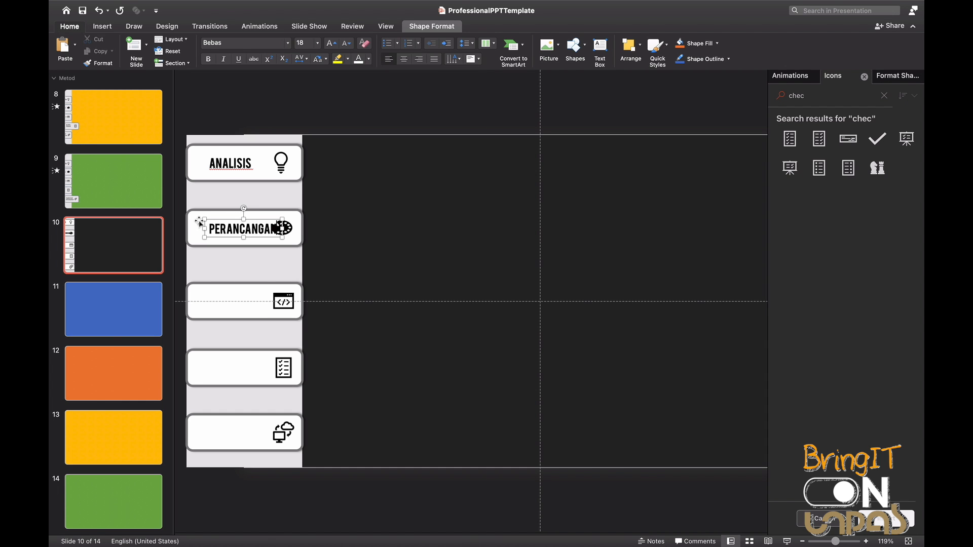
pyautogui.moveTo(258, 219); pyautogui.dragTo(248, 218)
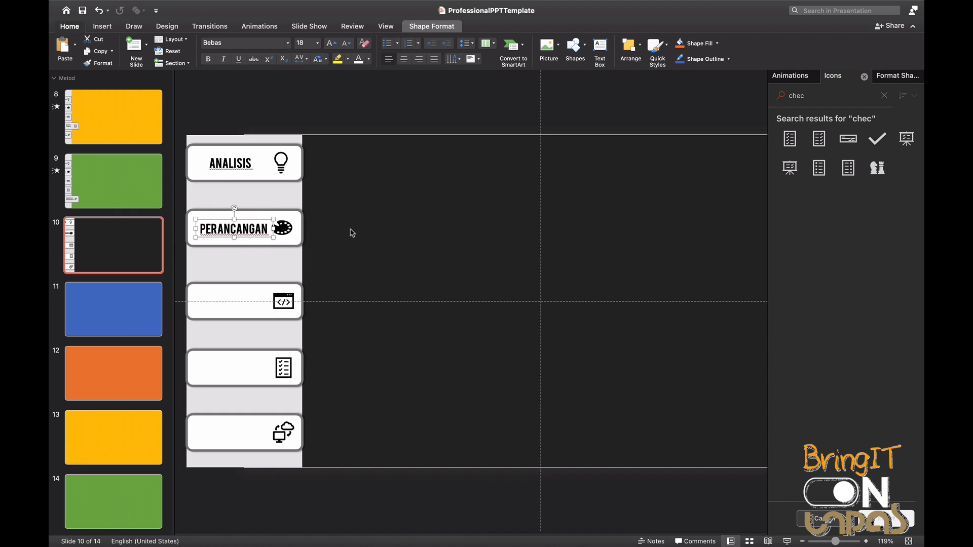
# Step: Copy the PERANCANGAN label onto the third button and change its text to PENGEMBANGAN
pyautogui.press('super+v')
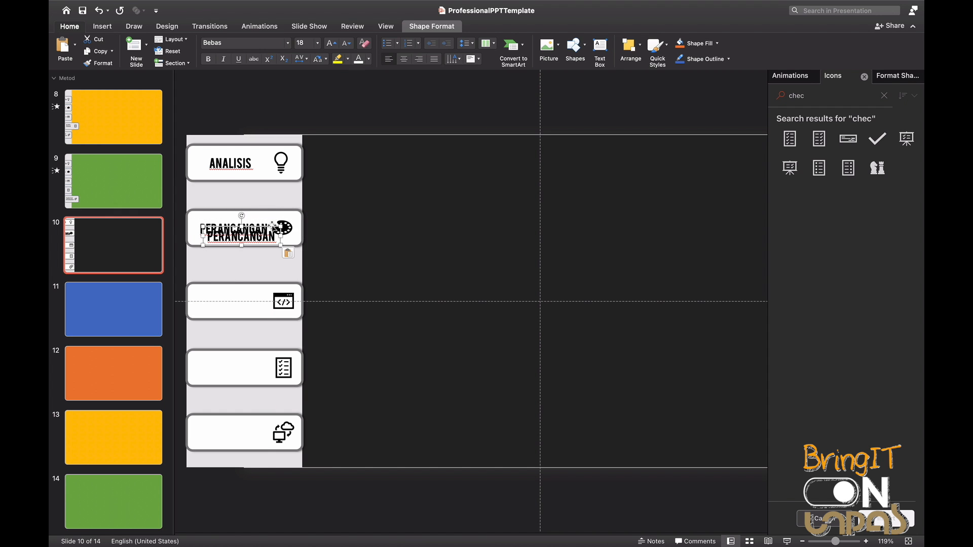
pyautogui.moveTo(268, 232); pyautogui.dragTo(261, 292)
pyautogui.doubleClick(240, 300)
pyautogui.click(222, 300)
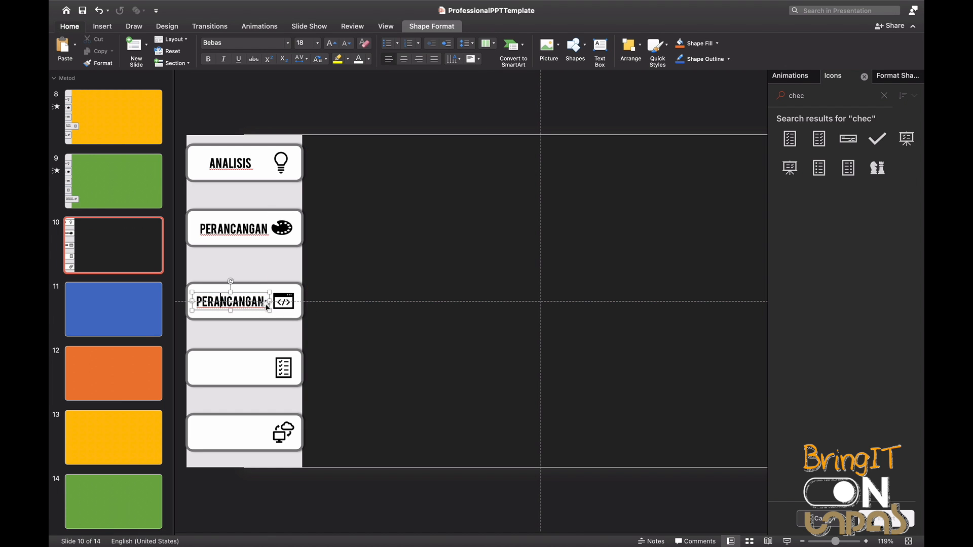
pyautogui.moveTo(238, 301); pyautogui.dragTo(210, 301)
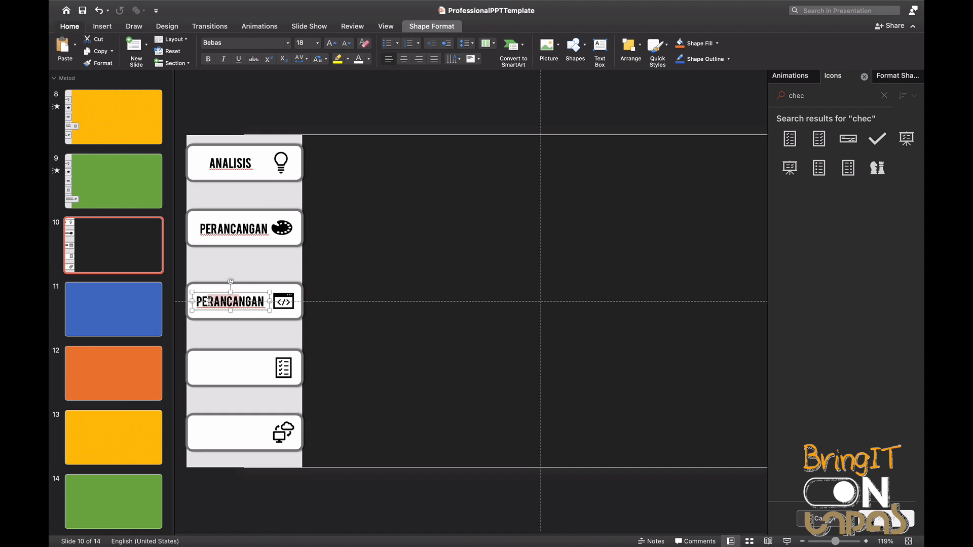
pyautogui.write('ENG')
pyautogui.press('BackSpace')
pyautogui.press('BackSpace')
pyautogui.press('BackSpace')
pyautogui.write('ENGEMBA')
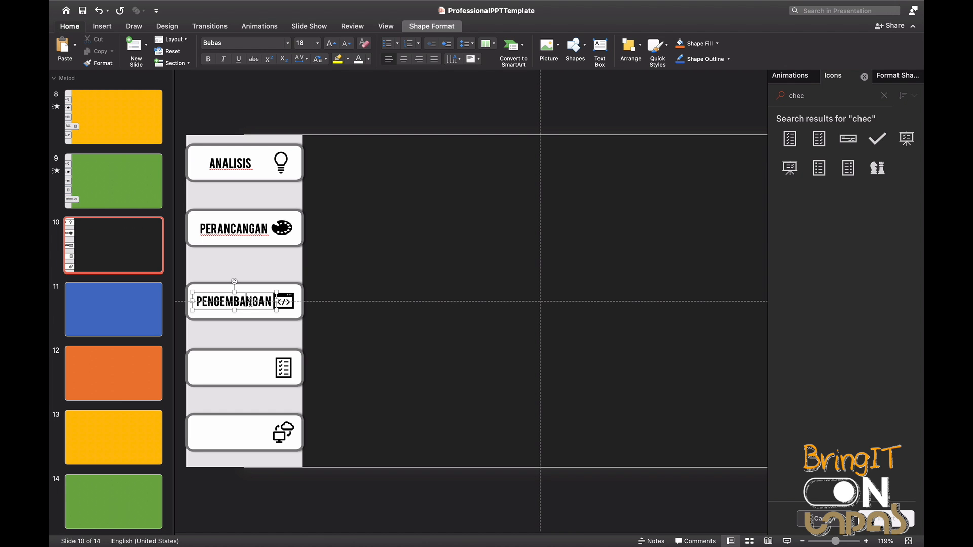
pyautogui.click(265, 293)
pyautogui.moveTo(264, 296); pyautogui.dragTo(254, 352)
pyautogui.press('super+z')
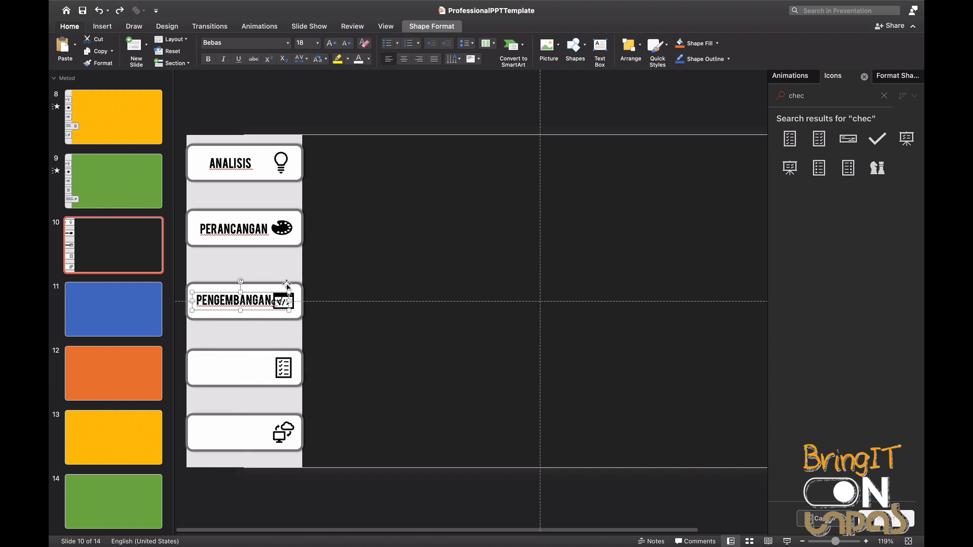
pyautogui.click(286, 285)
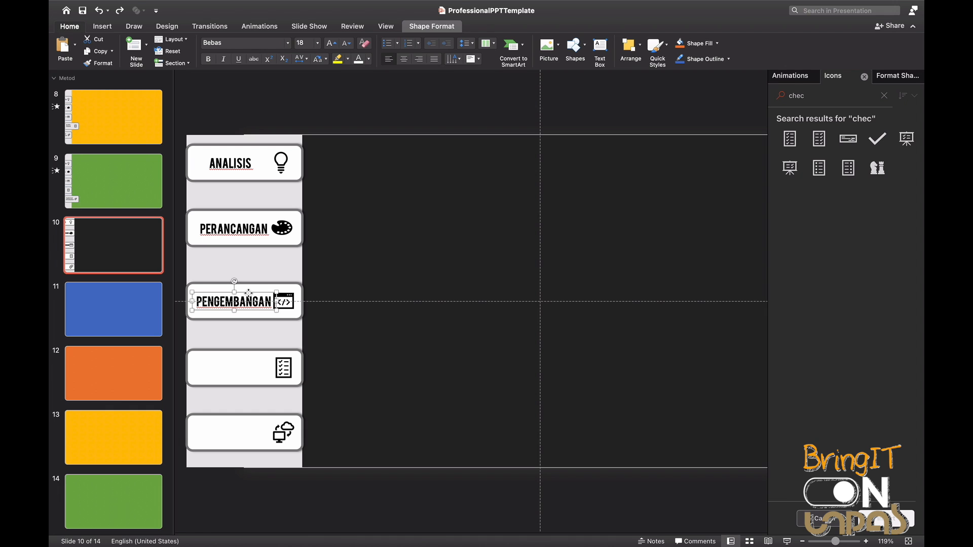
pyautogui.click(248, 293)
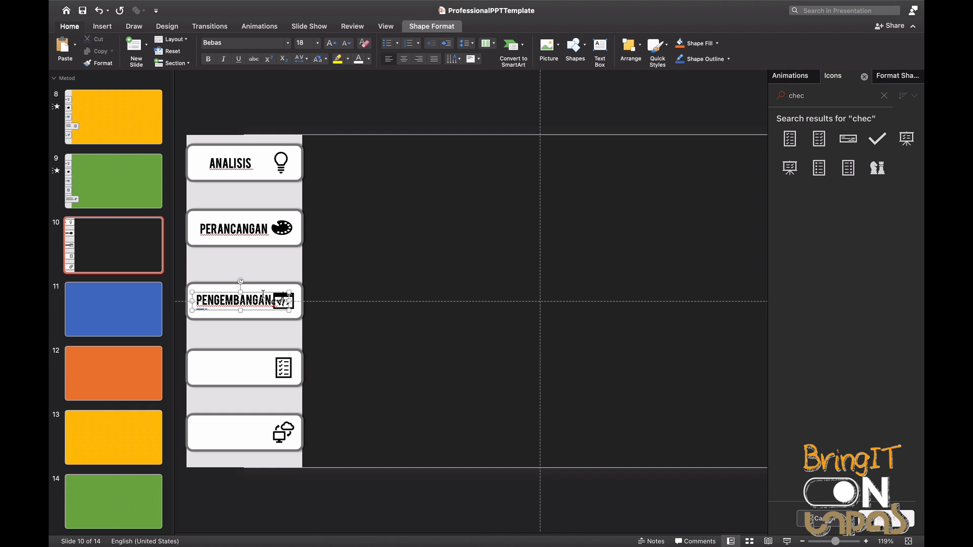
pyautogui.hotkey('ctrl', 'z')
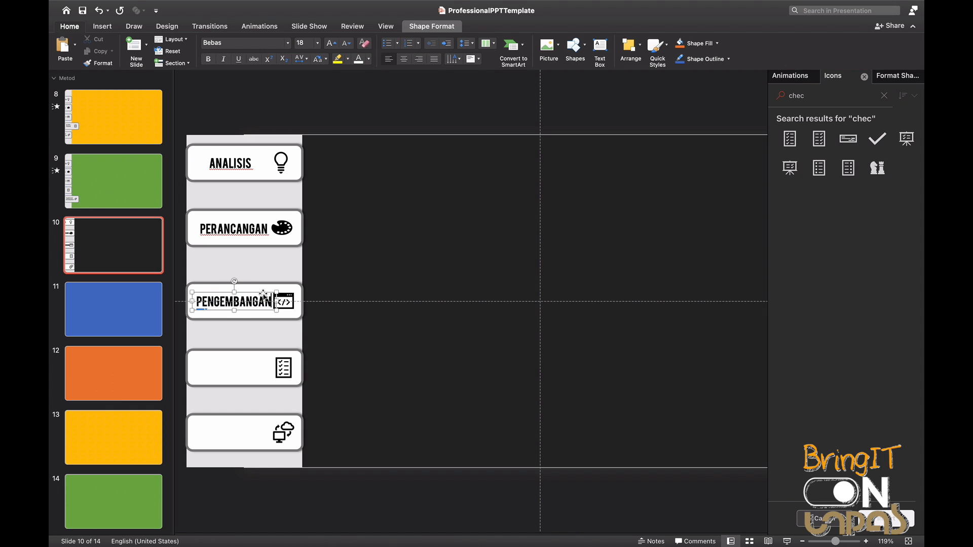
# Step: Paste a copy of the PERANCANGAN label onto the fourth button, change its text to TESTING and centre it beside the checklist icon
pyautogui.hotkey('ctrl', 'v')
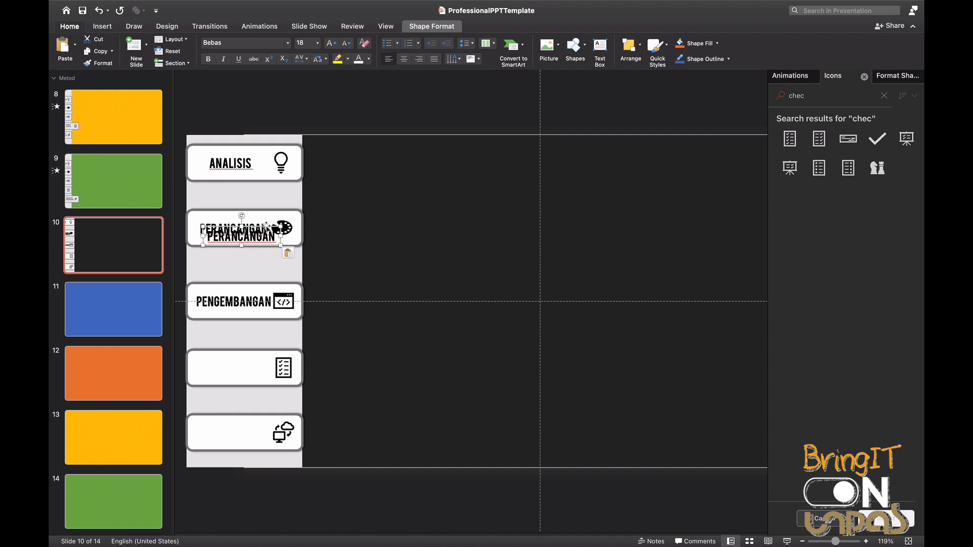
pyautogui.moveTo(266, 226); pyautogui.dragTo(257, 358)
pyautogui.doubleClick(231, 367)
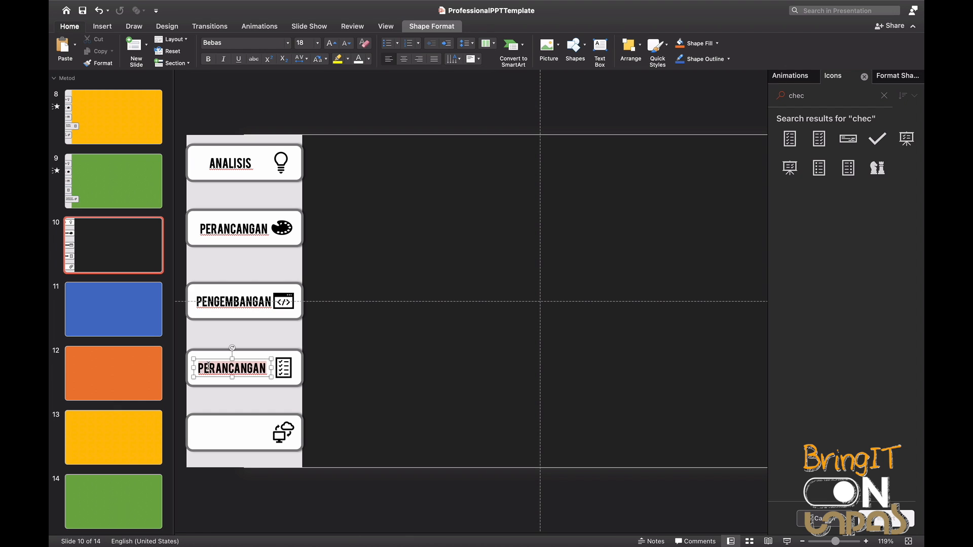
pyautogui.write('TESTING')
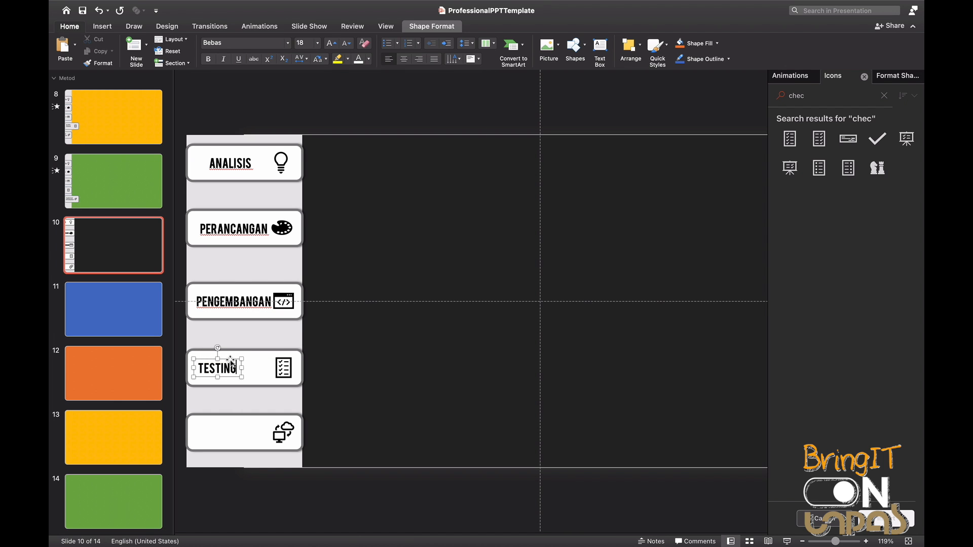
pyautogui.moveTo(231, 358); pyautogui.dragTo(244, 358)
pyautogui.click(261, 302)
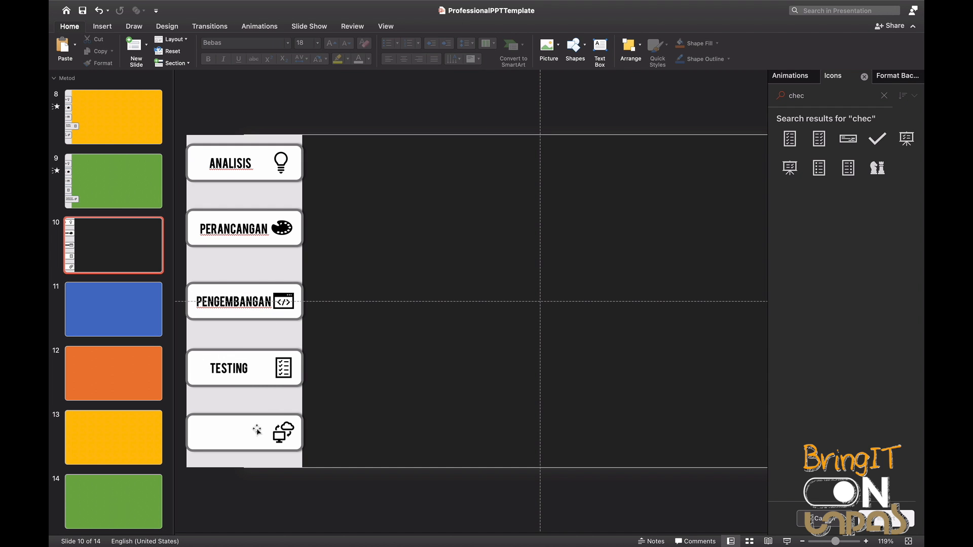
# Step: Copy the PERANCANGAN label onto the fifth button and check the last stage's name in the flowchart on slide 4
pyautogui.moveTo(250, 231); pyautogui.dragTo(248, 422)
pyautogui.doubleClick(230, 432)
pyautogui.scroll(10, 112, 238)
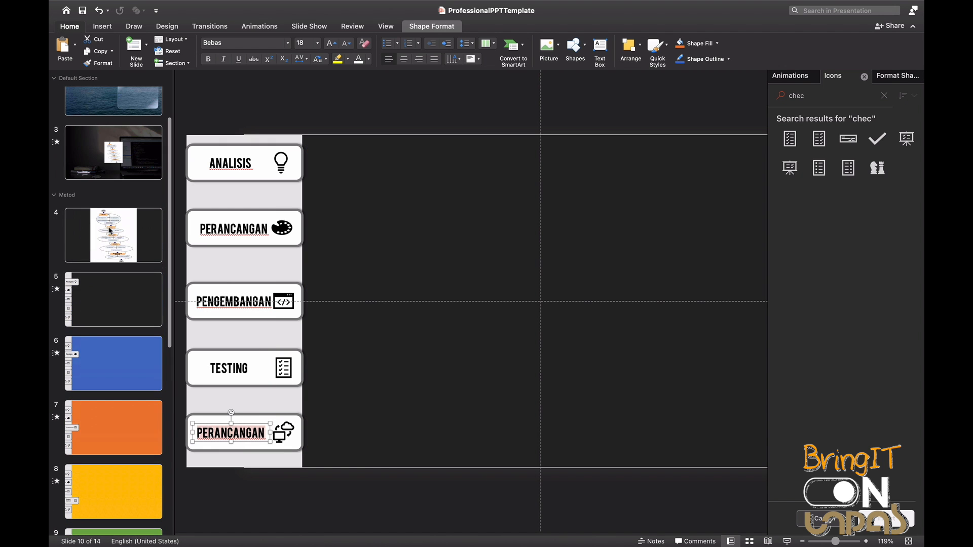
pyautogui.click(115, 244)
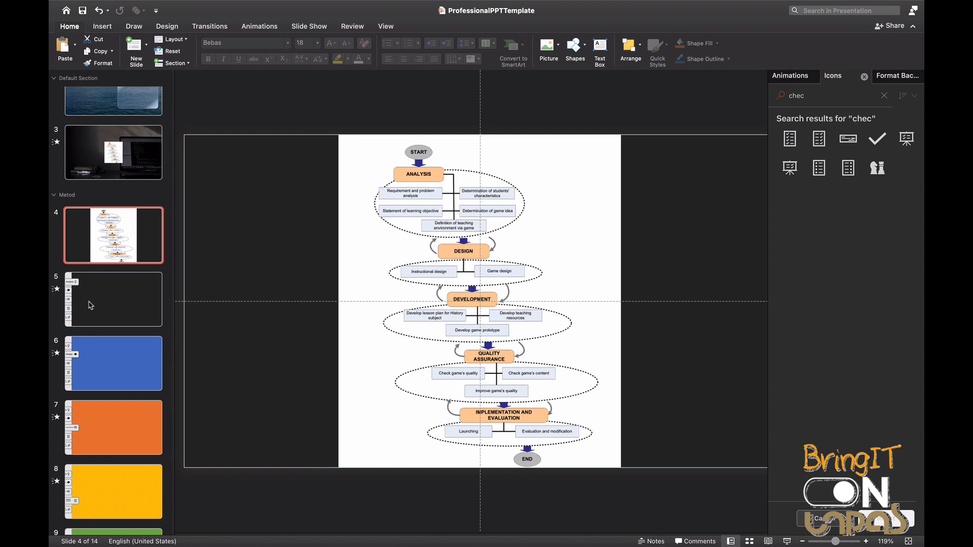
pyautogui.scroll(-6, 86, 304)
pyautogui.click(139, 420)
pyautogui.scroll(-1, 141, 403)
pyautogui.click(117, 326)
# Step: Change the fifth button's label on slide 10 to EVALUASI and centre it in the space beside the cloud icon
pyautogui.hscroll(-4, 262, 445)
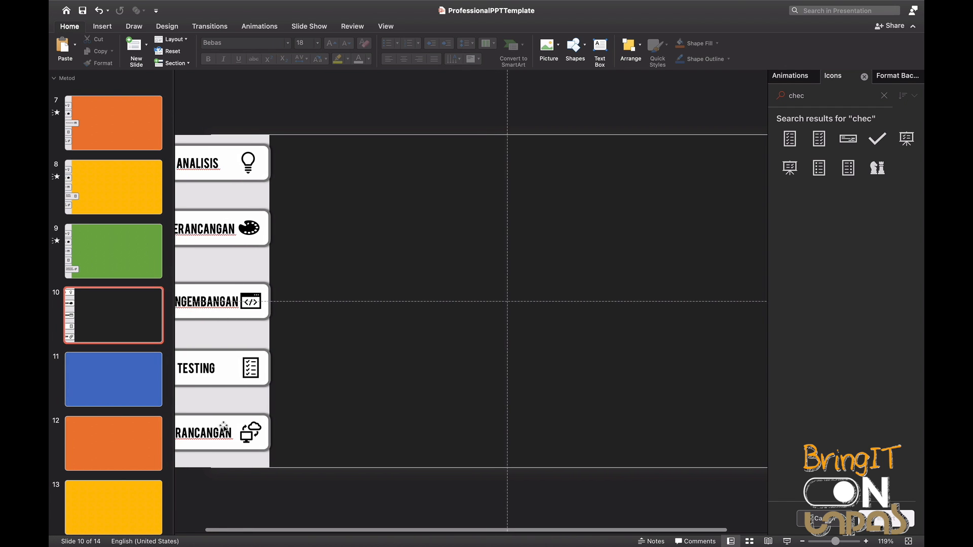
pyautogui.click(254, 428)
pyautogui.click(254, 427)
pyautogui.doubleClick(261, 432)
pyautogui.write('EVAL')
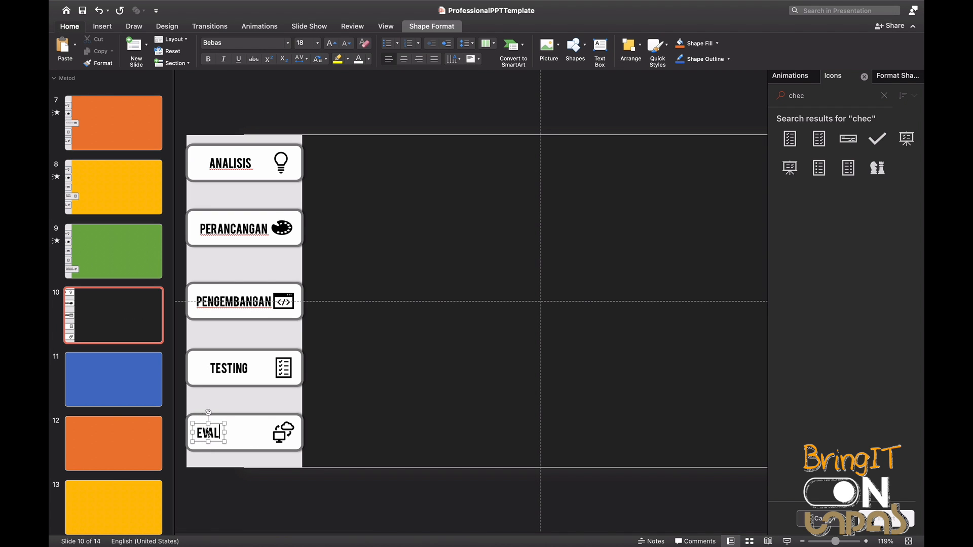
pyautogui.write('UASI')
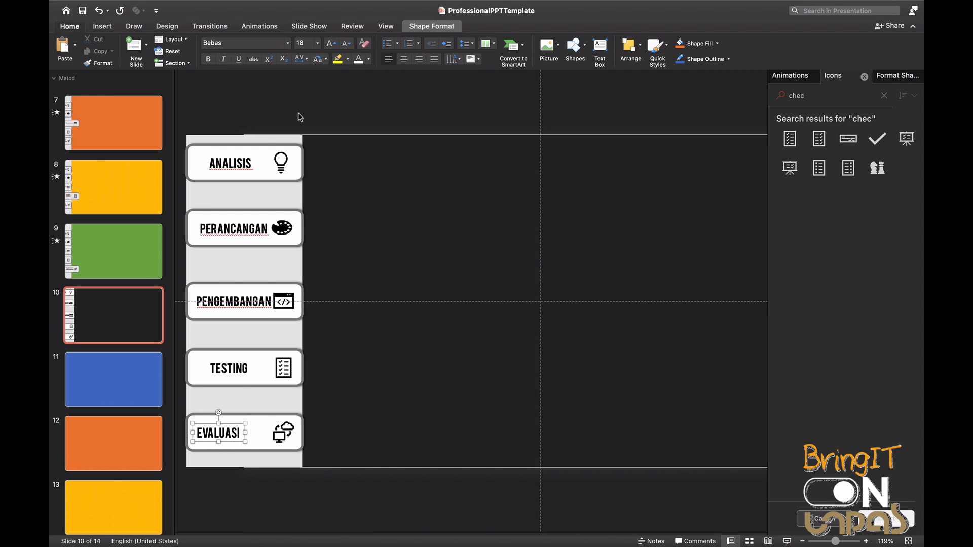
pyautogui.click(251, 349)
pyautogui.click(230, 434)
pyautogui.moveTo(231, 424); pyautogui.dragTo(243, 425)
pyautogui.click(311, 351)
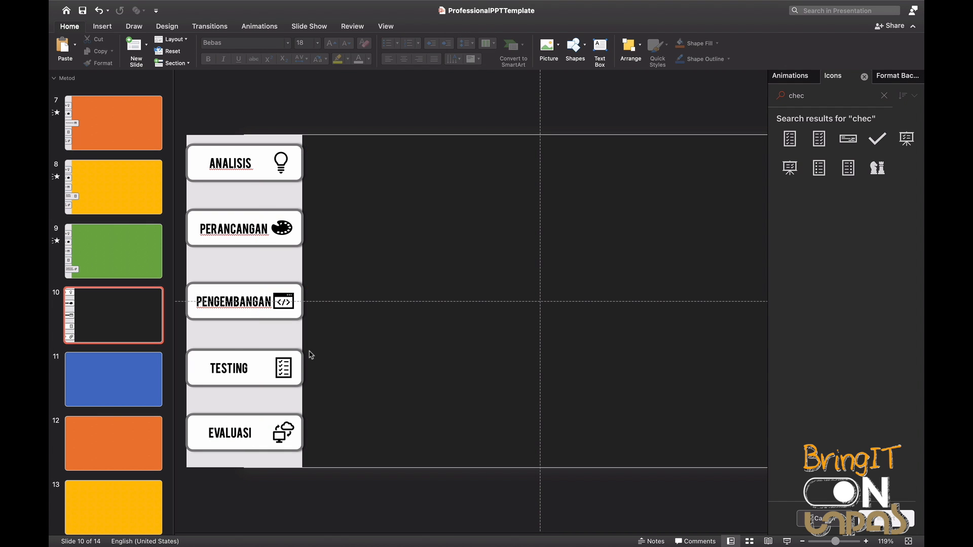
# Step: Nudge the PENGEMBANGAN label on the third button slightly away from the code icon
pyautogui.click(241, 299)
pyautogui.moveTo(255, 292); pyautogui.dragTo(252, 292)
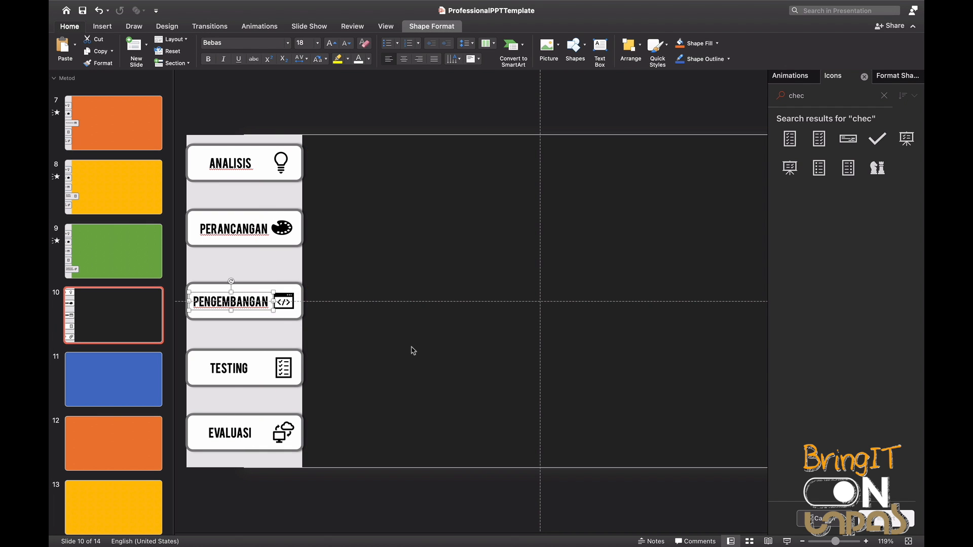
pyautogui.click(411, 350)
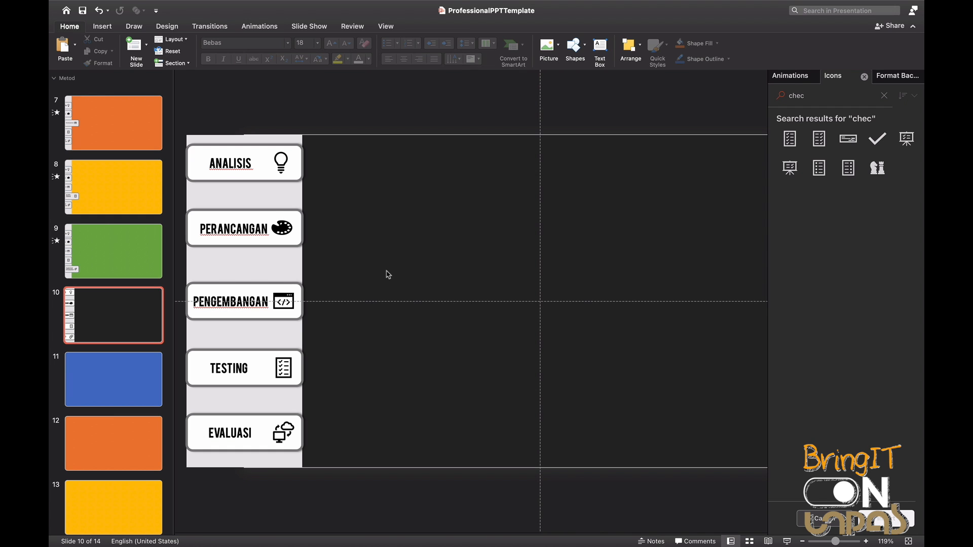
# Step: Hyperlink the light bulb icon on the ANALISIS button to slide 11 of this document
pyautogui.click(282, 169)
pyautogui.click(102, 27)
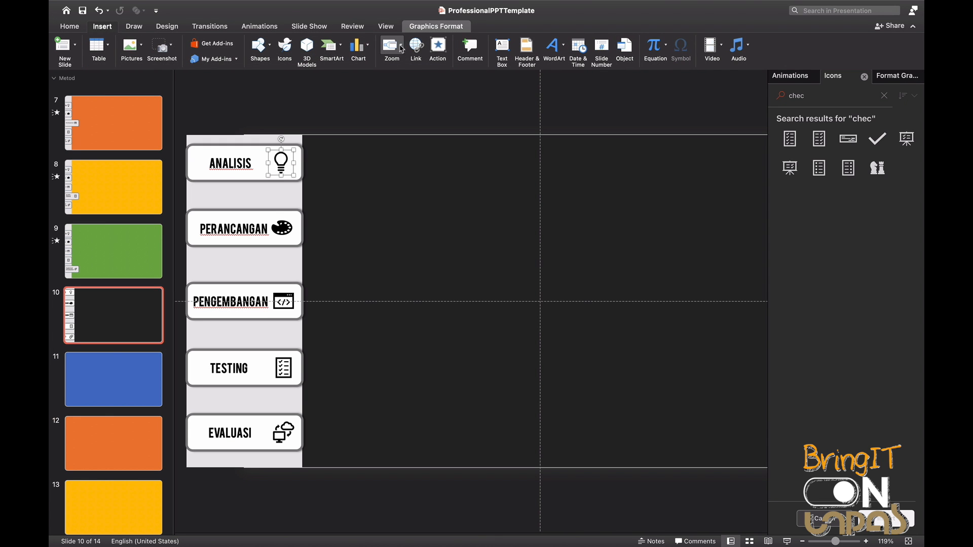
pyautogui.click(416, 46)
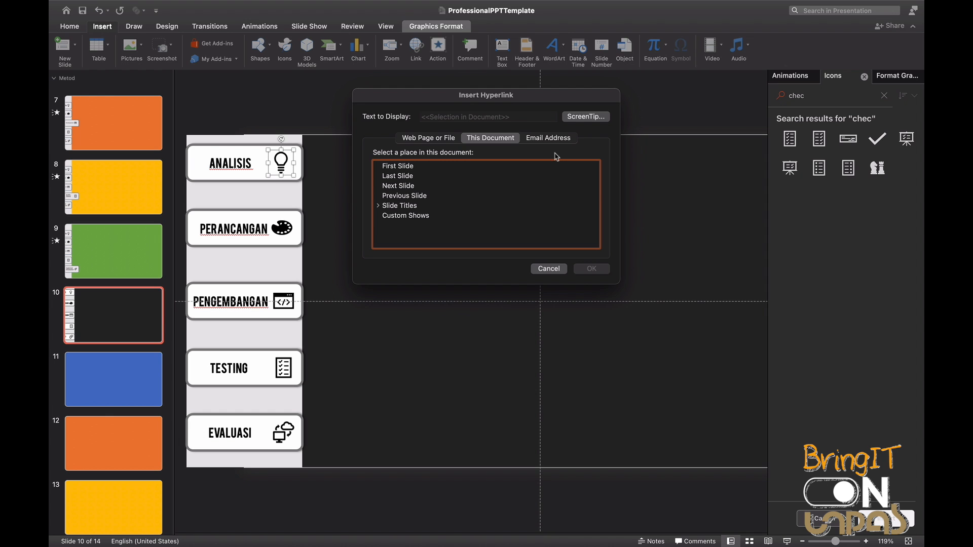
pyautogui.click(379, 207)
pyautogui.scroll(-5, 524, 211)
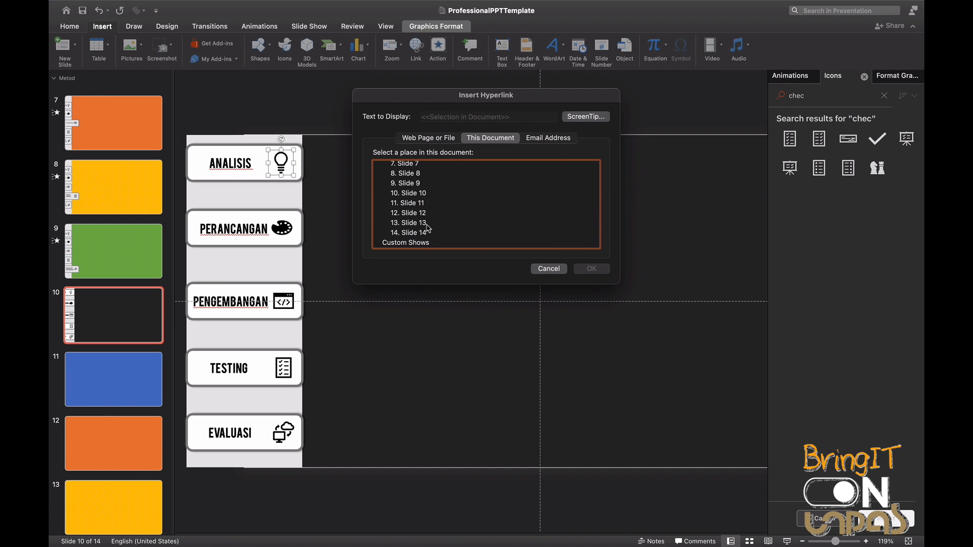
pyautogui.click(420, 204)
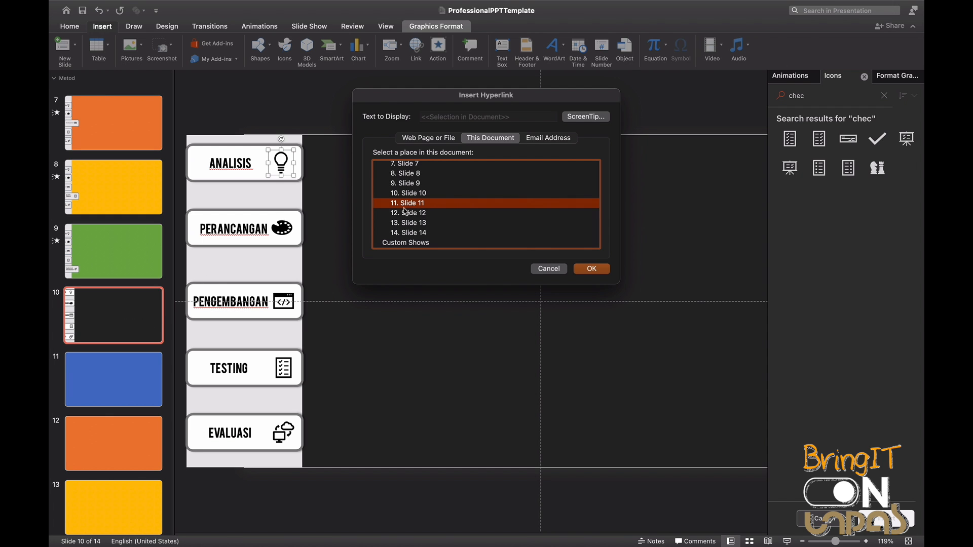
pyautogui.click(591, 269)
# Step: Set the light bulb icon's hyperlink target to slide 10
pyautogui.scroll(-3, 165, 304)
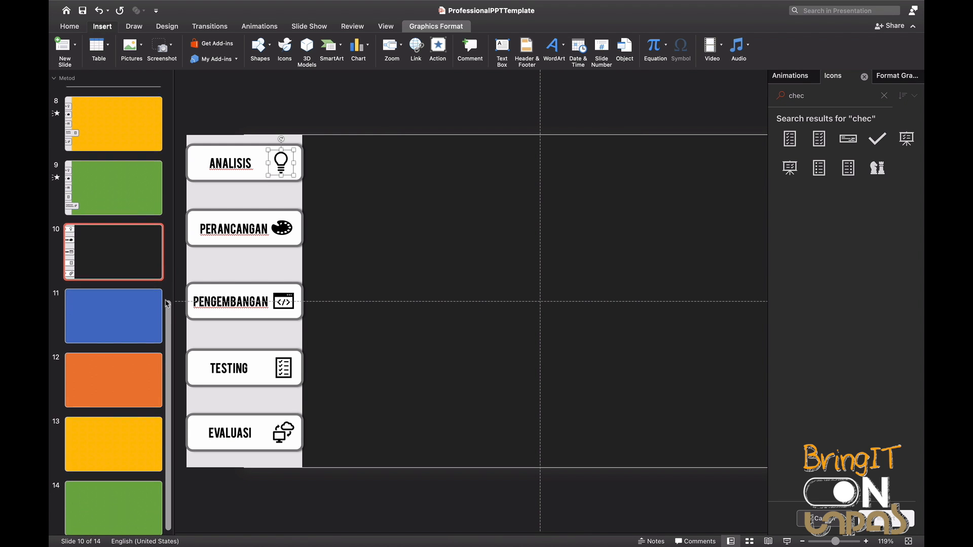
pyautogui.click(416, 49)
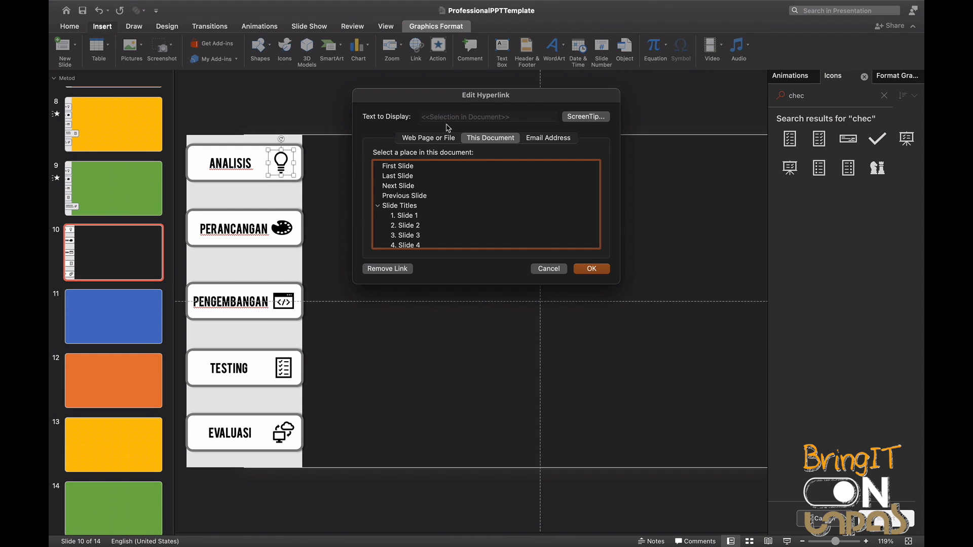
pyautogui.scroll(-5, 425, 221)
pyautogui.click(411, 203)
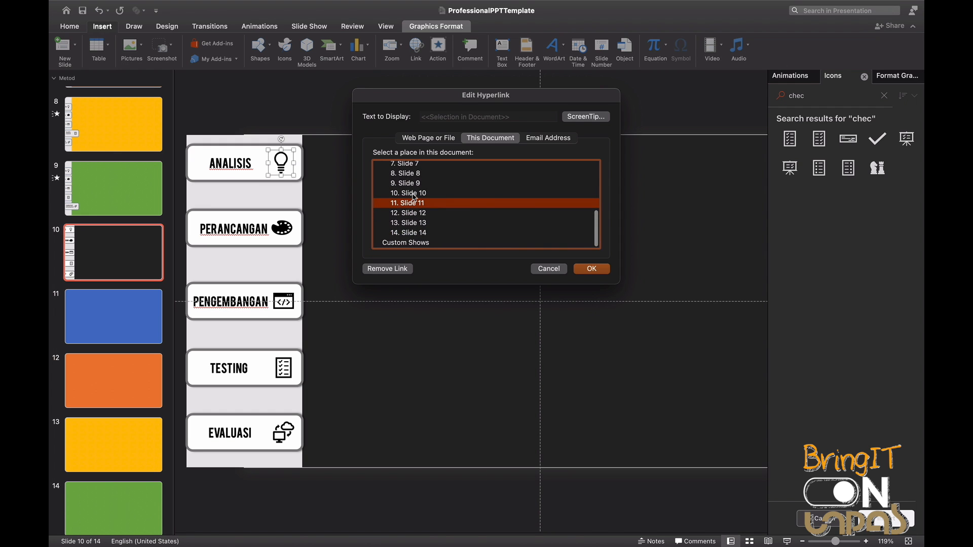
pyautogui.click(414, 195)
pyautogui.click(591, 269)
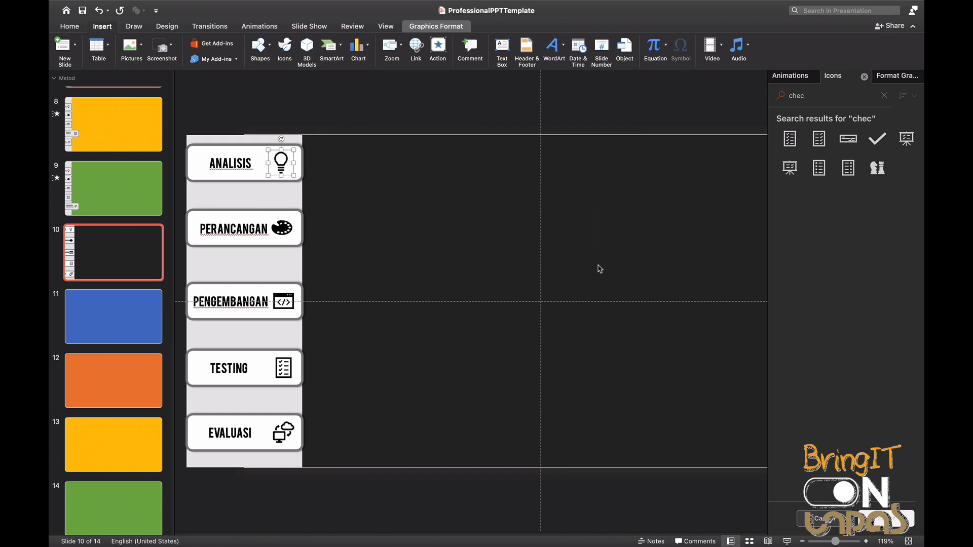
# Step: Hyperlink the palette icon on the PERANCANGAN button to slide 11 of this document
pyautogui.click(282, 230)
pyautogui.click(415, 46)
pyautogui.click(377, 205)
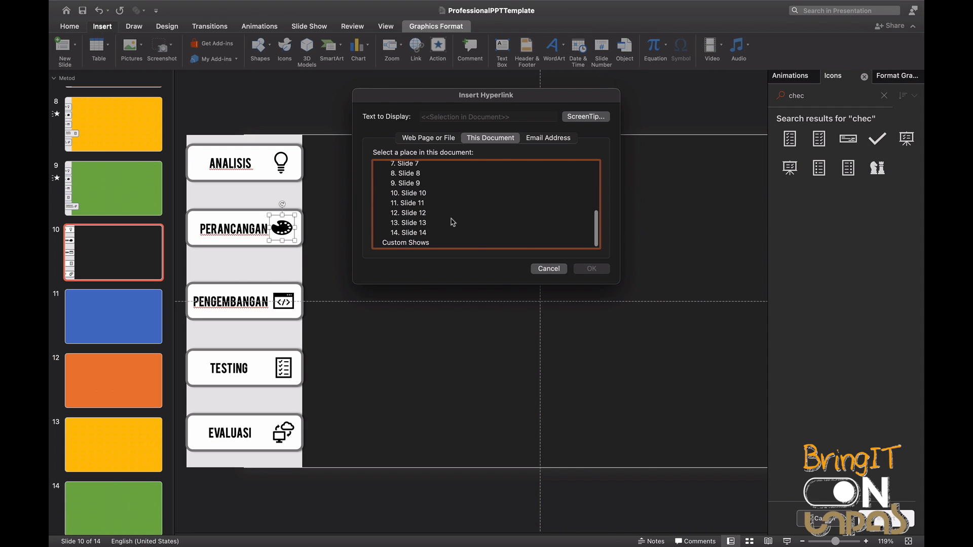
pyautogui.click(414, 203)
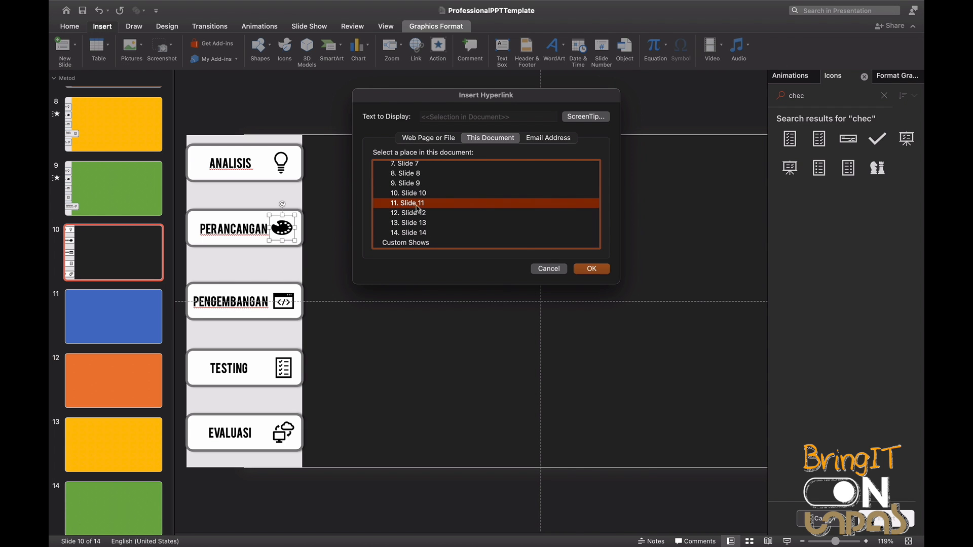
pyautogui.click(592, 269)
# Step: Hyperlink the code window icon on the PENGEMBANGAN button to slide 12 of this document
pyautogui.click(282, 298)
pyautogui.click(415, 48)
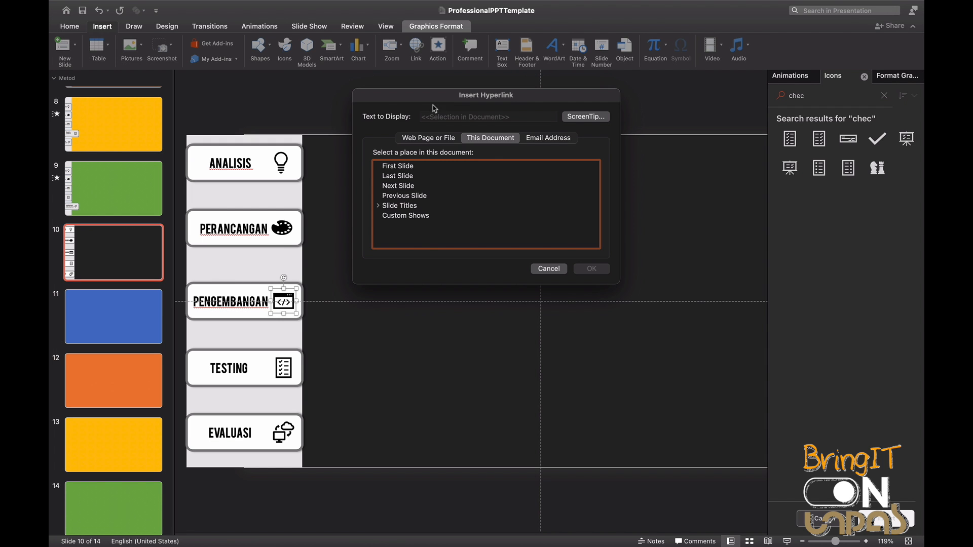
pyautogui.click(379, 206)
pyautogui.scroll(-5, 406, 213)
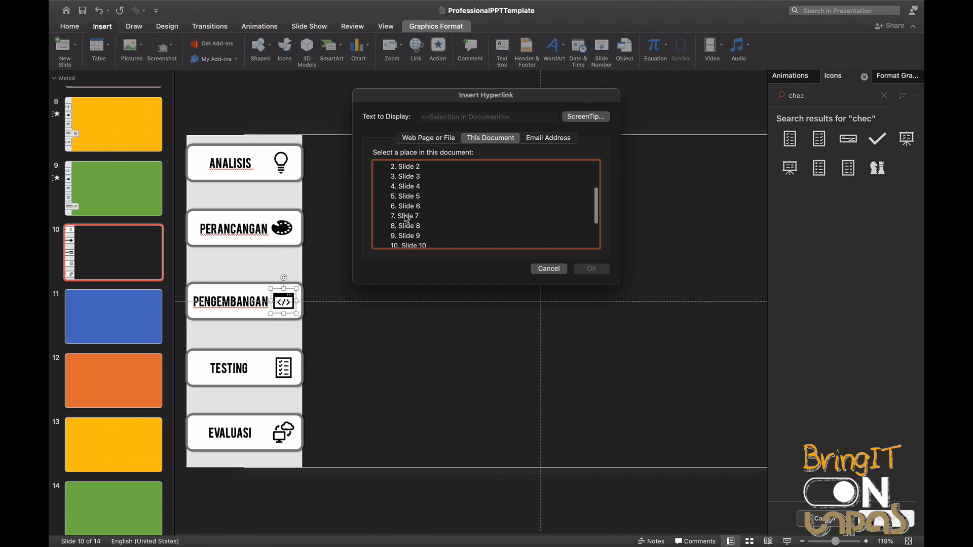
pyautogui.scroll(-2, 406, 218)
pyautogui.click(408, 236)
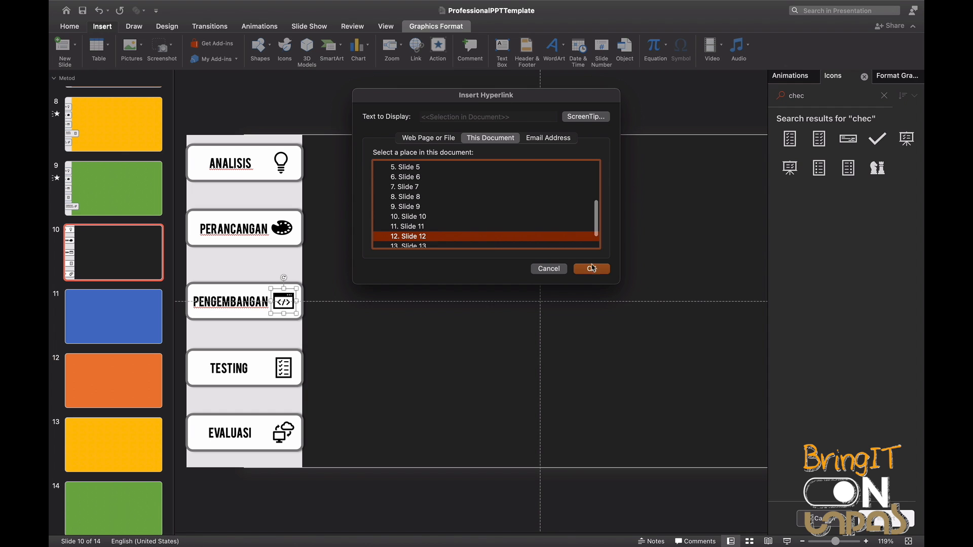
pyautogui.click(592, 269)
# Step: Hyperlink the checklist icon on the TESTING button to slide 13 of this document
pyautogui.click(284, 368)
pyautogui.click(421, 52)
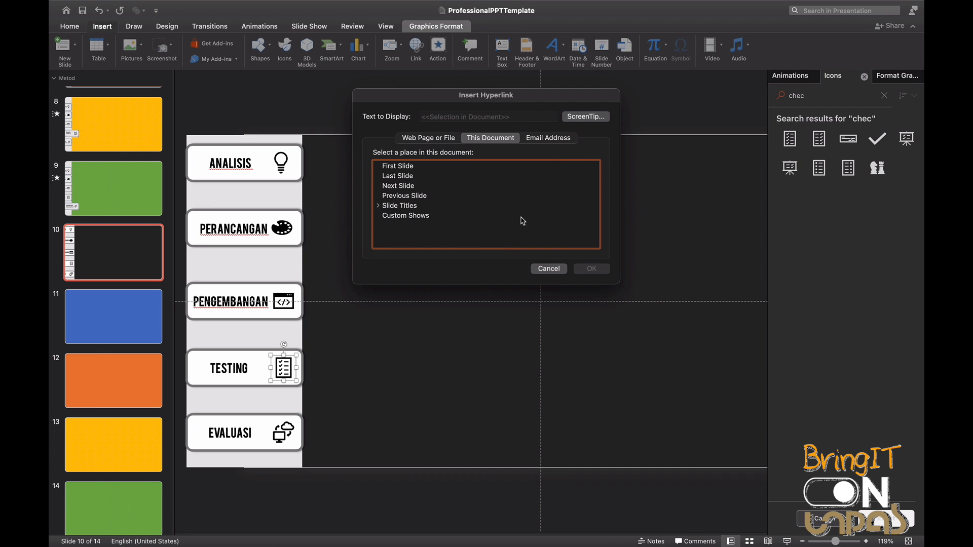
pyautogui.click(378, 205)
pyautogui.scroll(-5, 419, 228)
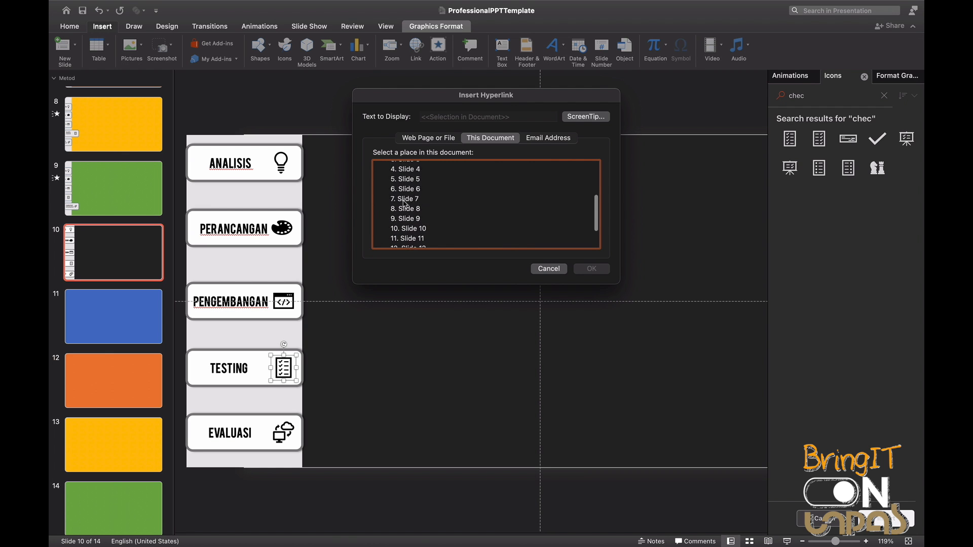
pyautogui.click(418, 223)
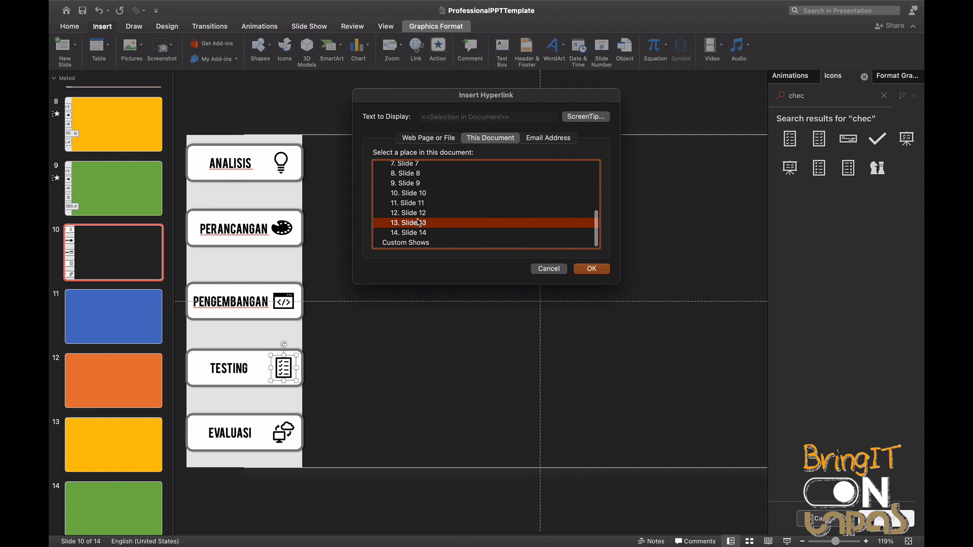
pyautogui.click(592, 268)
# Step: Hyperlink the cloud and computer icon on the EVALUASI button to slide 14 of this document
pyautogui.click(287, 435)
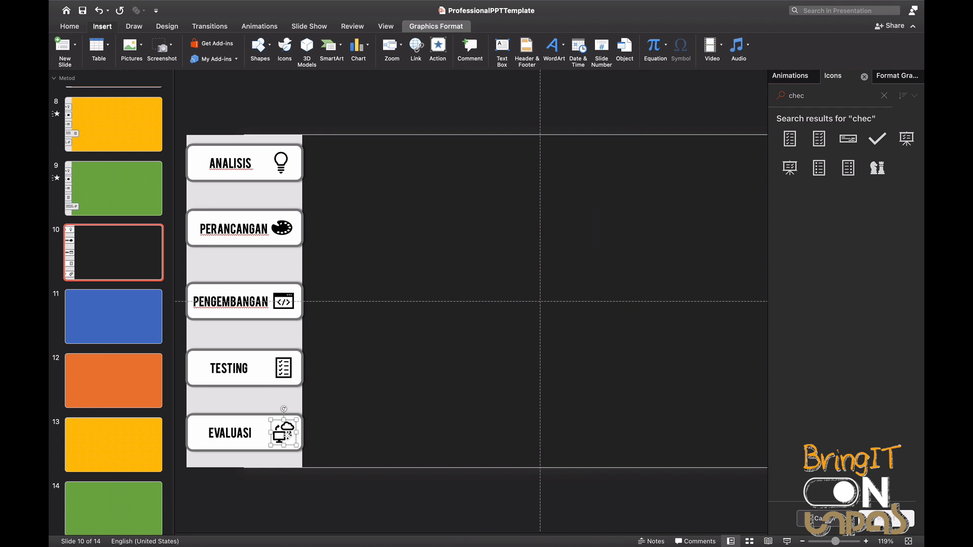
pyautogui.click(424, 47)
pyautogui.click(378, 205)
pyautogui.scroll(-5, 487, 213)
pyautogui.click(580, 232)
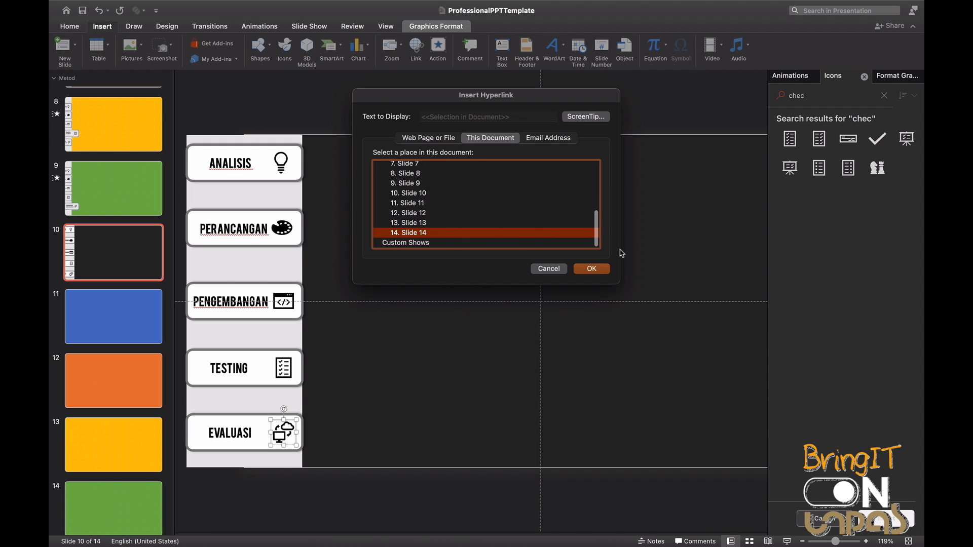
pyautogui.click(591, 269)
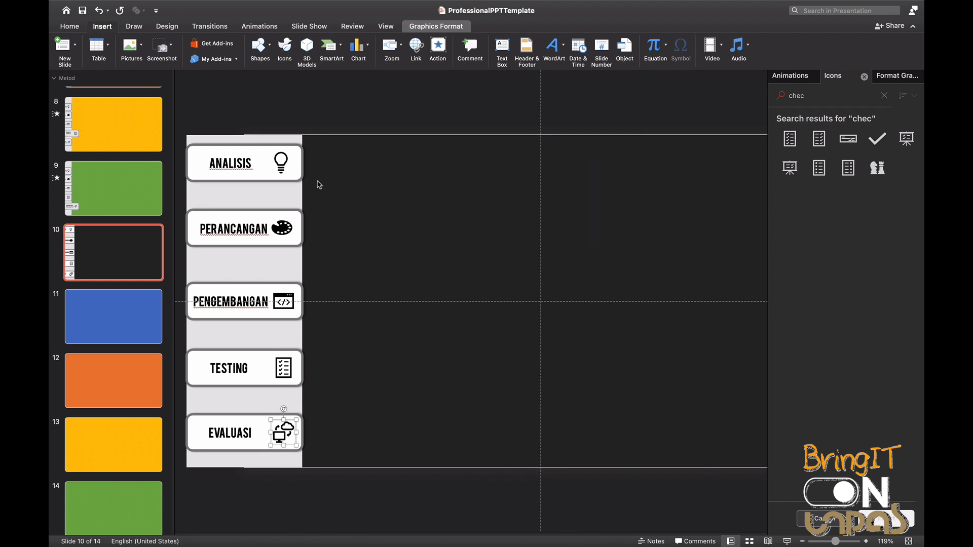
# Step: Copy the whole side bar with its five buttons and icons from slide 10 onto slides 11, 12, 13 and 14
pyautogui.click(821, 542)
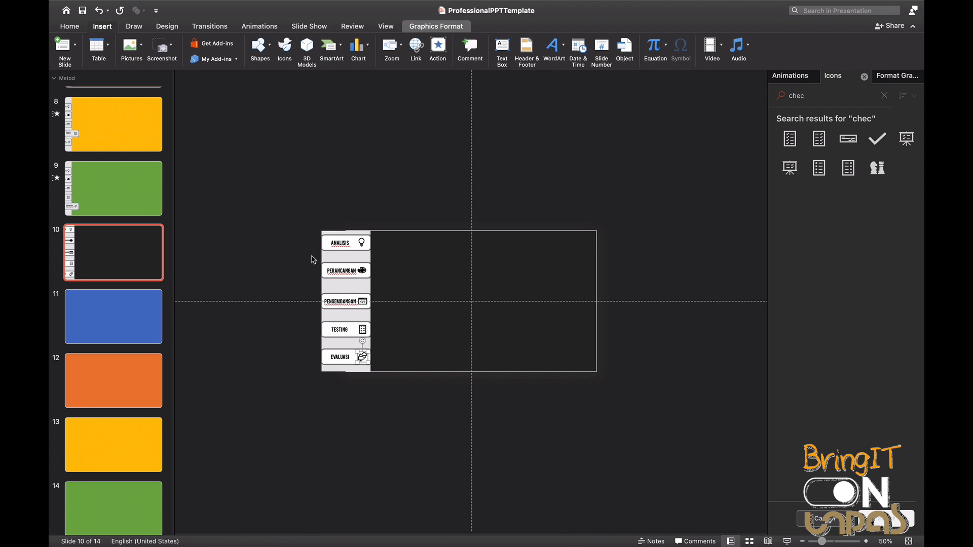
pyautogui.moveTo(299, 211); pyautogui.dragTo(393, 415)
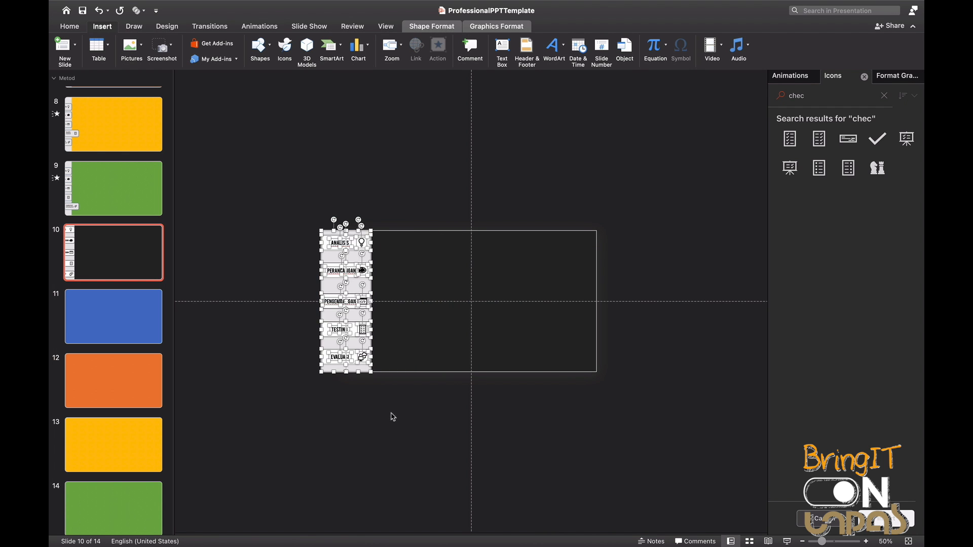
pyautogui.click(161, 328)
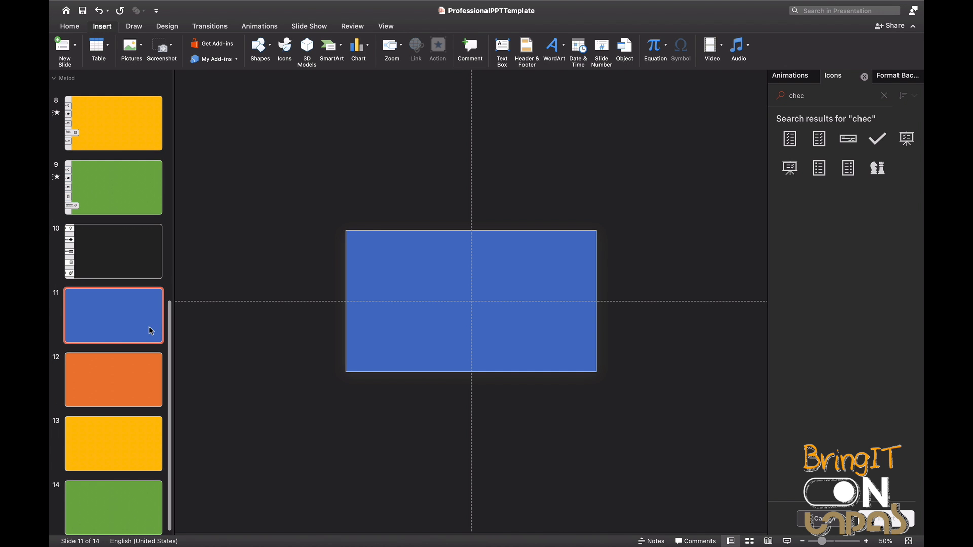
pyautogui.hotkey('ctrl', 'v')
pyautogui.click(122, 381)
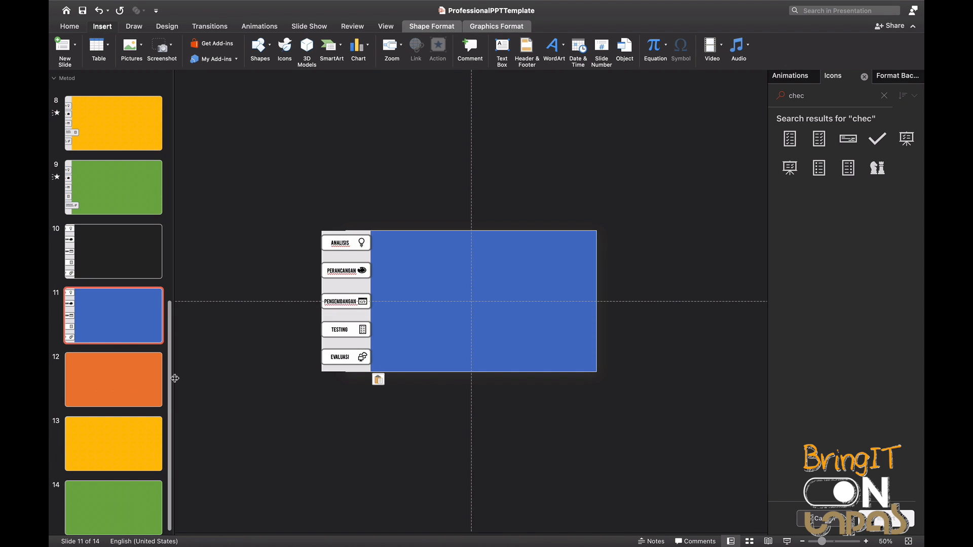
pyautogui.hotkey('ctrl', 'v')
pyautogui.click(110, 443)
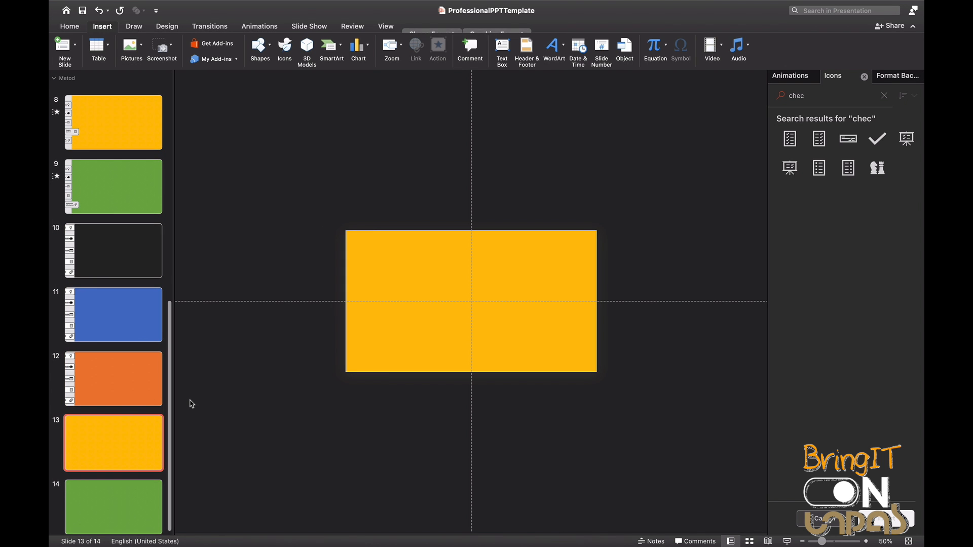
pyautogui.hotkey('ctrl', 'v')
pyautogui.click(130, 503)
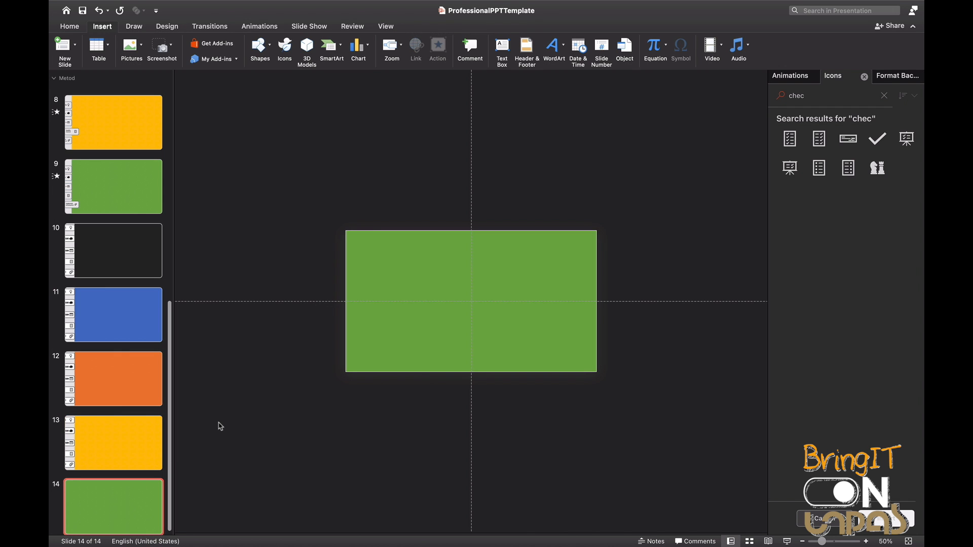
pyautogui.hotkey('ctrl', 'v')
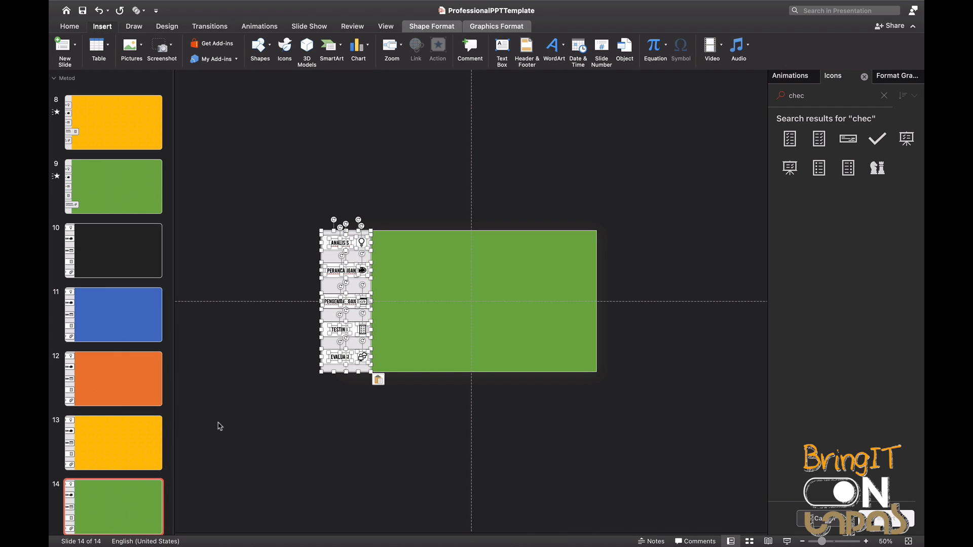
pyautogui.click(233, 420)
# Step: Run the slide show from slide 10 and test the hyperlinked side bar icons
pyautogui.click(114, 277)
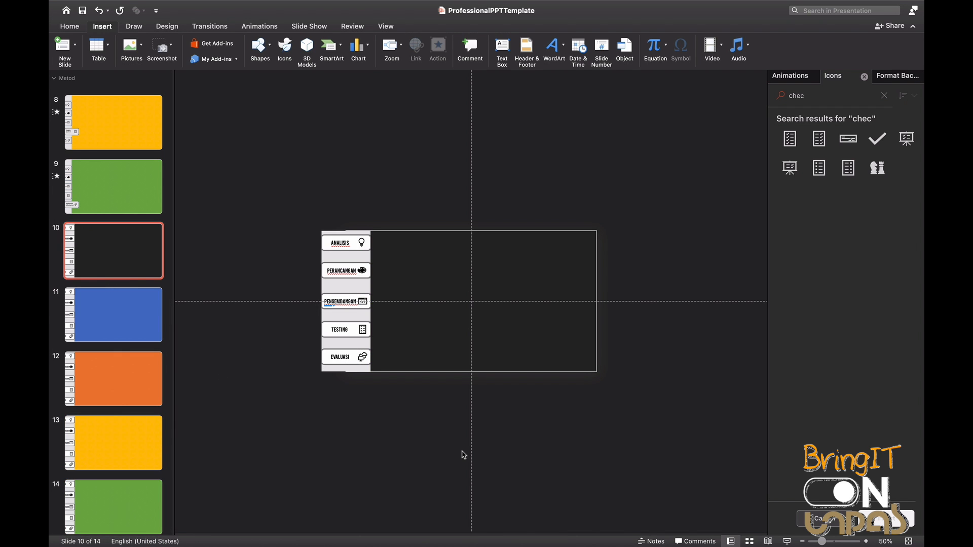
pyautogui.click(787, 542)
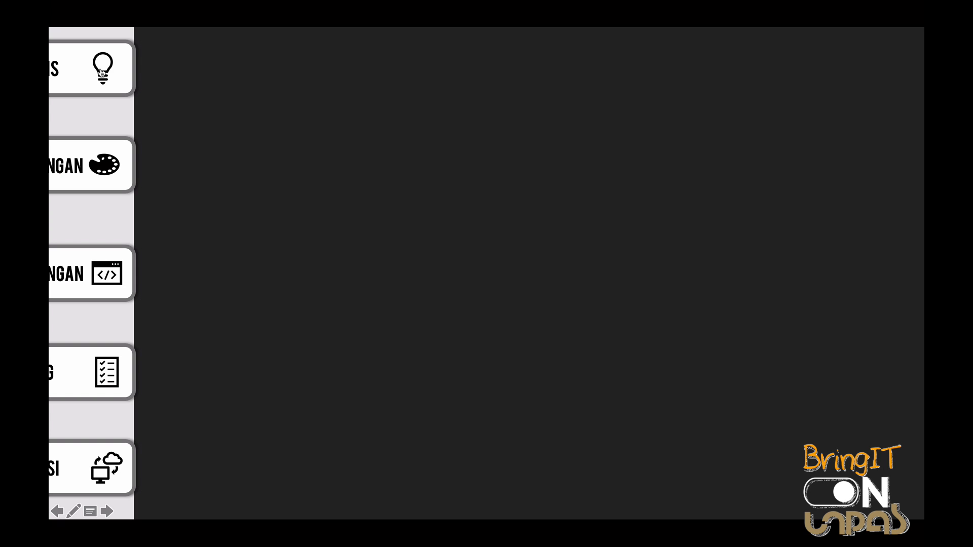
pyautogui.click(109, 170)
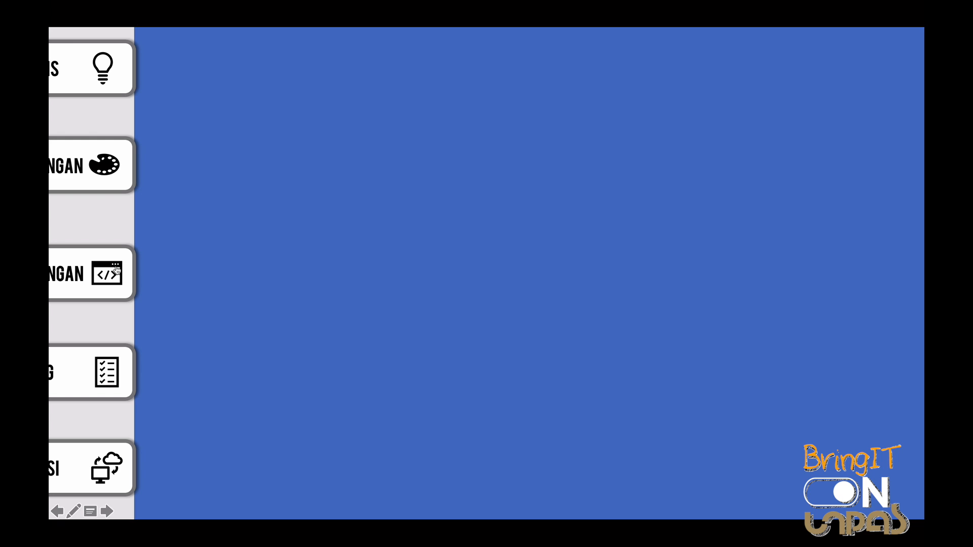
pyautogui.click(116, 270)
pyautogui.click(108, 371)
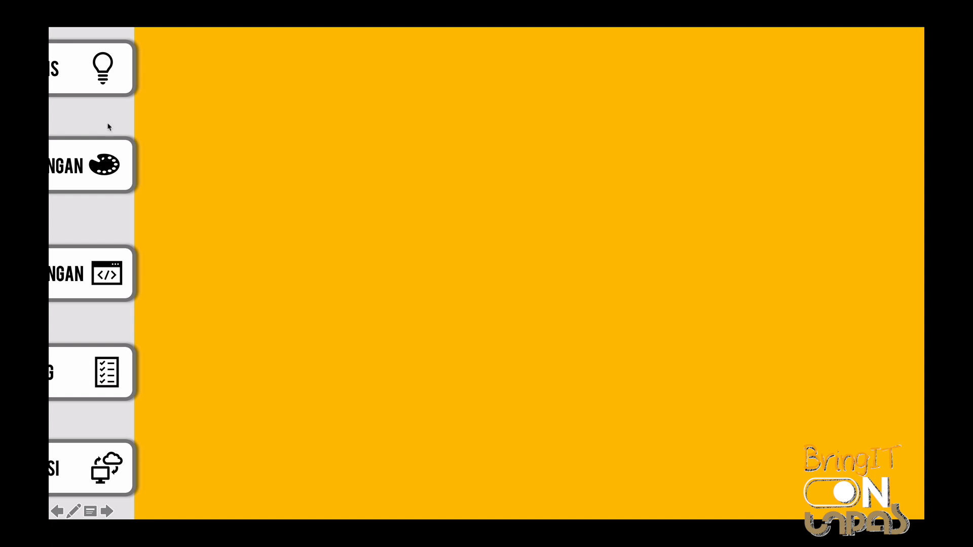
pyautogui.click(106, 75)
pyautogui.click(104, 464)
pyautogui.press('Escape')
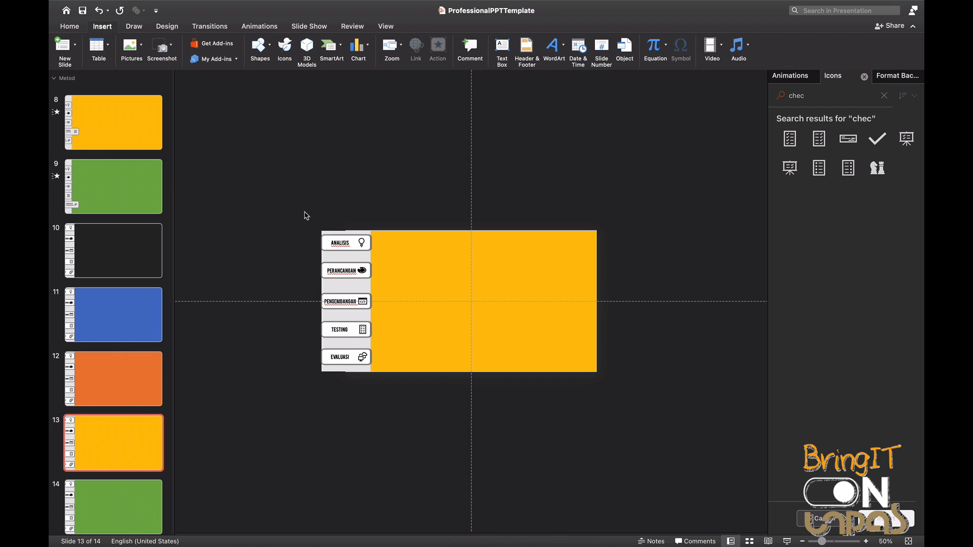
# Step: Undo the pasting of the side bar on slides 11 to 14 and return to slide 10
pyautogui.moveTo(296, 229)
pyautogui.mouseDown()
pyautogui.moveTo(353, 241)
pyautogui.moveTo(297, 232)
pyautogui.moveTo(327, 243)
pyautogui.moveTo(362, 279)
pyautogui.moveTo(299, 241)
pyautogui.moveTo(336, 249)
pyautogui.moveTo(284, 240)
pyautogui.mouseUp()
pyautogui.click(119, 269)
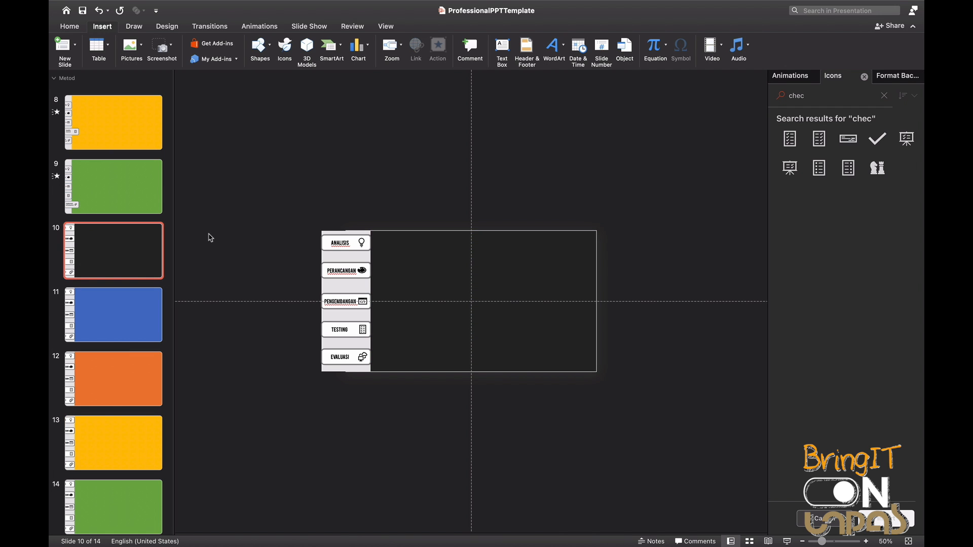
pyautogui.press('End')
pyautogui.press('Up')
pyautogui.press('Up')
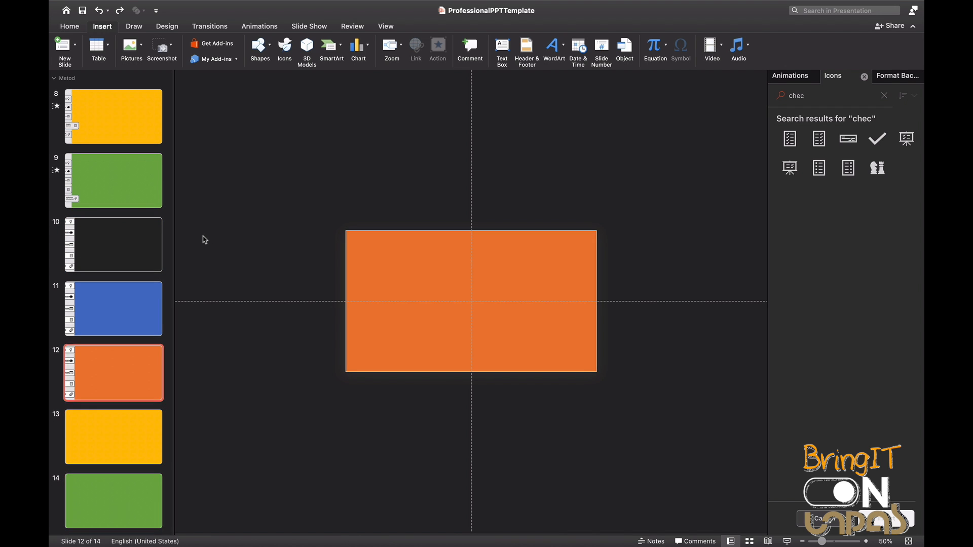
pyautogui.press('Up')
pyautogui.press('Up')
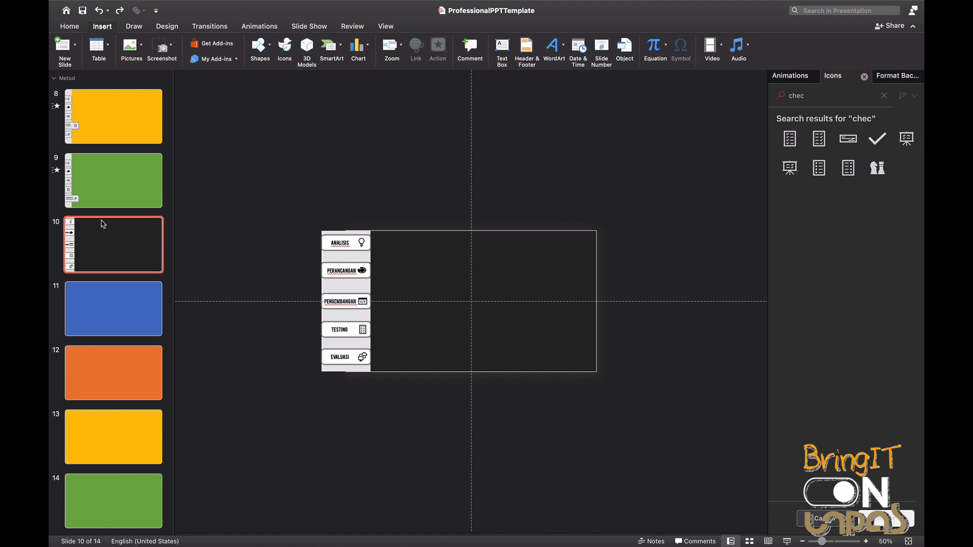
# Step: Relink the cloud and computer icon on the EVALUASI button to slide 14 of this document
pyautogui.click(361, 233)
pyautogui.click(362, 356)
pyautogui.click(416, 48)
pyautogui.click(379, 206)
pyautogui.scroll(-5, 410, 213)
pyautogui.click(415, 231)
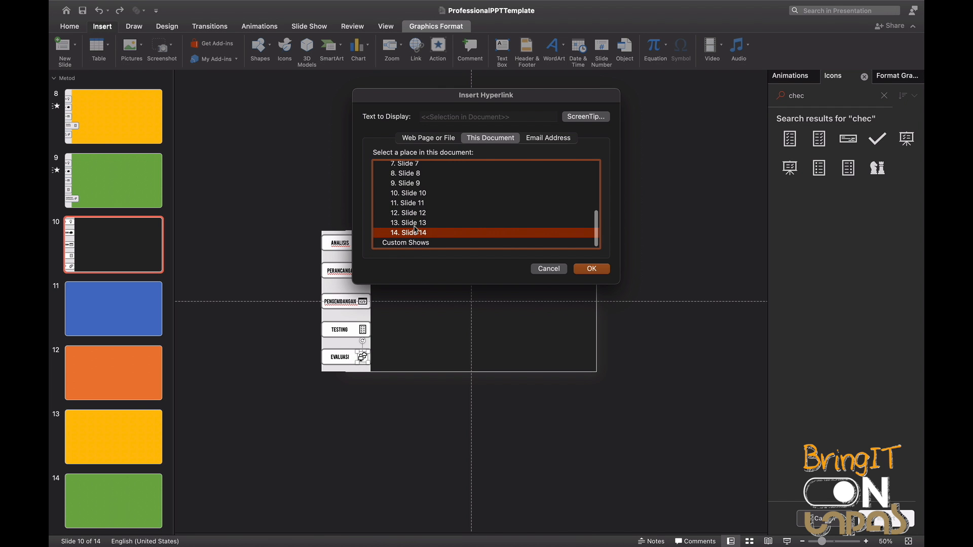
pyautogui.click(590, 269)
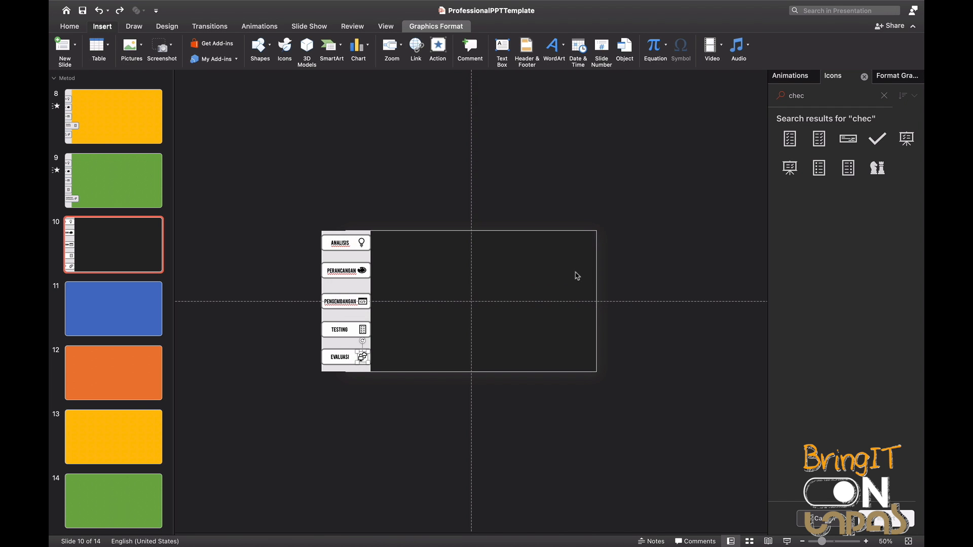
pyautogui.click(417, 57)
pyautogui.click(379, 206)
pyautogui.scroll(-5, 431, 223)
pyautogui.click(424, 224)
pyautogui.click(605, 271)
# Step: Nudge all five buttons with their labels and icons leftward past the edge of slide 10, and check them in the slide show
pyautogui.click(785, 541)
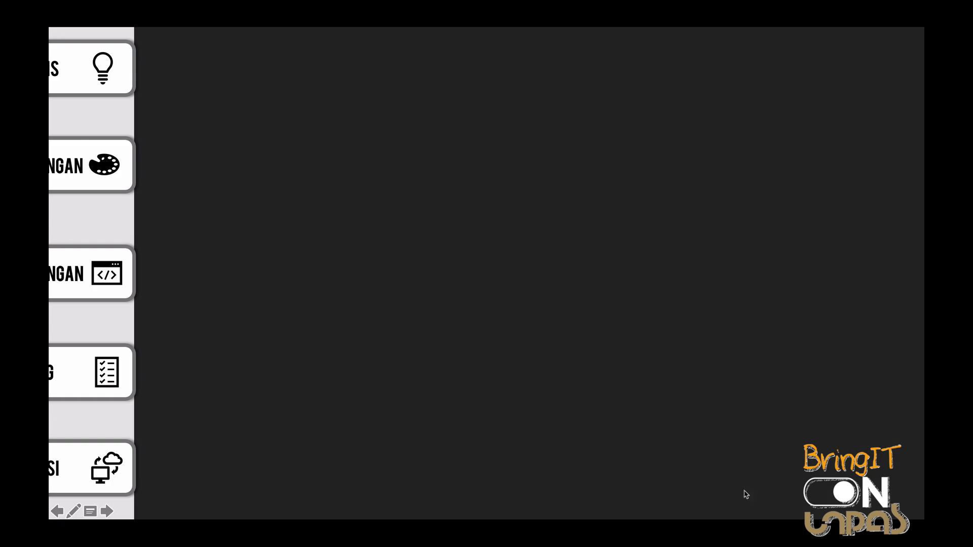
pyautogui.press('Escape')
pyautogui.moveTo(305, 233); pyautogui.dragTo(391, 368)
pyautogui.press('Left')
pyautogui.press('Left')
pyautogui.press('Left')
pyautogui.press('Left')
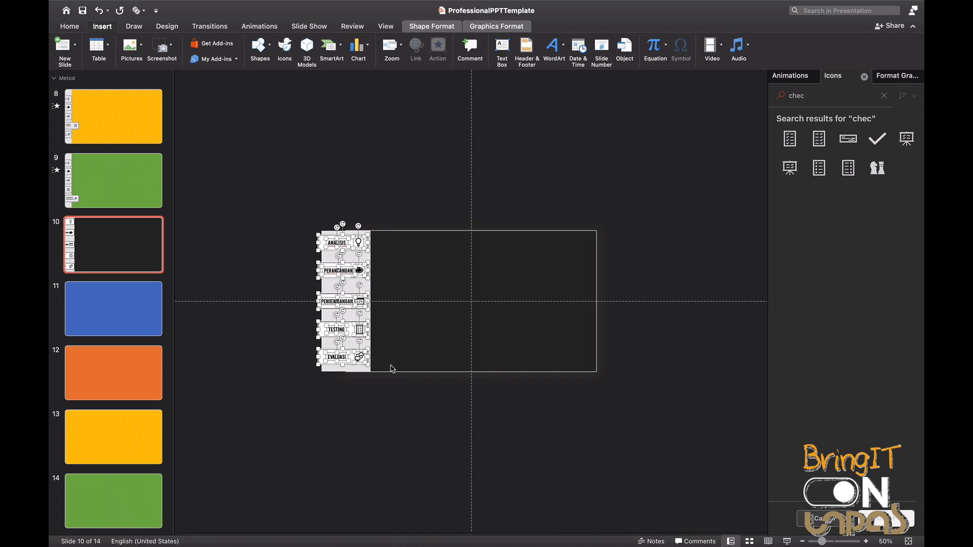
pyautogui.click(787, 541)
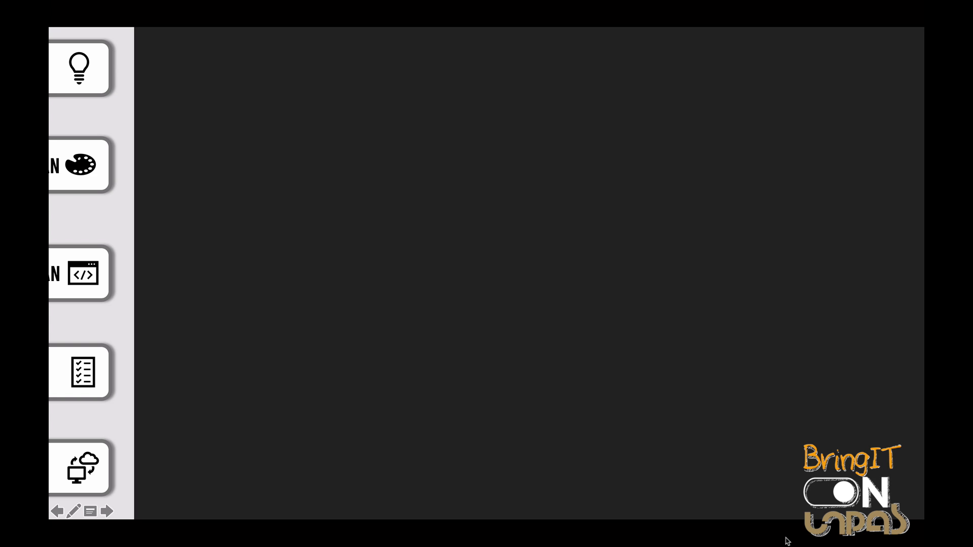
pyautogui.press('Escape')
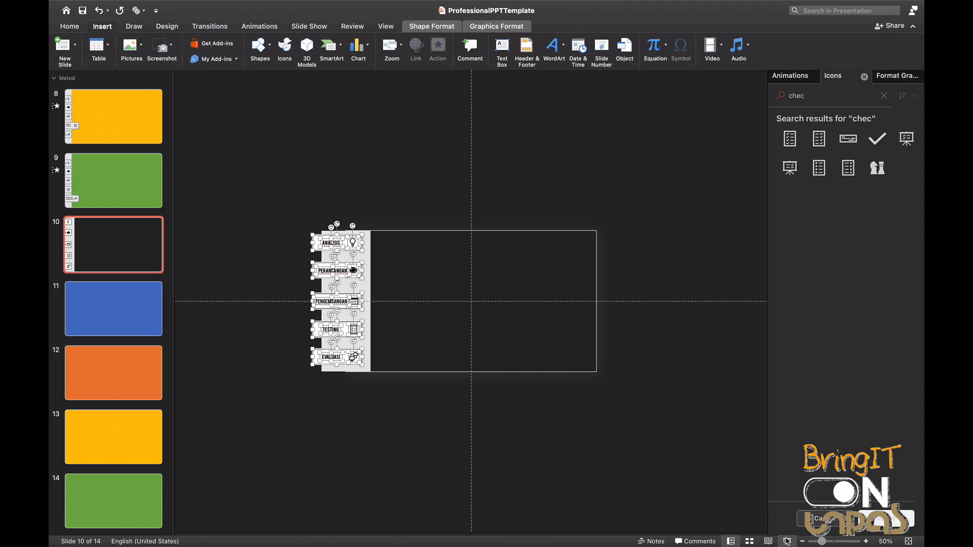
# Step: Shift the five buttons further left until their labels lie off slide 10 and only the icons show in the slide show
pyautogui.click(787, 541)
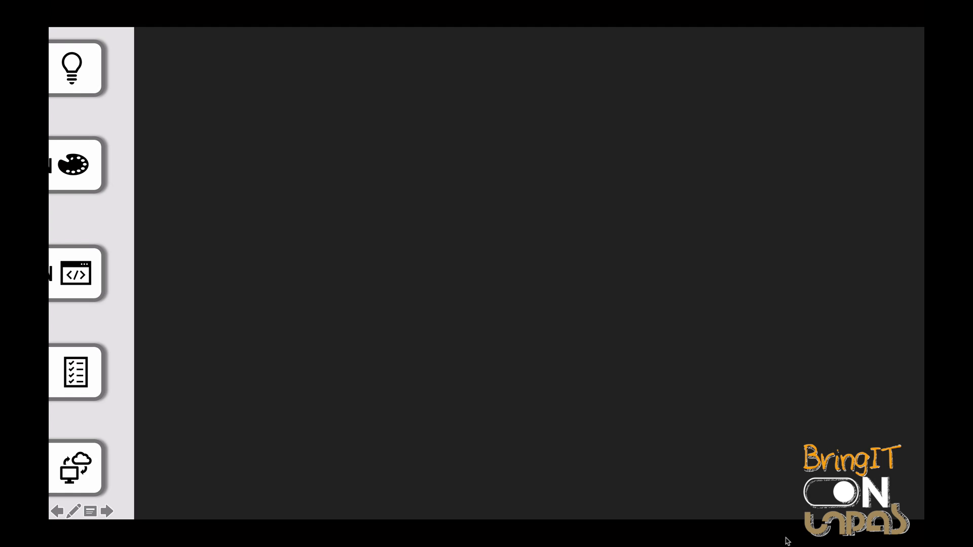
pyautogui.press('Escape')
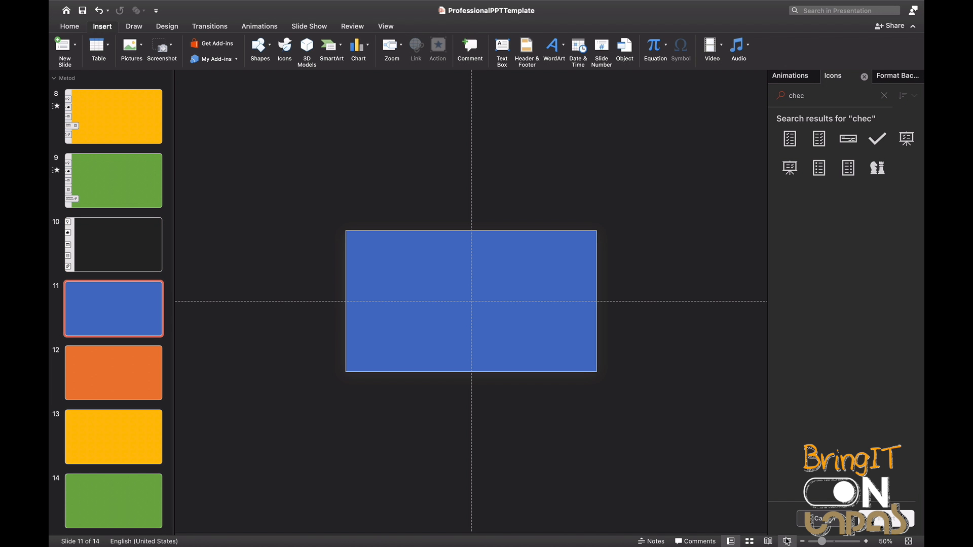
pyautogui.click(140, 268)
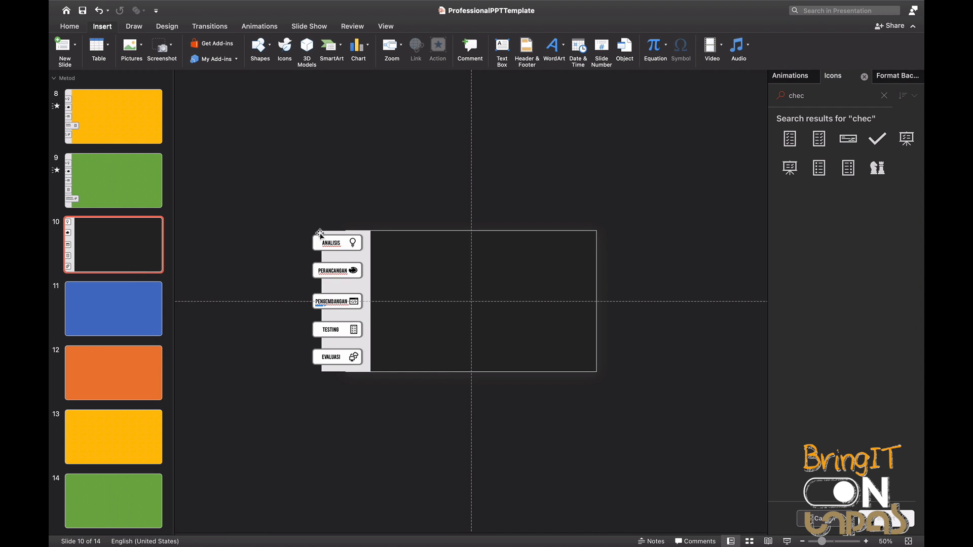
pyautogui.moveTo(306, 236); pyautogui.dragTo(384, 371)
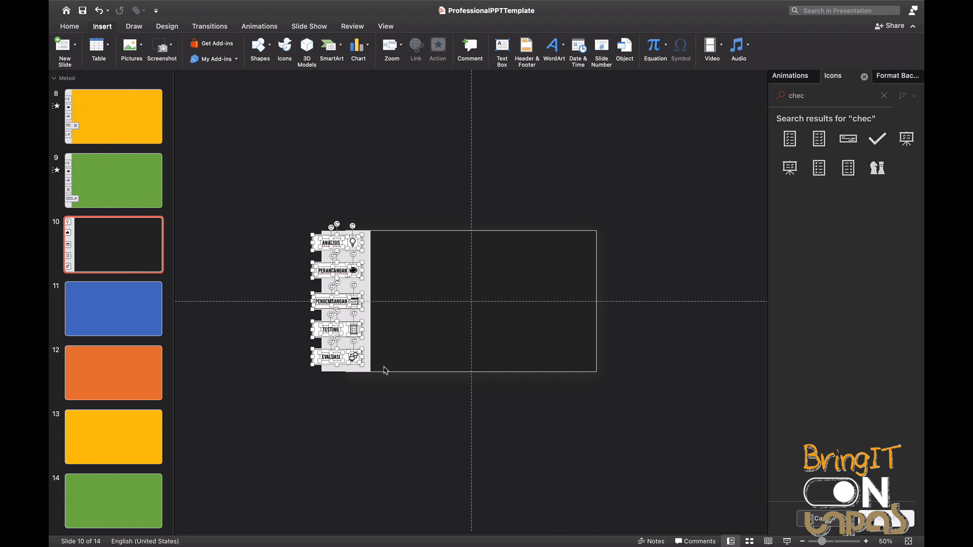
pyautogui.press('Left')
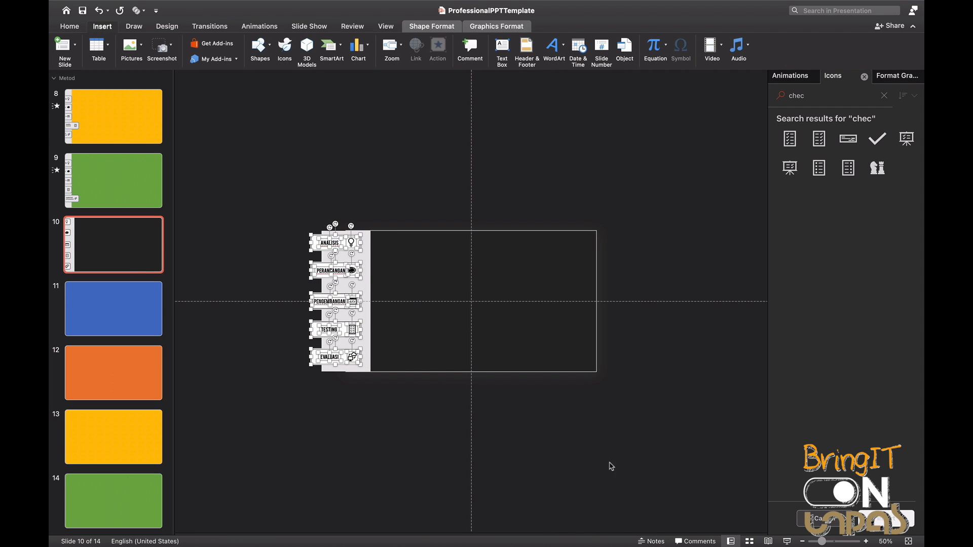
pyautogui.click(785, 541)
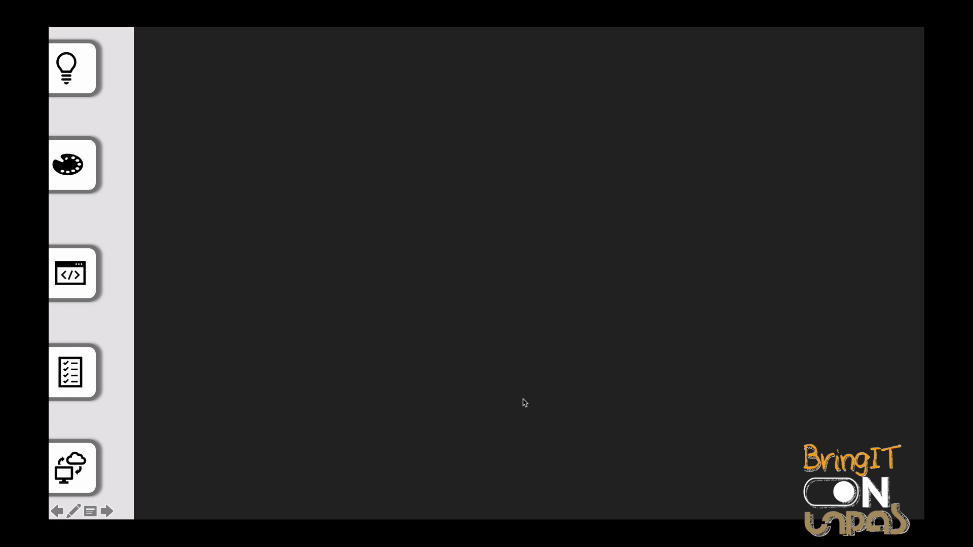
pyautogui.press('Escape')
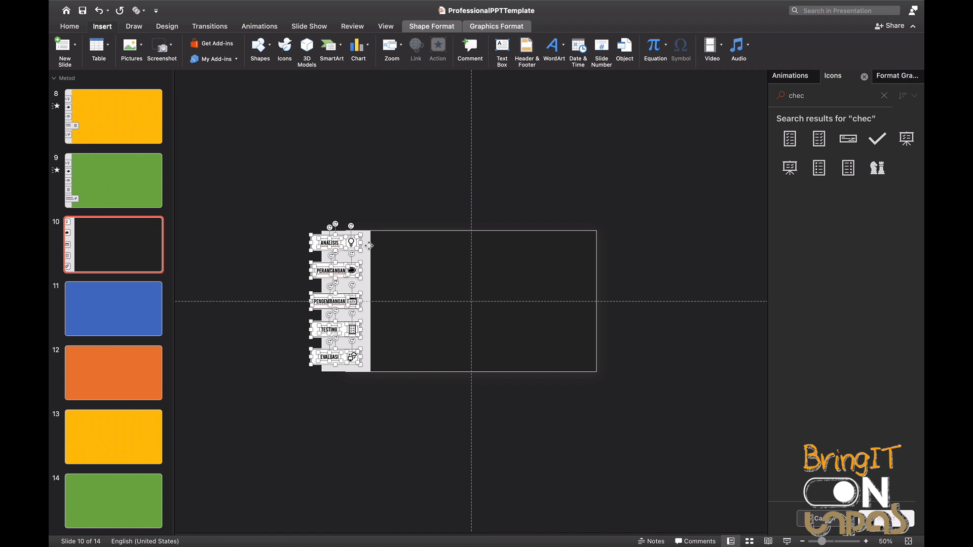
# Step: Narrow the light grey side bar on slide 10 so its right edge lines up with the buttons
pyautogui.click(371, 289)
pyautogui.moveTo(371, 301); pyautogui.dragTo(361, 301)
# Step: Copy the narrowed side bar with all its shifted buttons and icons from slide 10 to slides 11, 12, 13 and 14
pyautogui.moveTo(282, 200); pyautogui.dragTo(405, 421)
pyautogui.click(128, 329)
pyautogui.press('super+v')
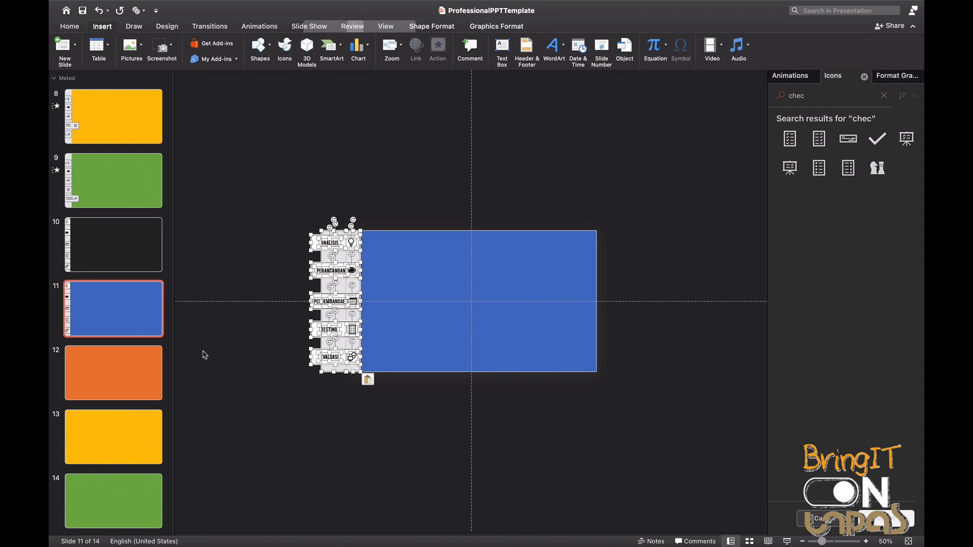
pyautogui.click(141, 373)
pyautogui.press('super+v')
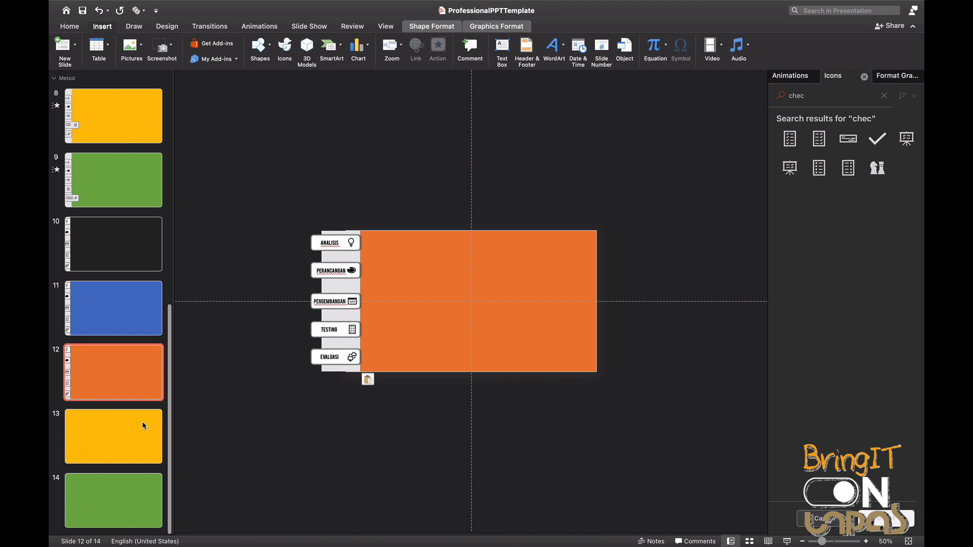
pyautogui.click(141, 421)
pyautogui.press('super+v')
pyautogui.click(134, 508)
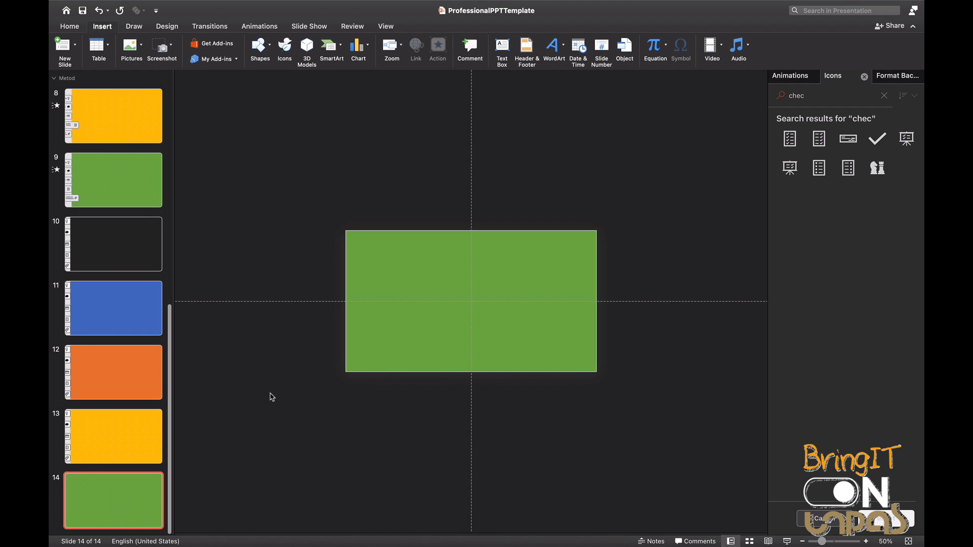
pyautogui.press('super+v')
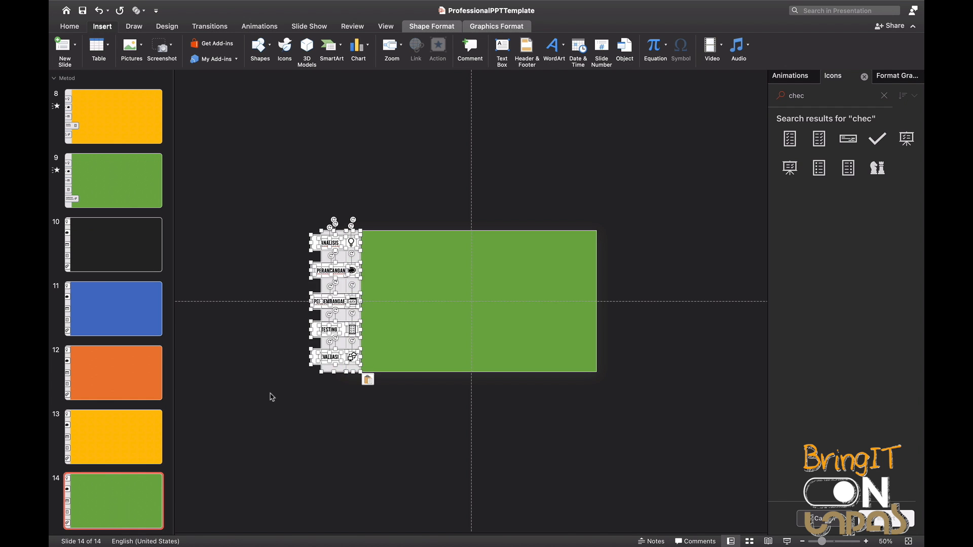
pyautogui.click(271, 397)
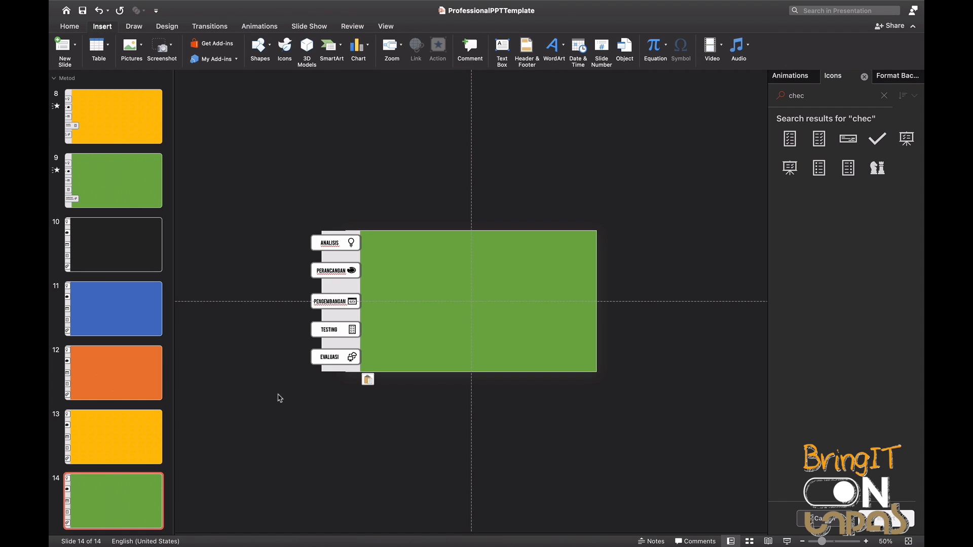
# Step: Apply the Morph transition to slide 10
pyautogui.click(94, 263)
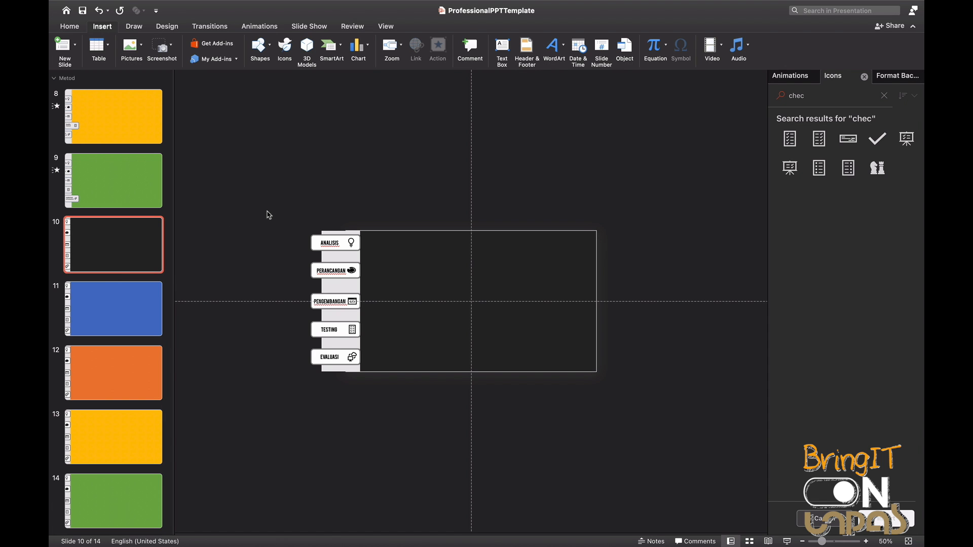
pyautogui.click(200, 27)
pyautogui.click(166, 50)
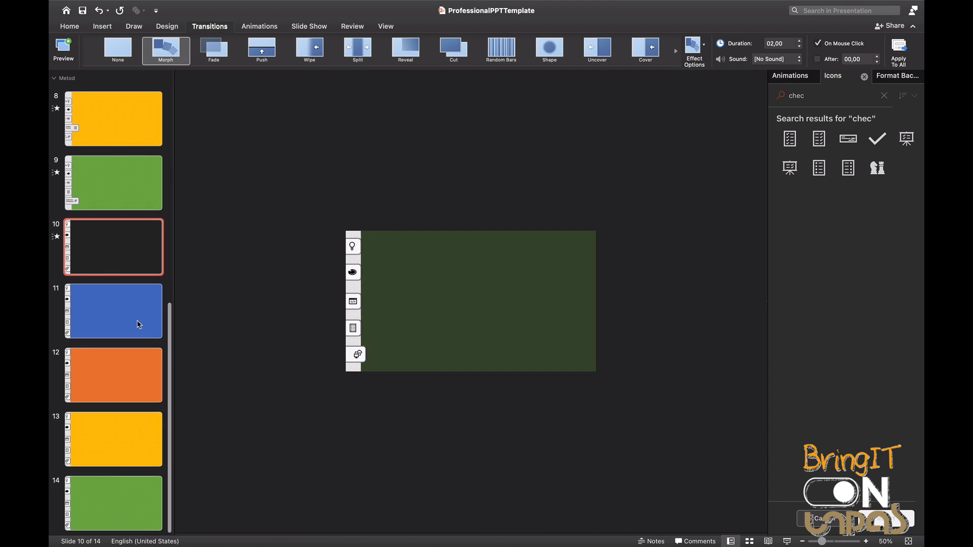
# Step: Apply the Morph transition to slides 11, 12, 13 and 14
pyautogui.scroll(1, 128, 334)
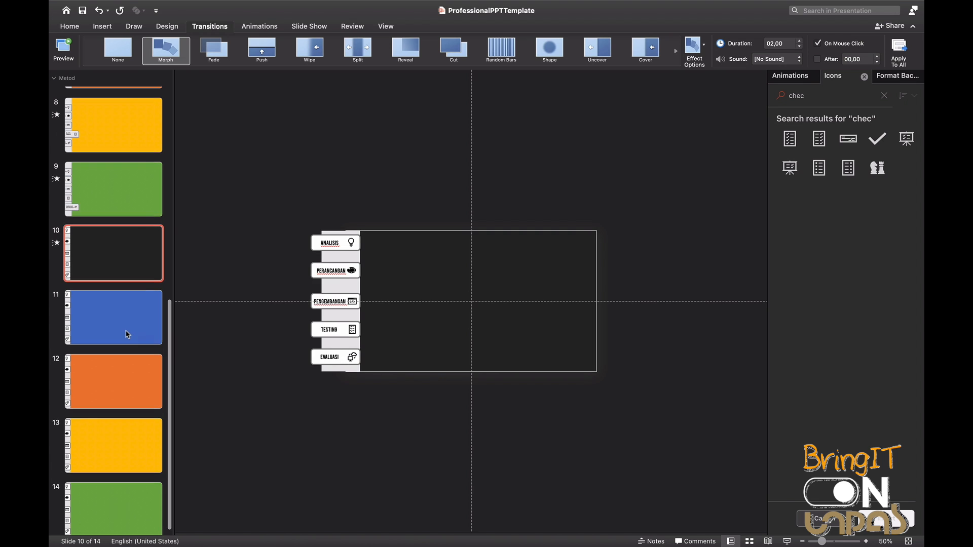
pyautogui.click(127, 334)
pyautogui.scroll(-1, 127, 333)
pyautogui.click(177, 60)
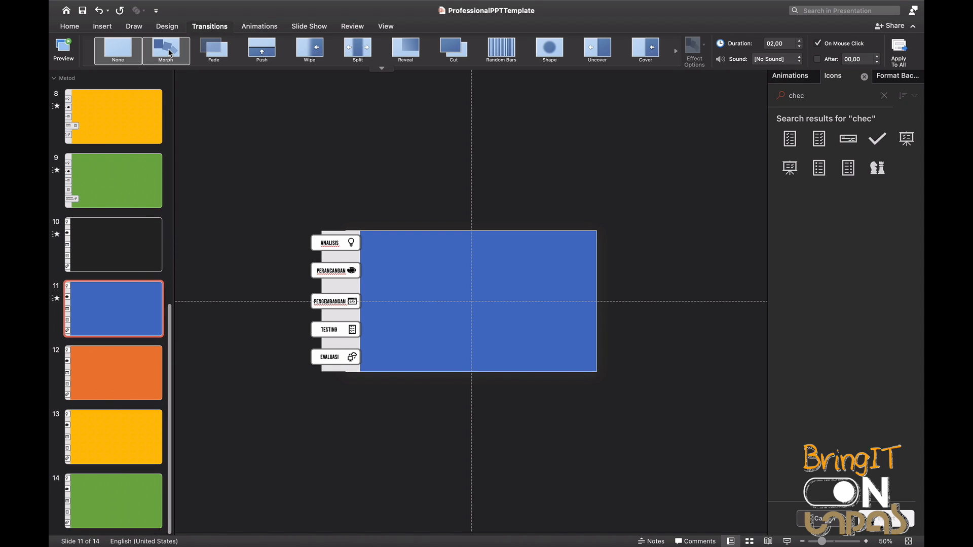
pyautogui.click(101, 387)
pyautogui.click(166, 49)
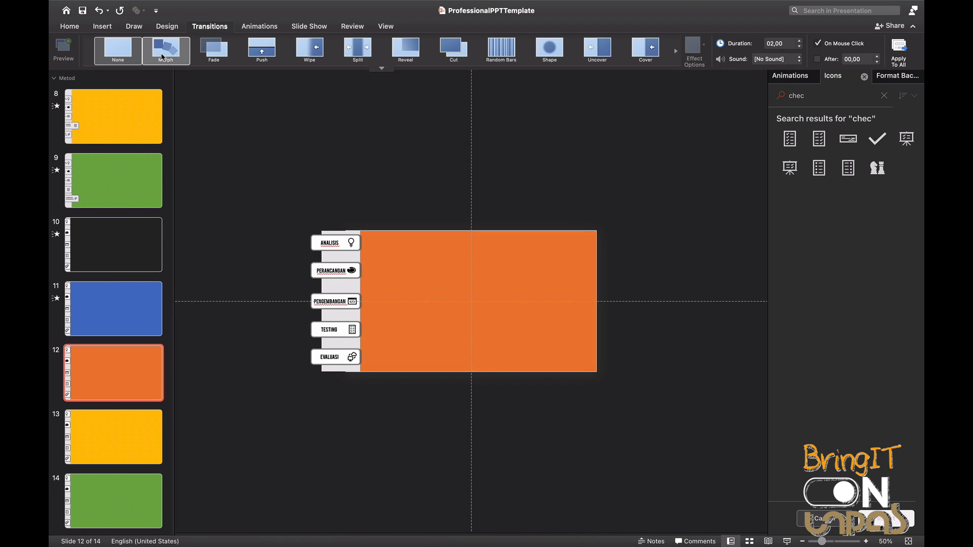
pyautogui.click(97, 449)
pyautogui.click(166, 51)
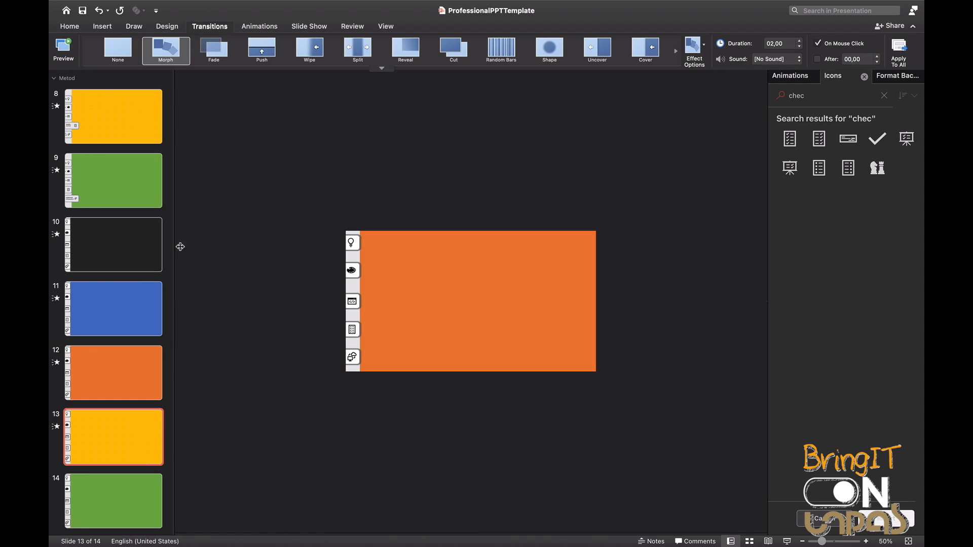
pyautogui.click(129, 502)
pyautogui.click(165, 56)
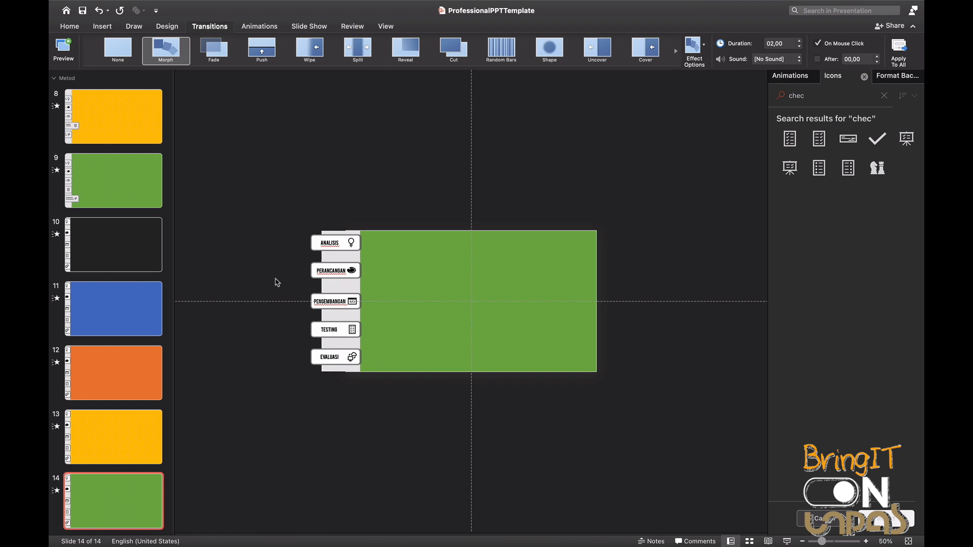
# Step: On slide 10, shift the Analisis button with its label and icon right until the label lies on the slide
pyautogui.click(119, 267)
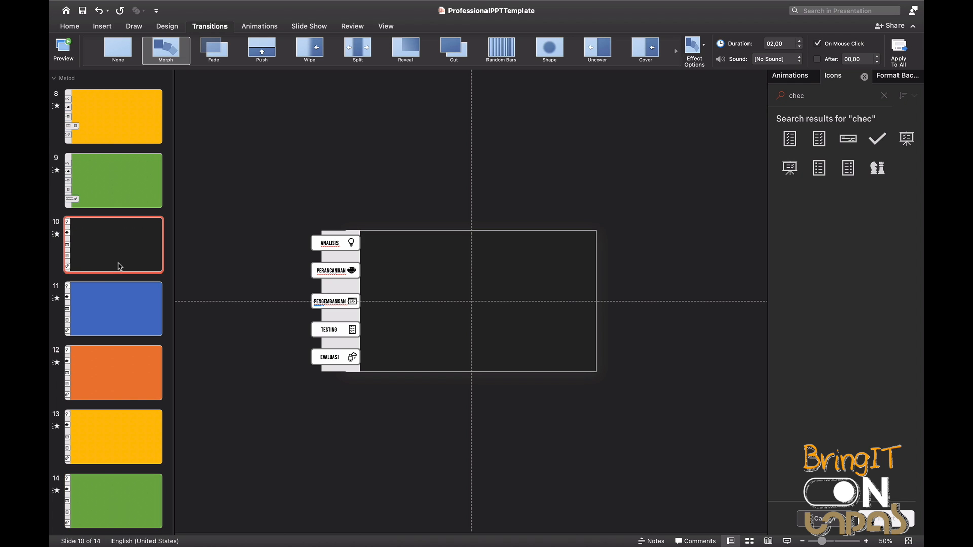
pyautogui.click(833, 541)
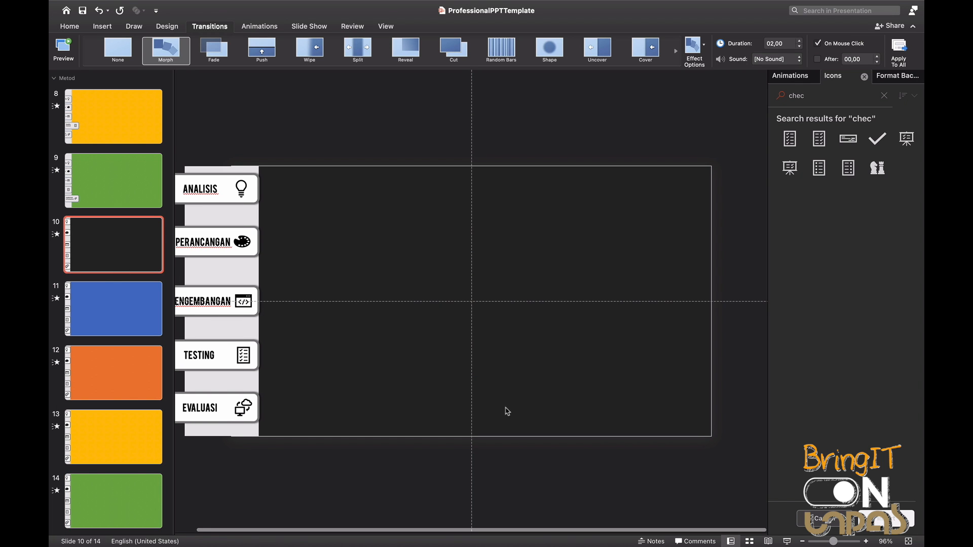
pyautogui.hscroll(-4, 630, 464)
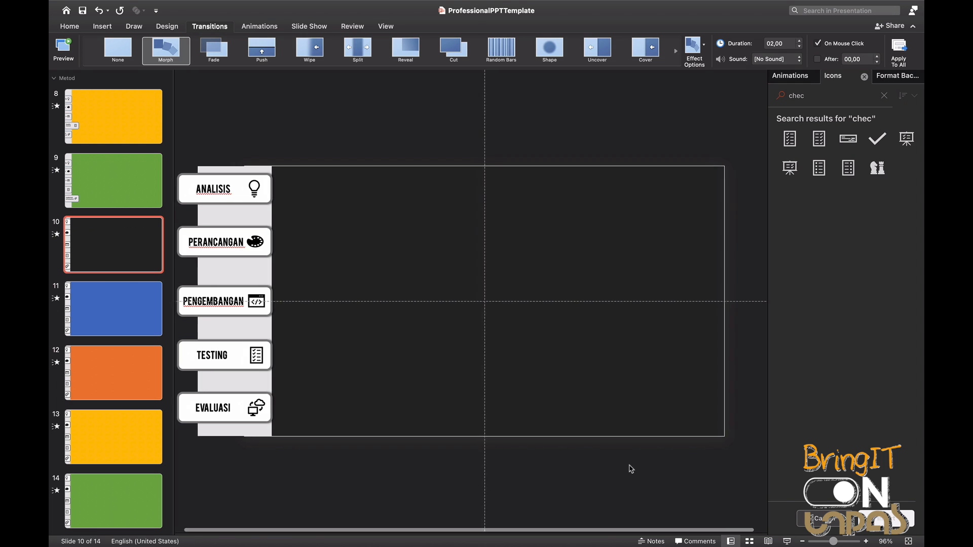
pyautogui.moveTo(176, 172); pyautogui.dragTo(330, 217)
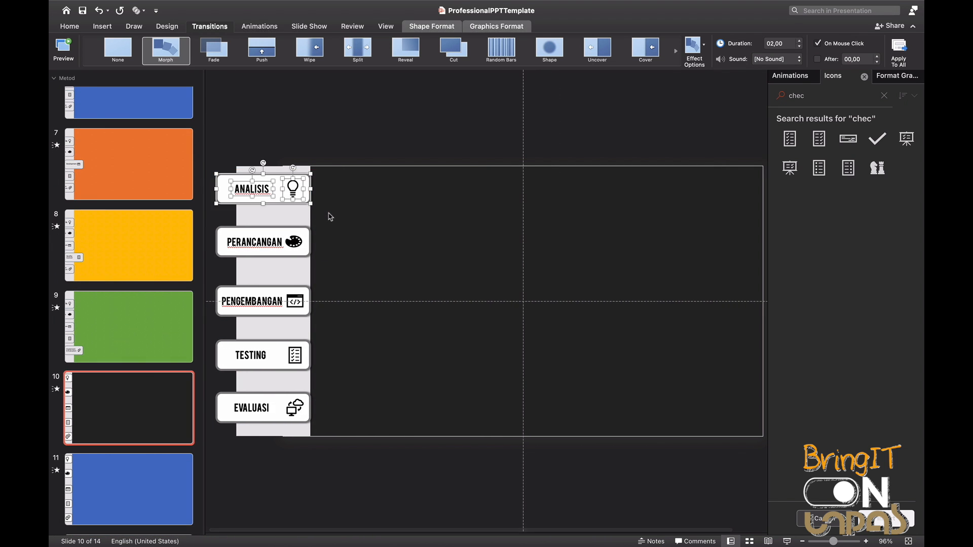
pyautogui.press('Right')
pyautogui.press('Right')
pyautogui.press('Right')
pyautogui.press('Right')
pyautogui.press('Right')
pyautogui.press('Right')
pyautogui.press('Right')
pyautogui.press('Right')
pyautogui.press('Right')
pyautogui.press('Right')
pyautogui.press('Right')
pyautogui.press('Right')
pyautogui.press('Right')
pyautogui.press('Right')
pyautogui.press('Right')
pyautogui.press('Right')
pyautogui.press('Right')
pyautogui.press('Right')
pyautogui.press('Right')
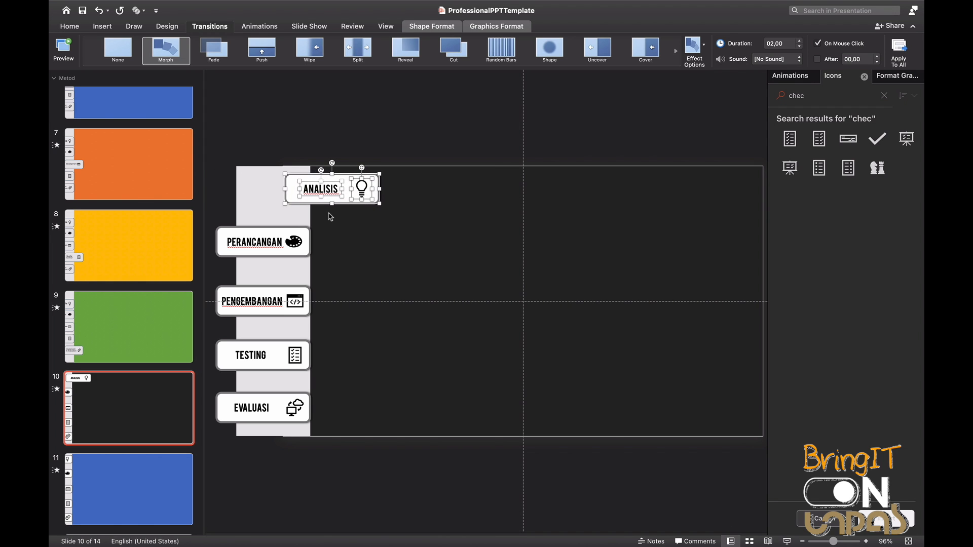
pyautogui.press('Left')
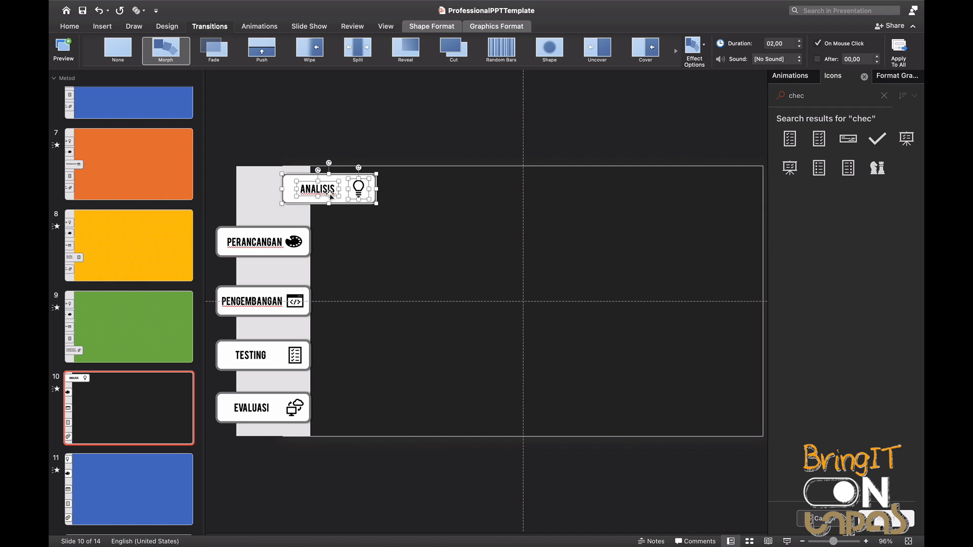
pyautogui.moveTo(301, 175); pyautogui.dragTo(300, 175)
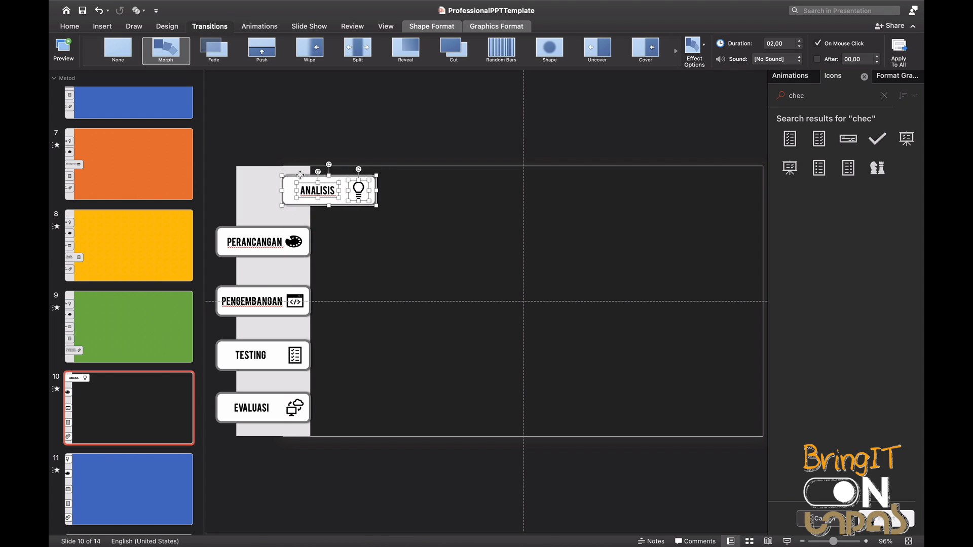
# Step: Fill the Analisis button on slide 10 with the standard purple color
pyautogui.click(341, 179)
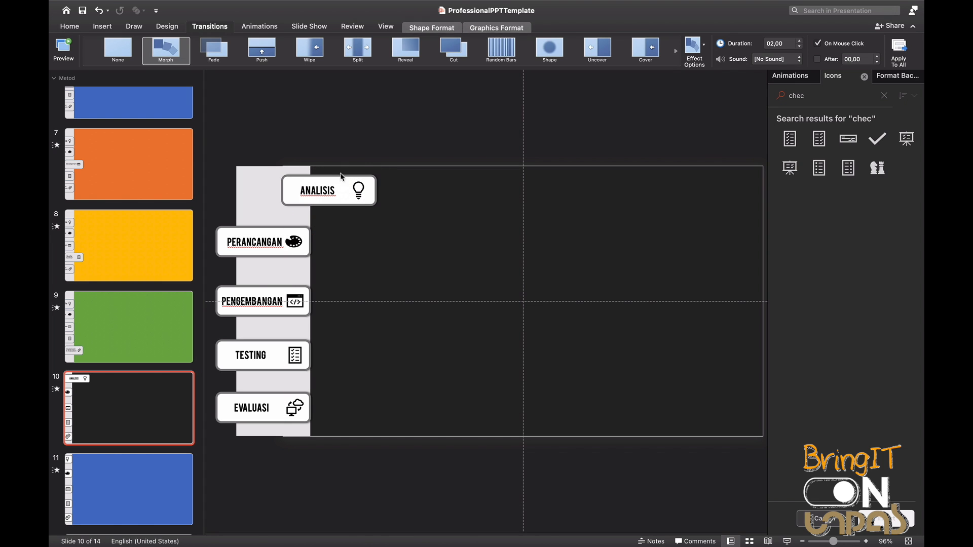
pyautogui.click(887, 77)
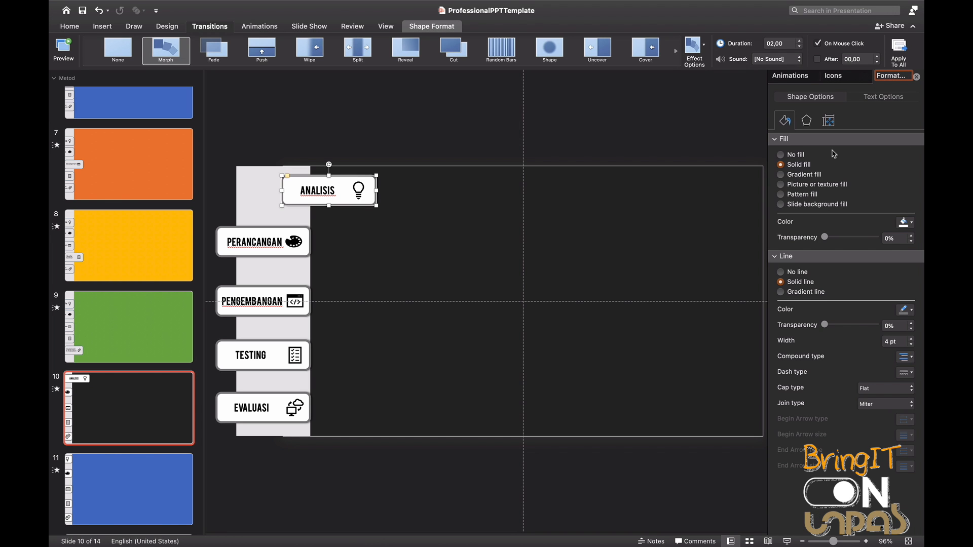
pyautogui.click(910, 222)
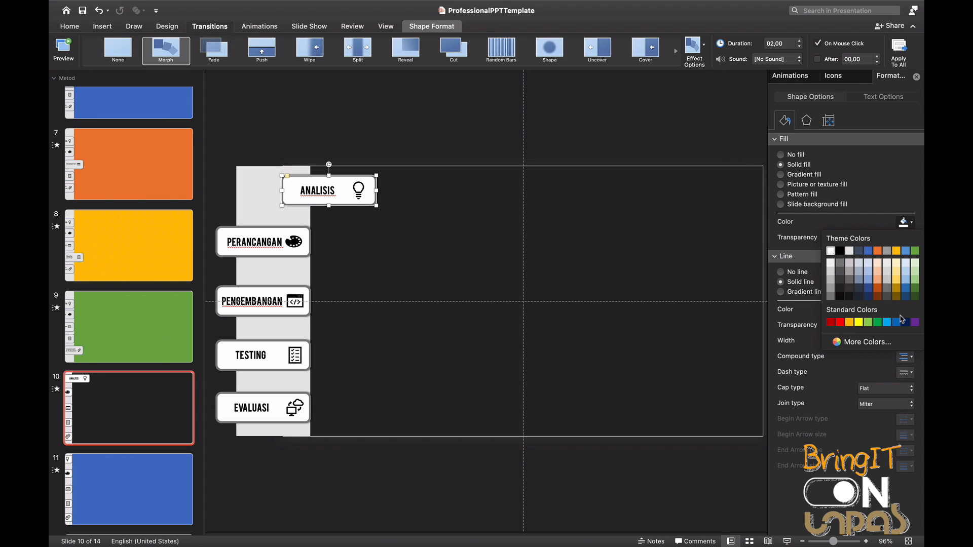
pyautogui.click(915, 322)
pyautogui.click(458, 147)
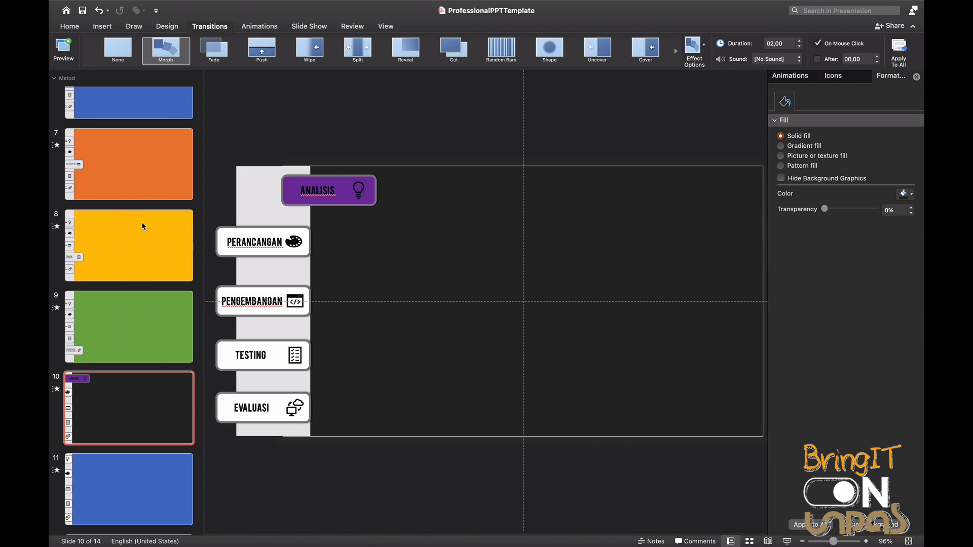
# Step: On slide 11, shift the Perancangan button with its label and icon right until it protrudes from the side bar
pyautogui.scroll(4, 144, 223)
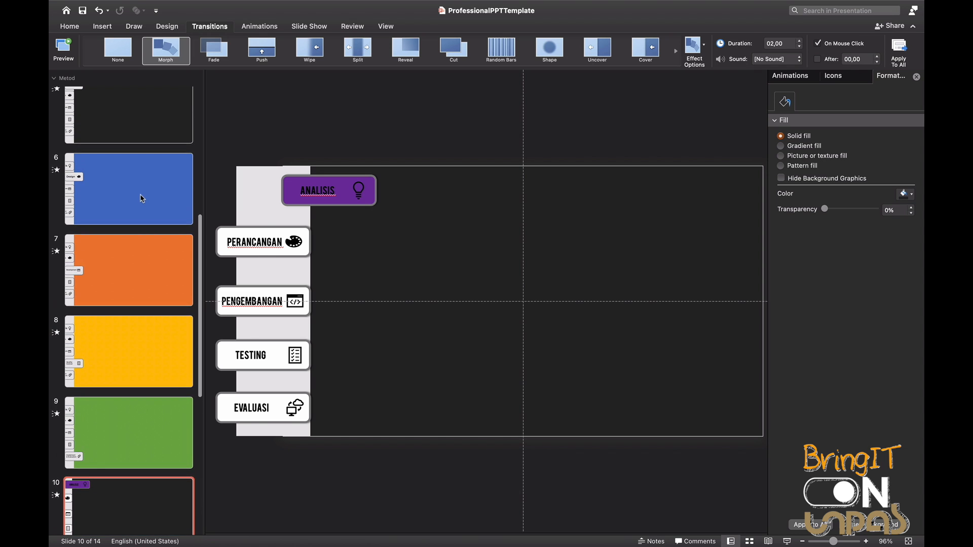
pyautogui.click(142, 198)
pyautogui.scroll(-5, 131, 256)
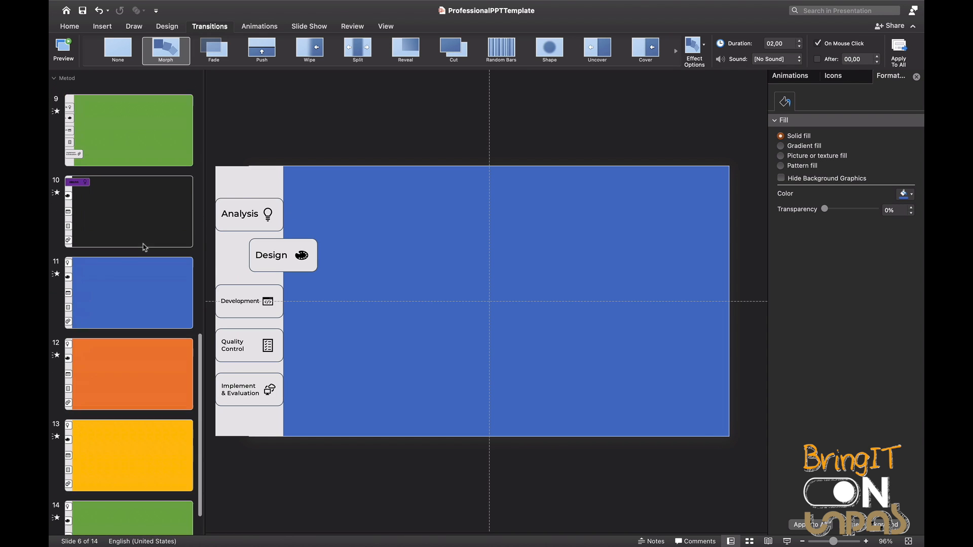
pyautogui.click(126, 274)
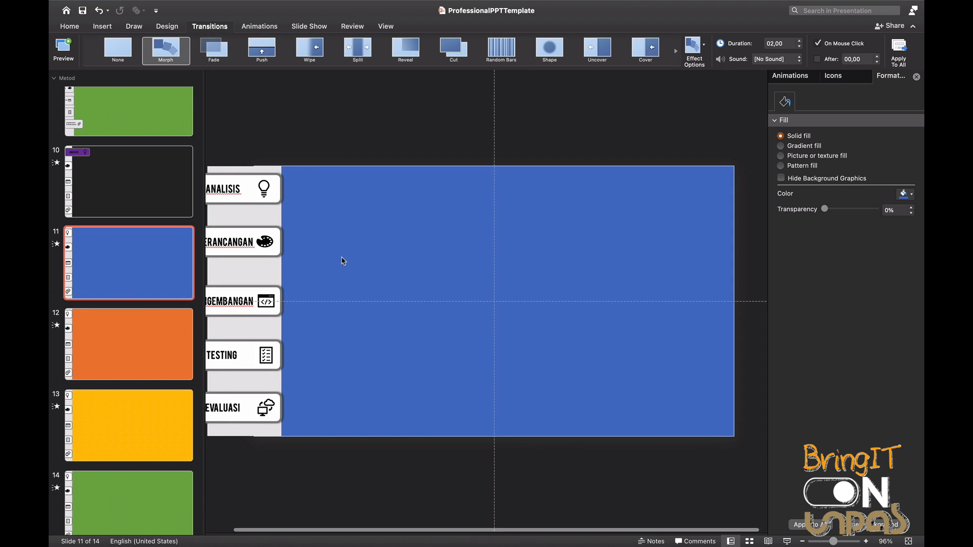
pyautogui.hscroll(-1, 343, 260)
pyautogui.moveTo(213, 223); pyautogui.dragTo(355, 284)
pyautogui.moveTo(279, 230); pyautogui.dragTo(347, 230)
# Step: Fill the Perancangan button on slide 11 with the standard purple color
pyautogui.click(376, 141)
pyautogui.click(350, 231)
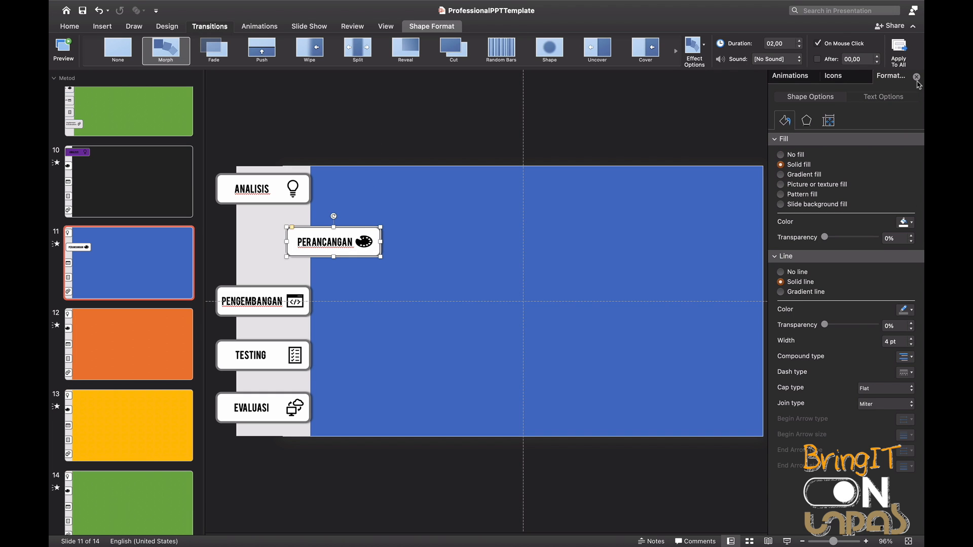
pyautogui.click(912, 223)
pyautogui.click(914, 326)
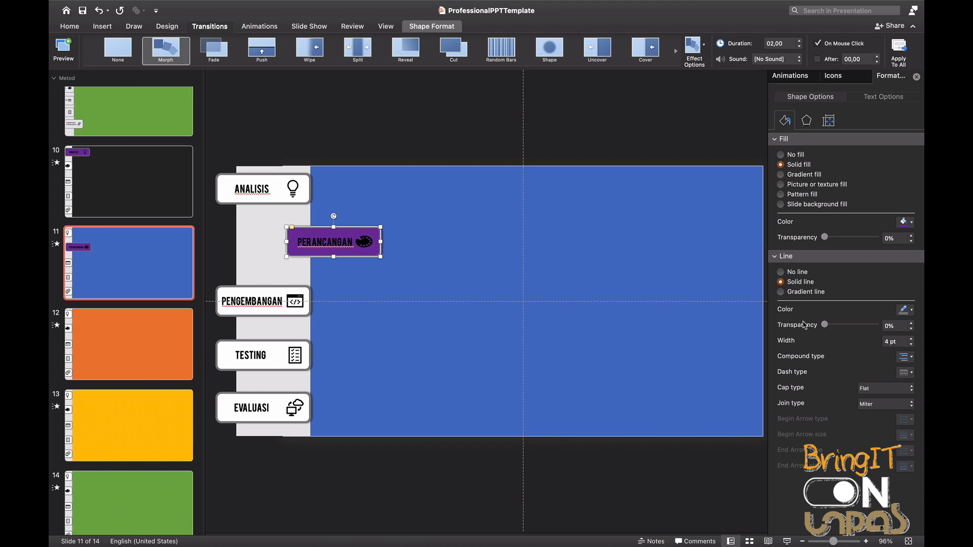
pyautogui.click(364, 469)
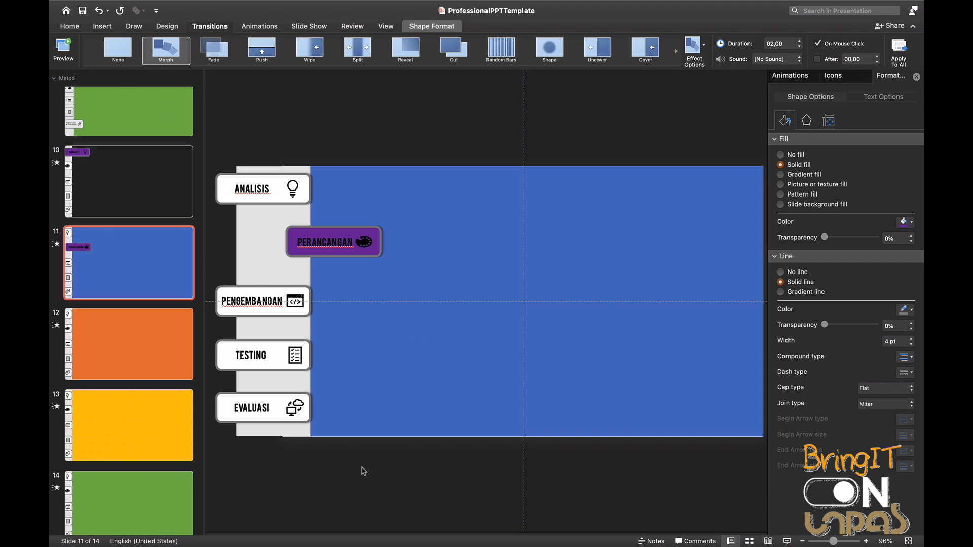
# Step: On slide 12, shift the Pengembangan button with its label and icon right past the side bar and fill it with standard purple
pyautogui.click(114, 380)
pyautogui.moveTo(231, 283); pyautogui.dragTo(363, 330)
pyautogui.moveTo(279, 286); pyautogui.dragTo(337, 288)
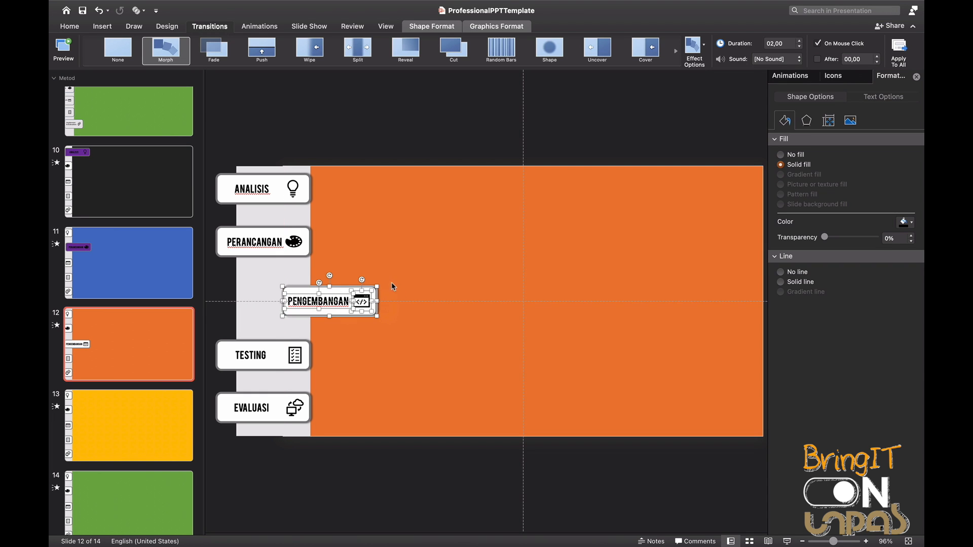
pyautogui.click(352, 467)
pyautogui.click(348, 286)
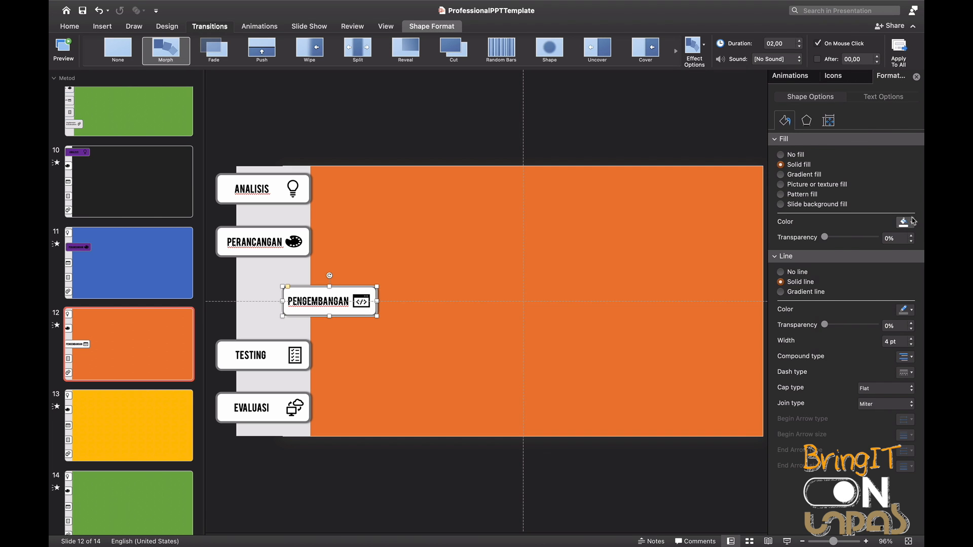
pyautogui.click(906, 222)
pyautogui.click(915, 323)
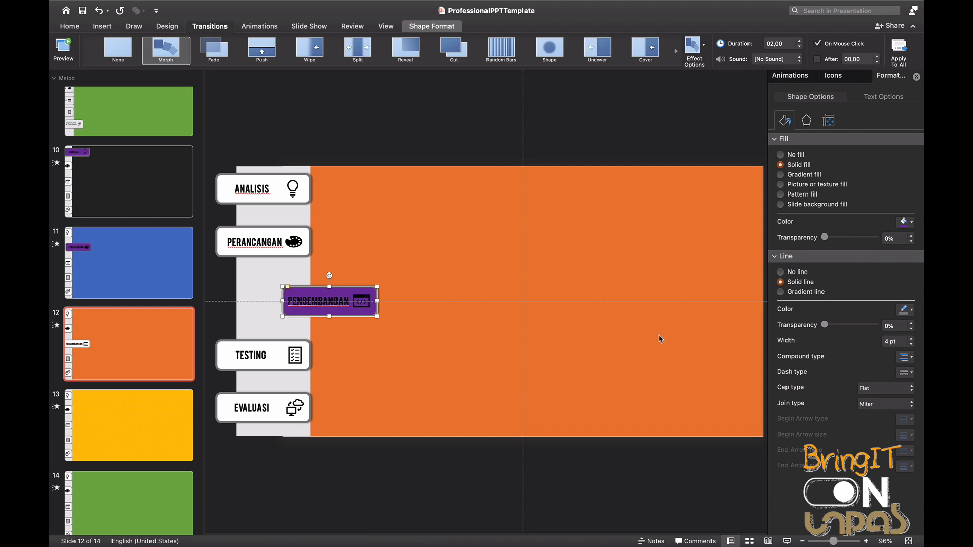
# Step: On slide 13, shift the Testing button with its label and icon right past the side bar and fill it with standard purple
pyautogui.click(175, 418)
pyautogui.moveTo(209, 334); pyautogui.dragTo(348, 382)
pyautogui.moveTo(275, 343); pyautogui.dragTo(342, 343)
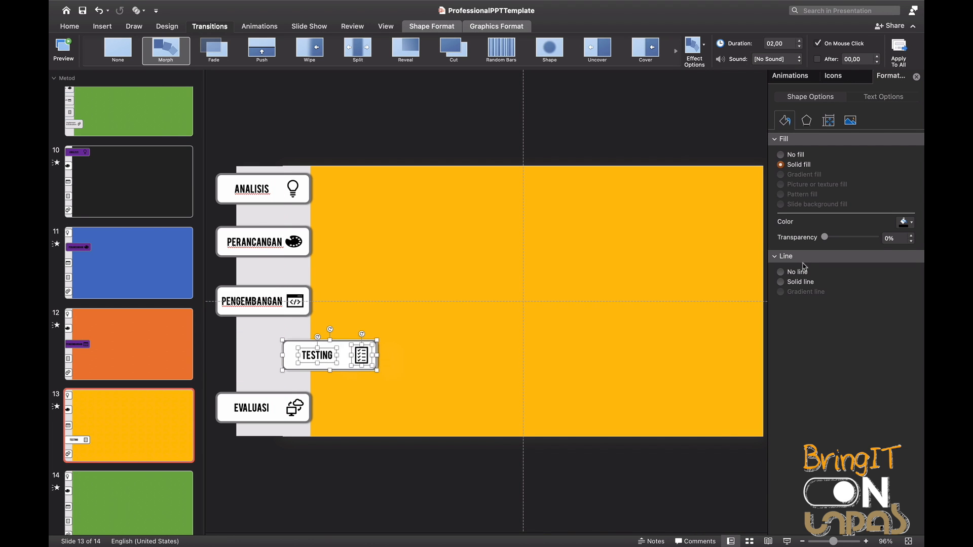
pyautogui.click(461, 470)
pyautogui.click(338, 364)
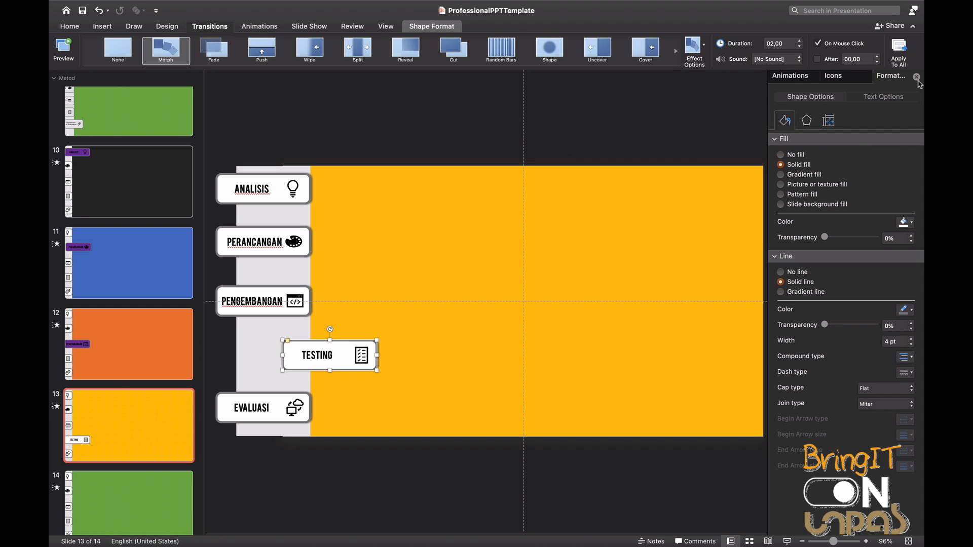
pyautogui.click(909, 222)
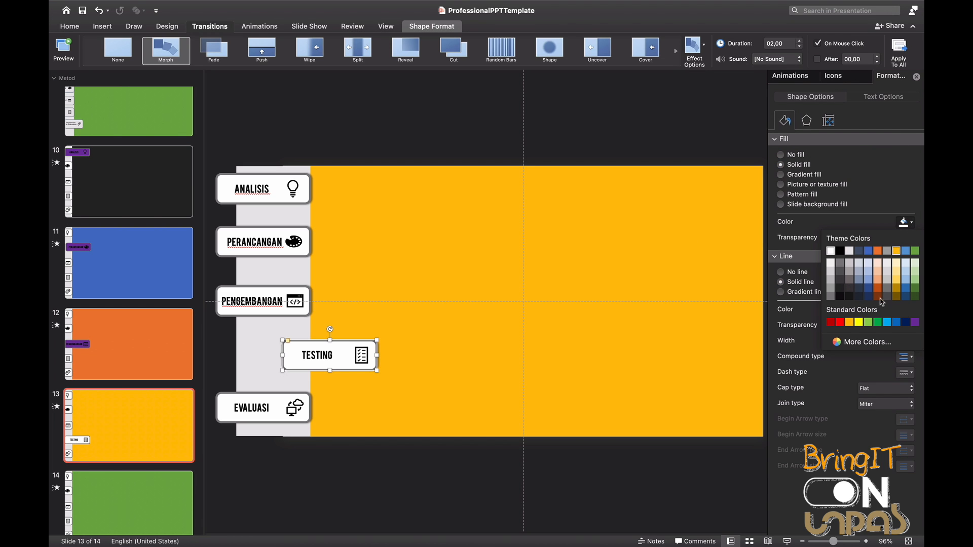
pyautogui.click(914, 323)
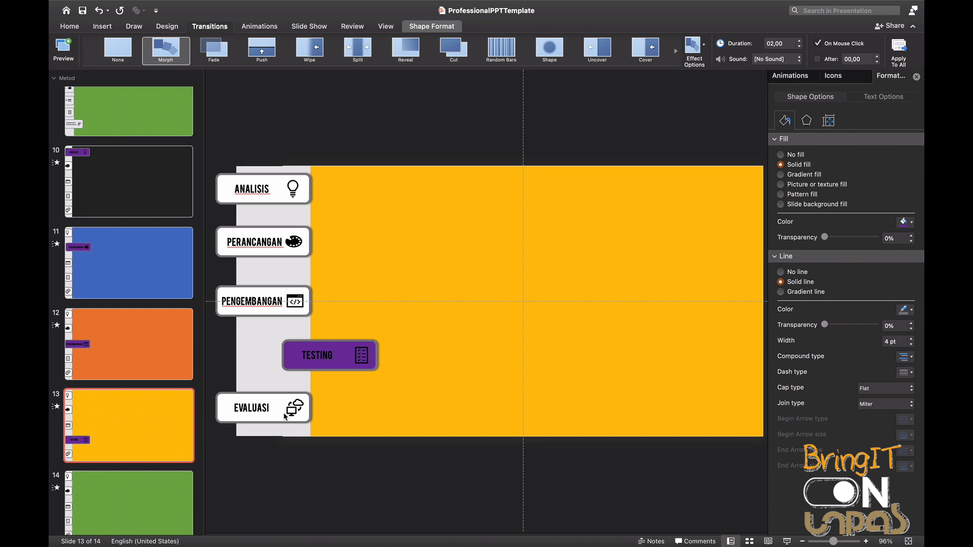
# Step: On slide 14, shift the Evaluasi button with its label and icon right past the side bar and fill it with standard purple
pyautogui.press('pagedown')
pyautogui.moveTo(212, 392); pyautogui.dragTo(349, 439)
pyautogui.moveTo(278, 396); pyautogui.dragTo(344, 395)
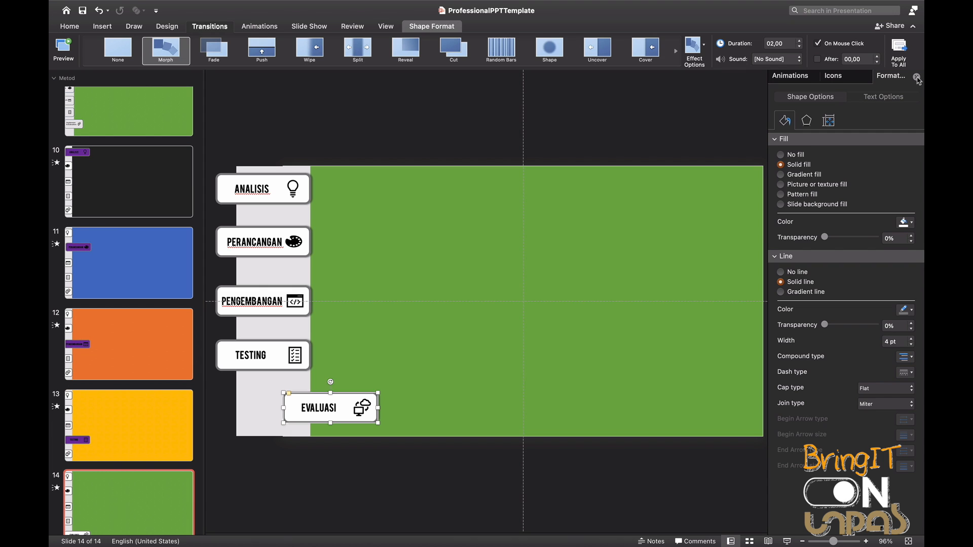
pyautogui.click(906, 222)
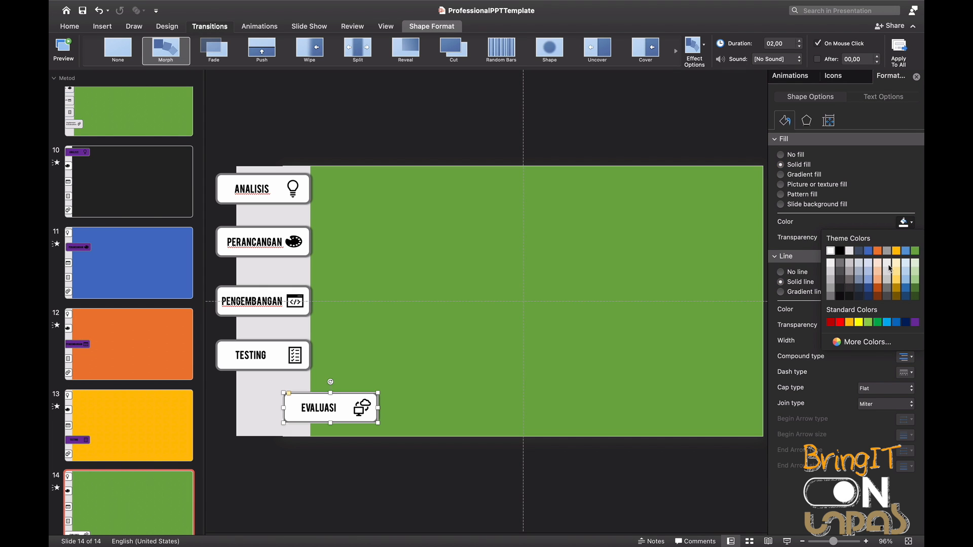
pyautogui.click(915, 322)
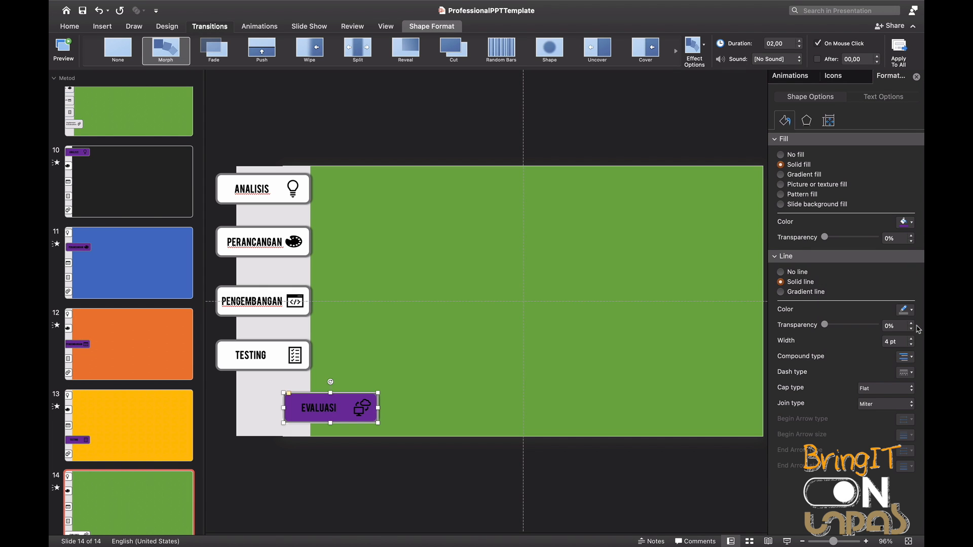
# Step: Play the slide show from slide 10 through slide 14 to check the Morph transitions, and exit it
pyautogui.click(106, 191)
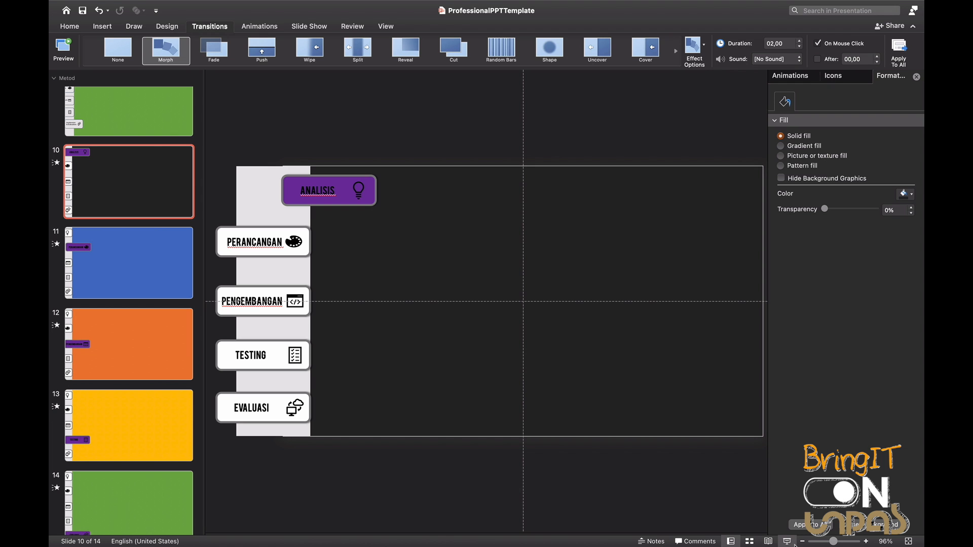
pyautogui.click(792, 543)
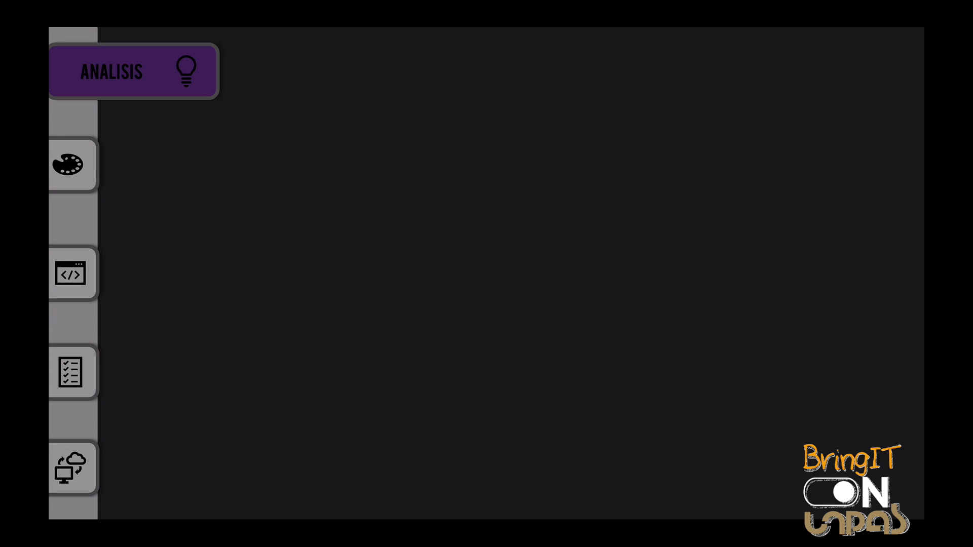
pyautogui.click(715, 498)
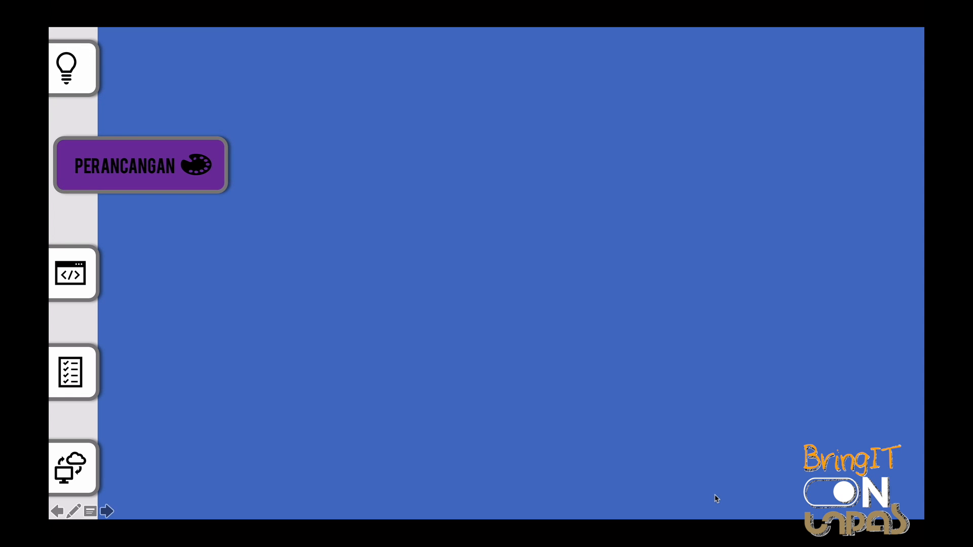
pyautogui.press('Right')
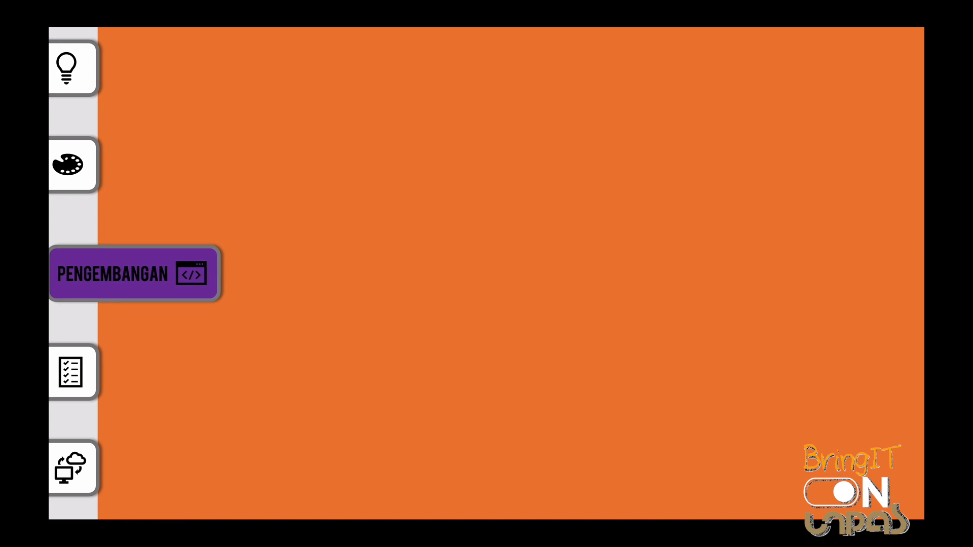
pyautogui.press('Right')
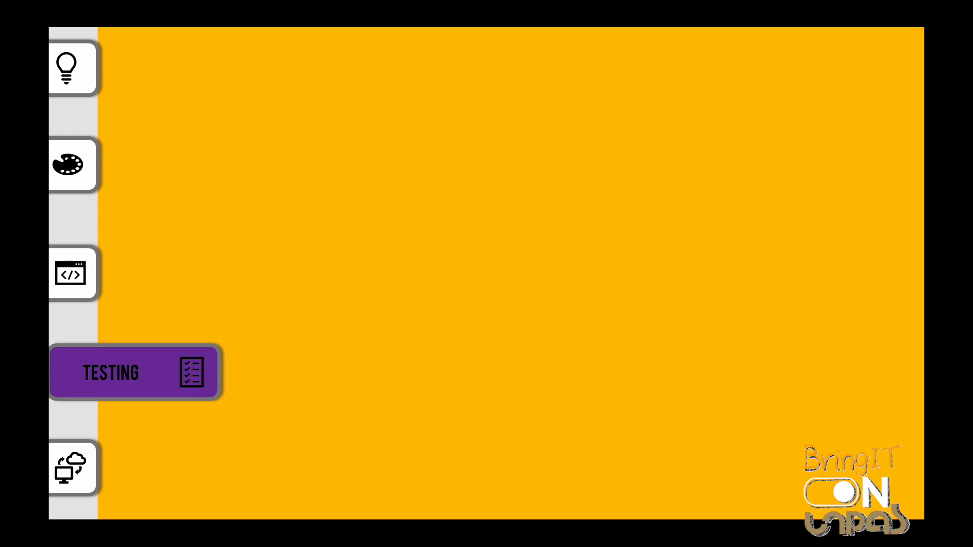
pyautogui.press('Right')
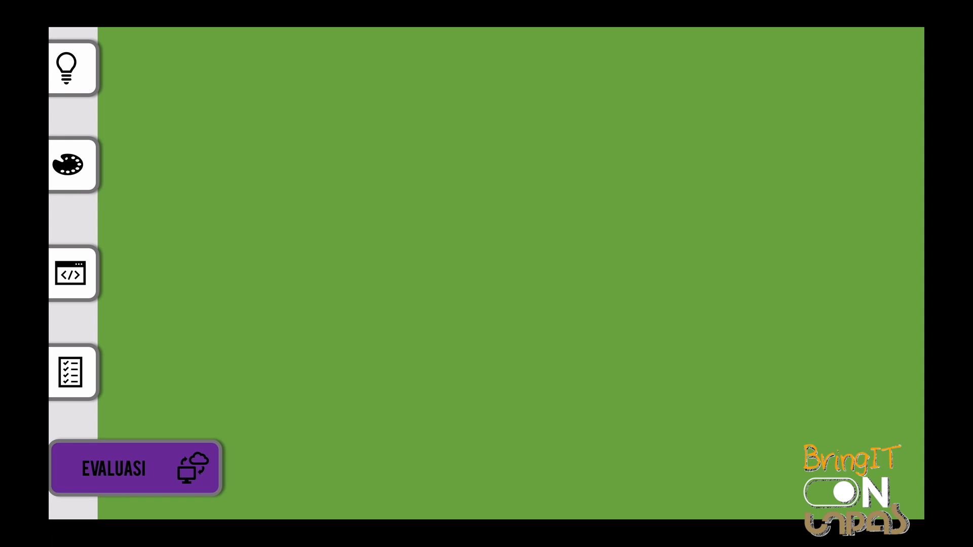
pyautogui.press('Escape')
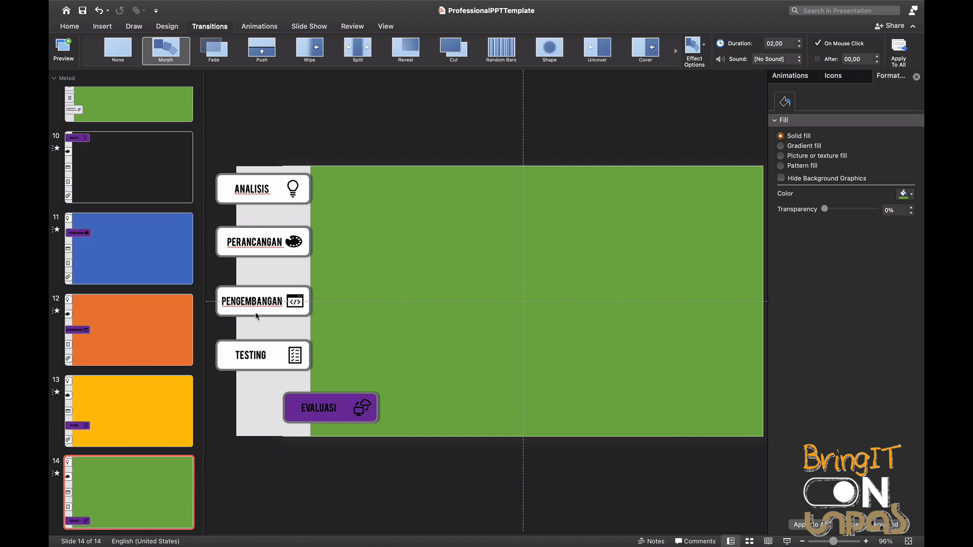
# Step: On slide 10, duplicate the Analisis light bulb icon, enlarge the copy, and center it near the top of the content area
pyautogui.scroll(3, 121, 200)
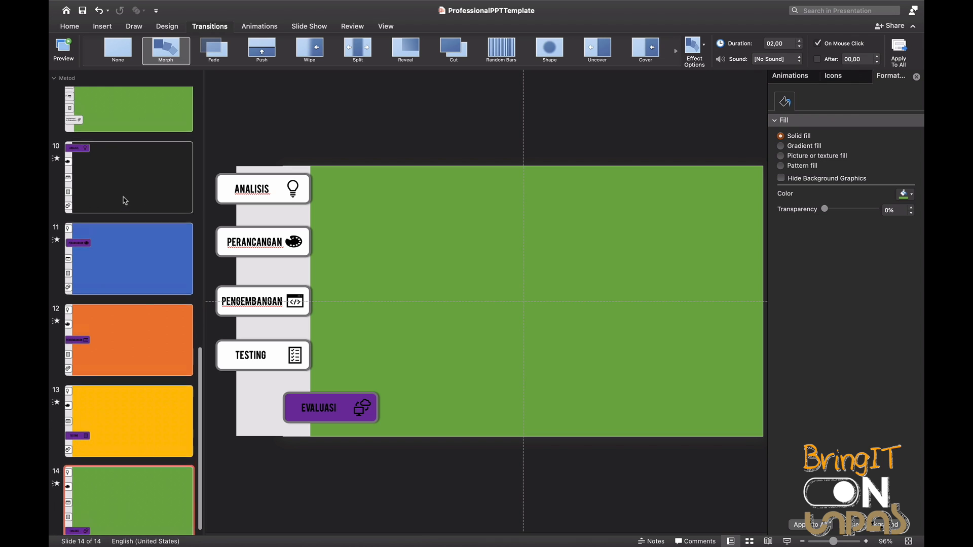
pyautogui.click(112, 239)
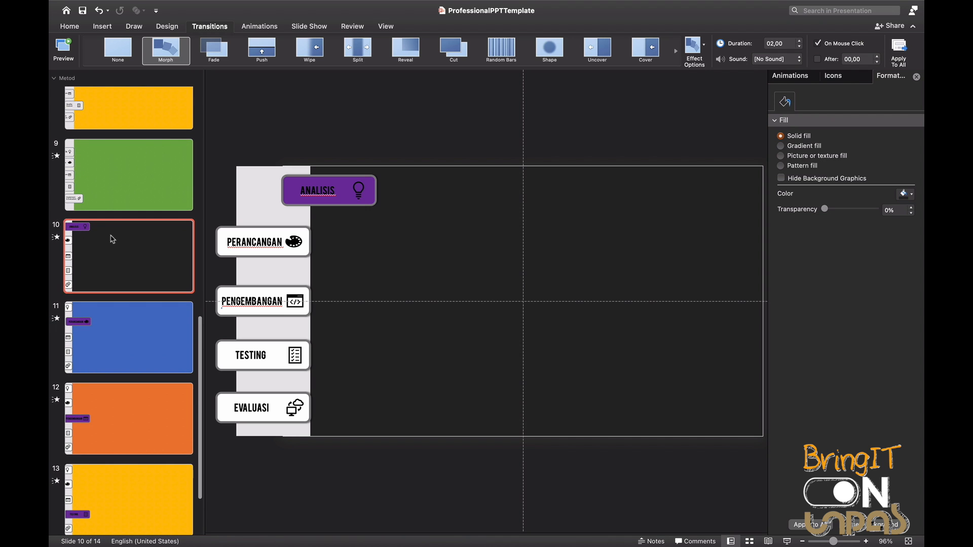
pyautogui.click(361, 193)
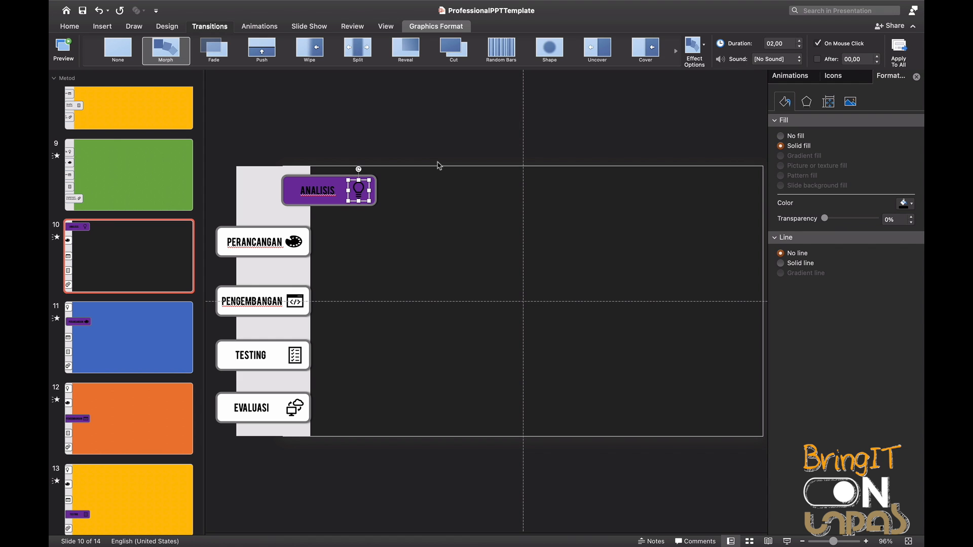
pyautogui.press('super+v')
pyautogui.moveTo(373, 188); pyautogui.dragTo(532, 186)
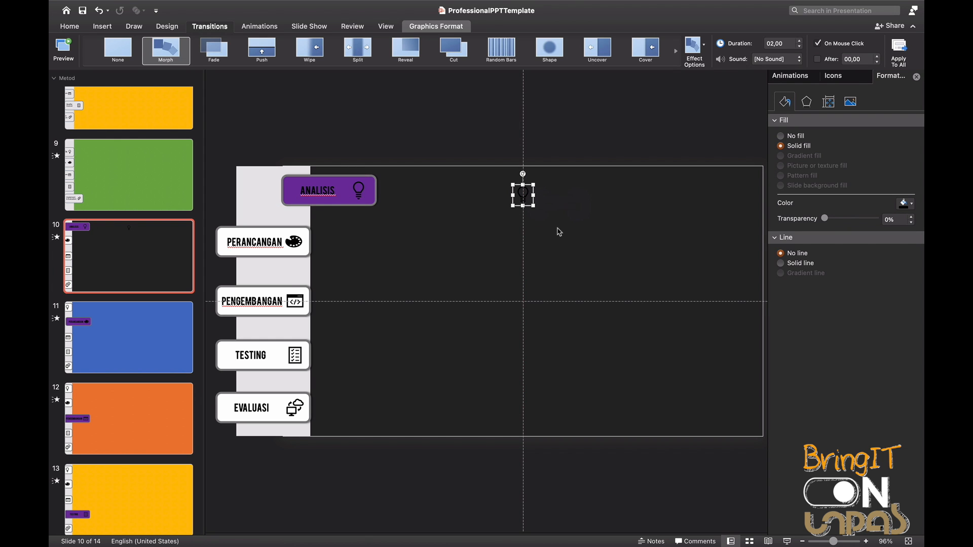
pyautogui.moveTo(534, 208); pyautogui.dragTo(613, 269)
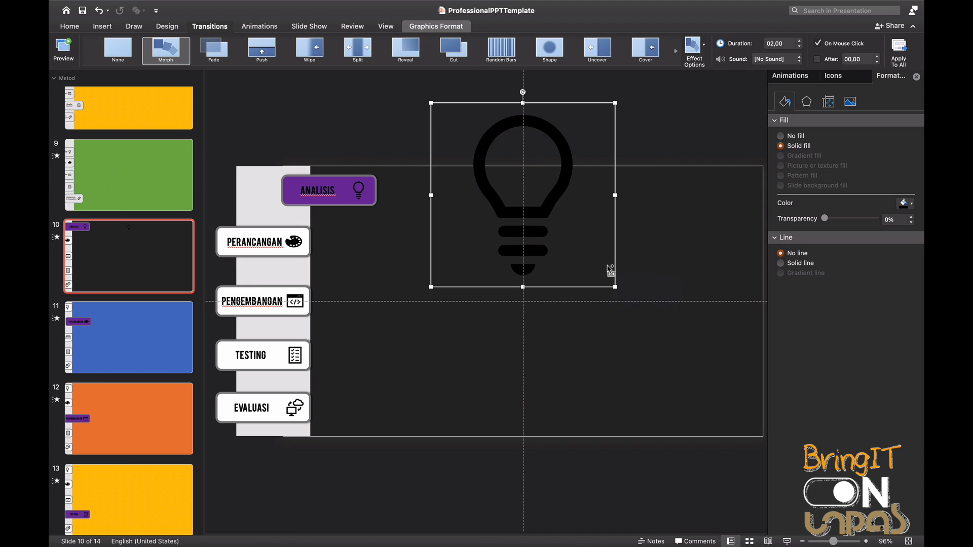
pyautogui.moveTo(549, 195); pyautogui.dragTo(553, 269)
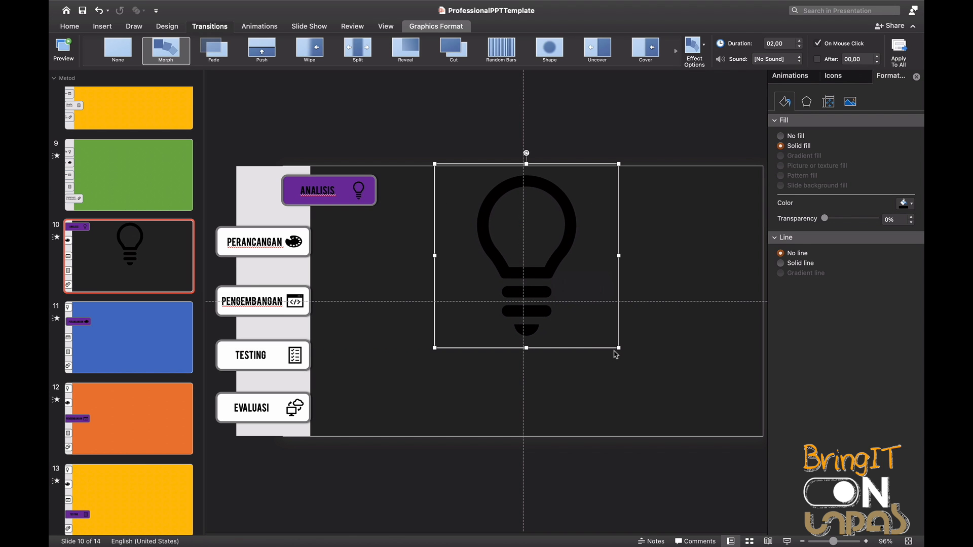
pyautogui.moveTo(617, 349); pyautogui.dragTo(573, 304)
pyautogui.moveTo(529, 256); pyautogui.dragTo(529, 234)
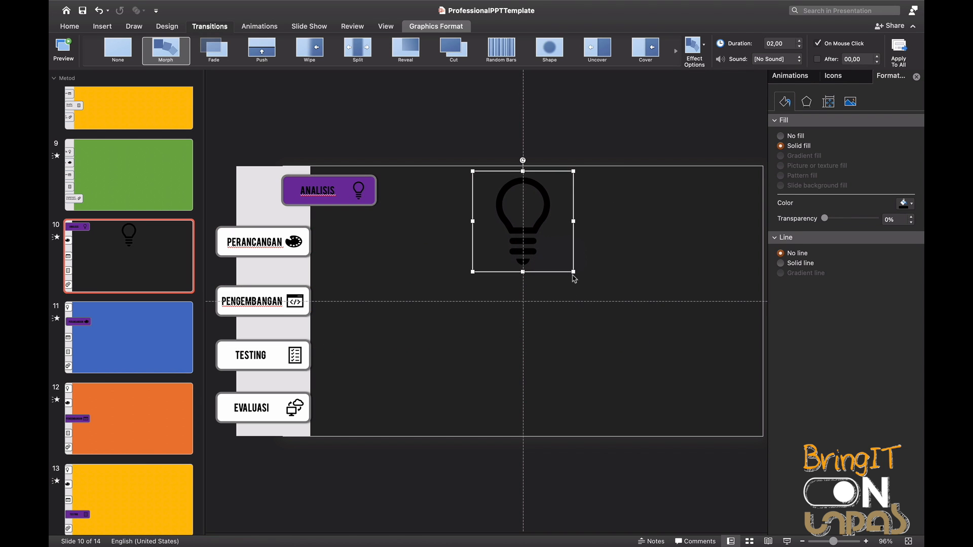
pyautogui.moveTo(571, 271); pyautogui.dragTo(558, 256)
pyautogui.moveTo(536, 223); pyautogui.dragTo(535, 213)
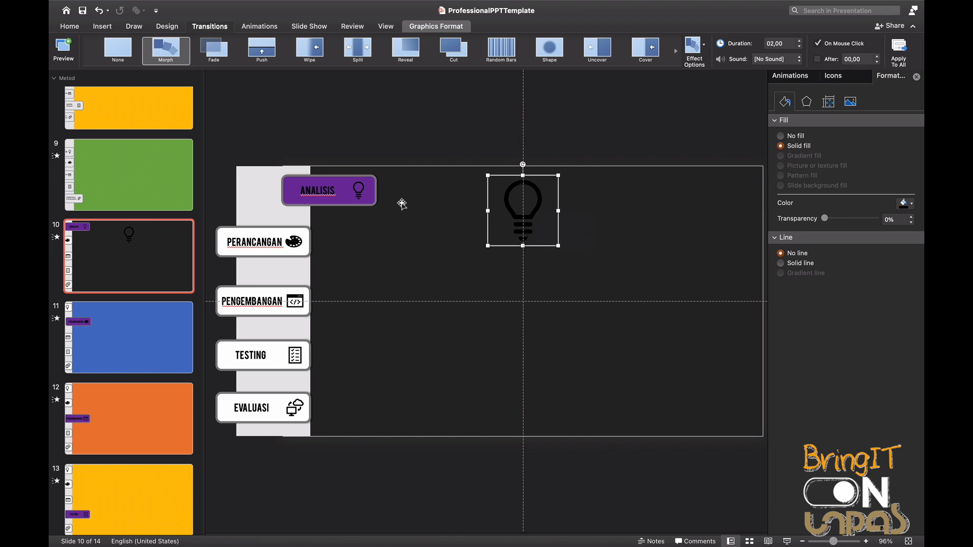
pyautogui.click(333, 192)
pyautogui.press('super+v')
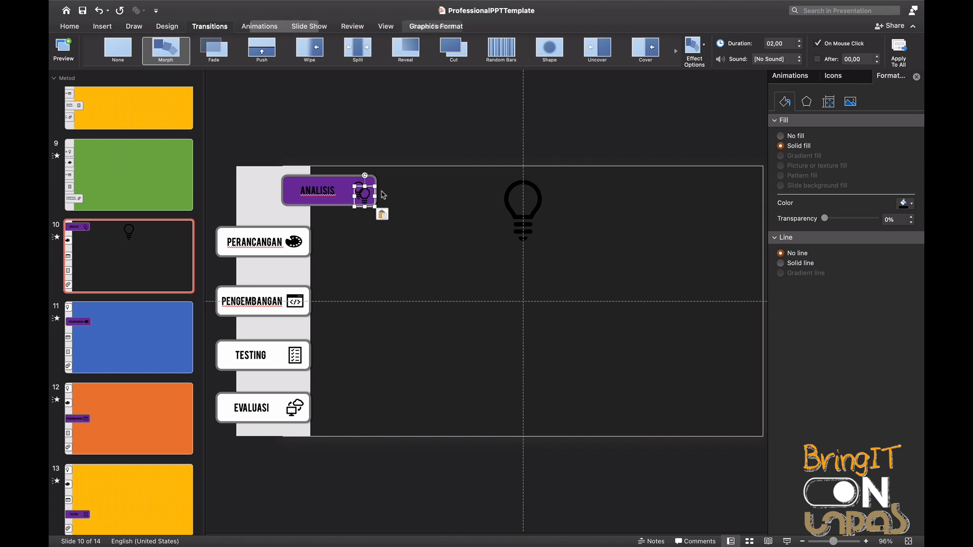
pyautogui.moveTo(372, 191); pyautogui.dragTo(366, 187)
# Step: Place a copy of the Analisis label centered under the large light bulb and set its font size to 28
pyautogui.click(328, 185)
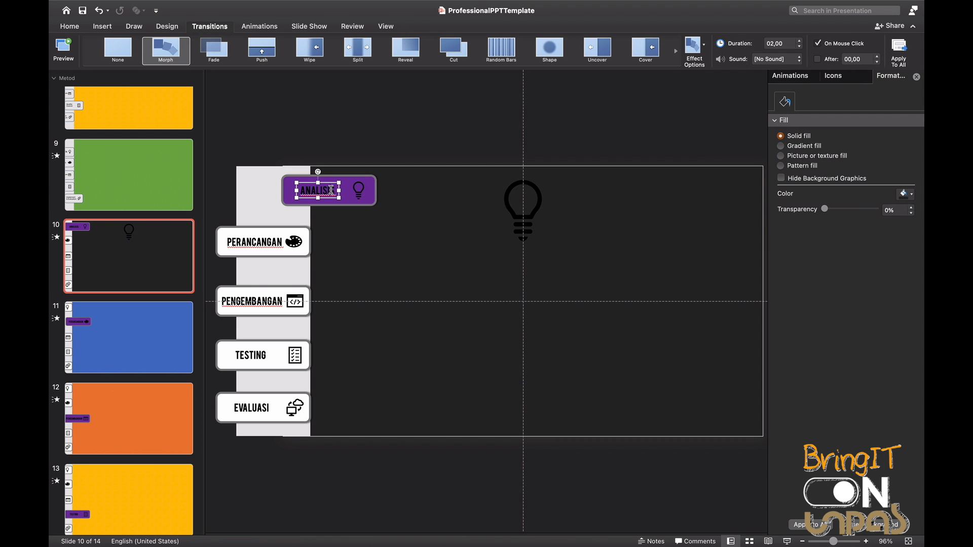
pyautogui.moveTo(329, 186); pyautogui.dragTo(537, 251)
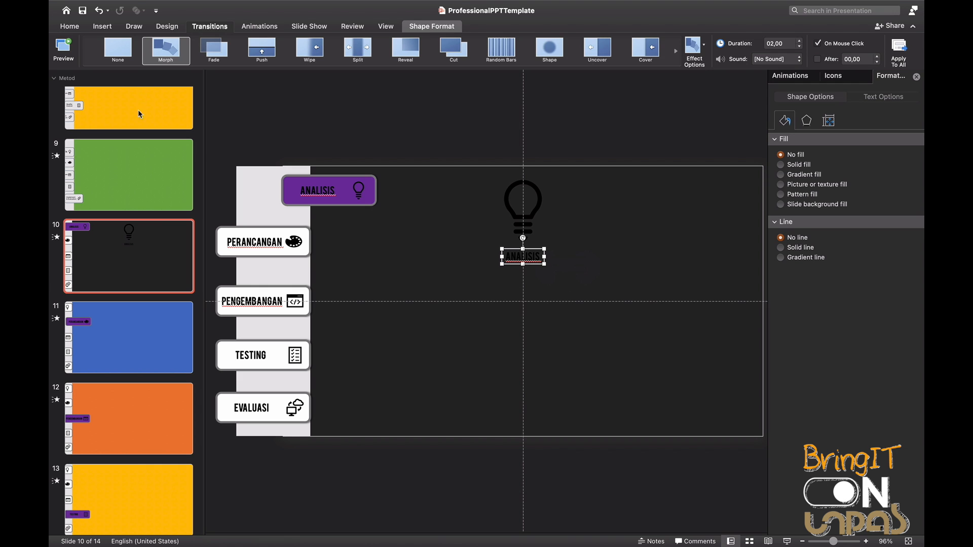
pyautogui.click(73, 28)
pyautogui.click(331, 43)
pyautogui.click(331, 43)
pyautogui.click(331, 43)
pyautogui.moveTo(549, 252); pyautogui.dragTo(544, 250)
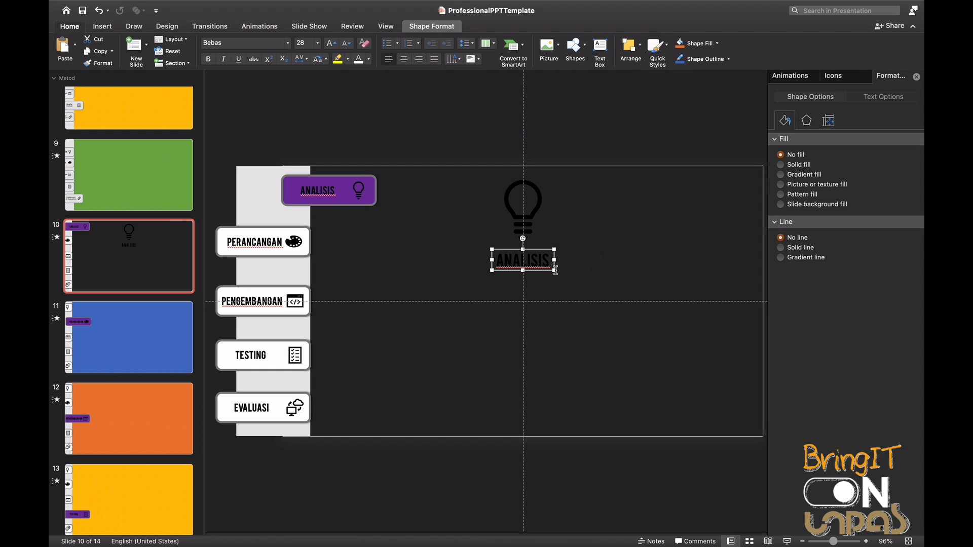
# Step: On slide 11, copy the Perancangan label and palette icon to the top center, label below, and enlarge the copied icon
pyautogui.click(174, 363)
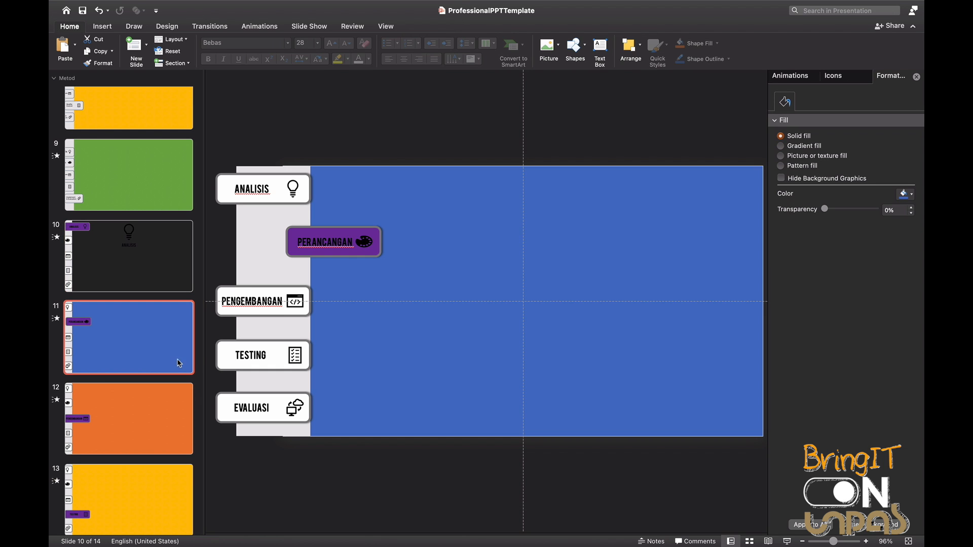
pyautogui.click(365, 243)
pyautogui.keyDown('shift'); pyautogui.click(329, 242); pyautogui.keyUp('shift')
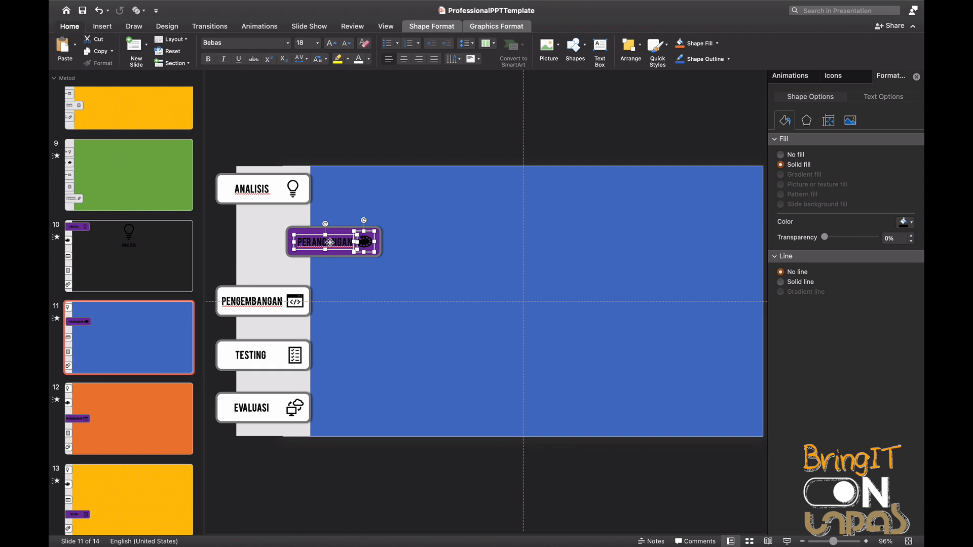
pyautogui.press('super+v')
pyautogui.moveTo(380, 251); pyautogui.dragTo(532, 203)
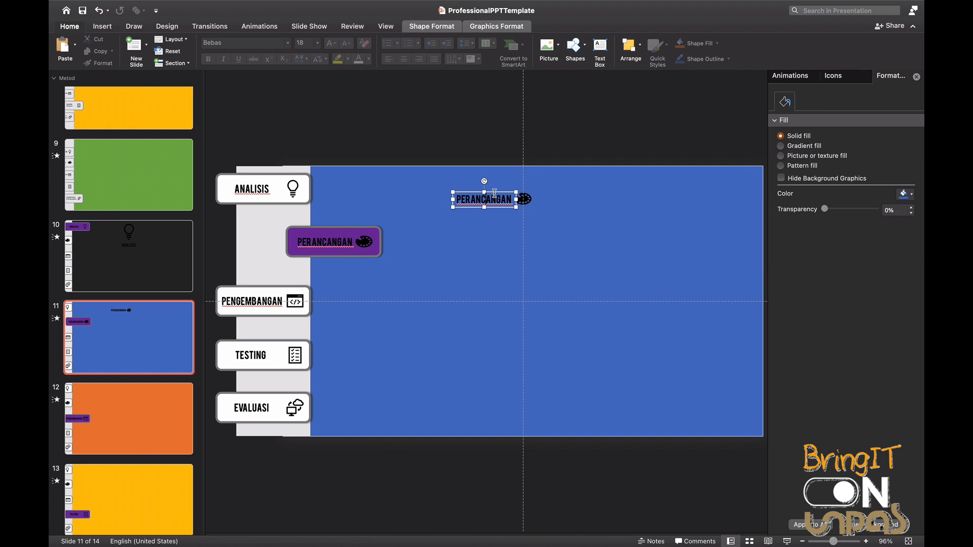
pyautogui.click(488, 201)
pyautogui.moveTo(497, 200); pyautogui.dragTo(536, 237)
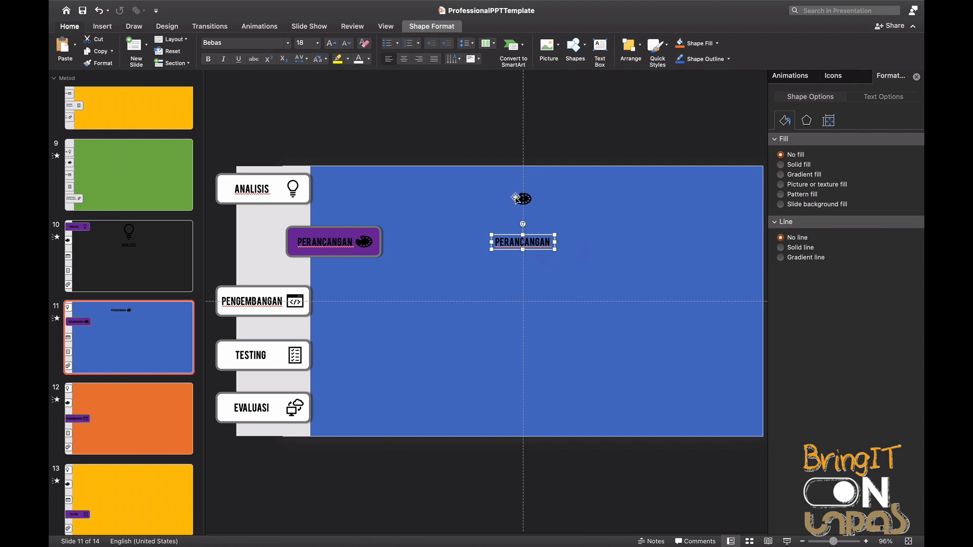
pyautogui.click(523, 198)
pyautogui.moveTo(536, 210)
pyautogui.mouseDown()
pyautogui.moveTo(556, 233)
pyautogui.moveTo(550, 219)
pyautogui.mouseUp()
# Step: Set the copied Perancangan label's font size to 28 and center it under the large palette icon
pyautogui.click(544, 243)
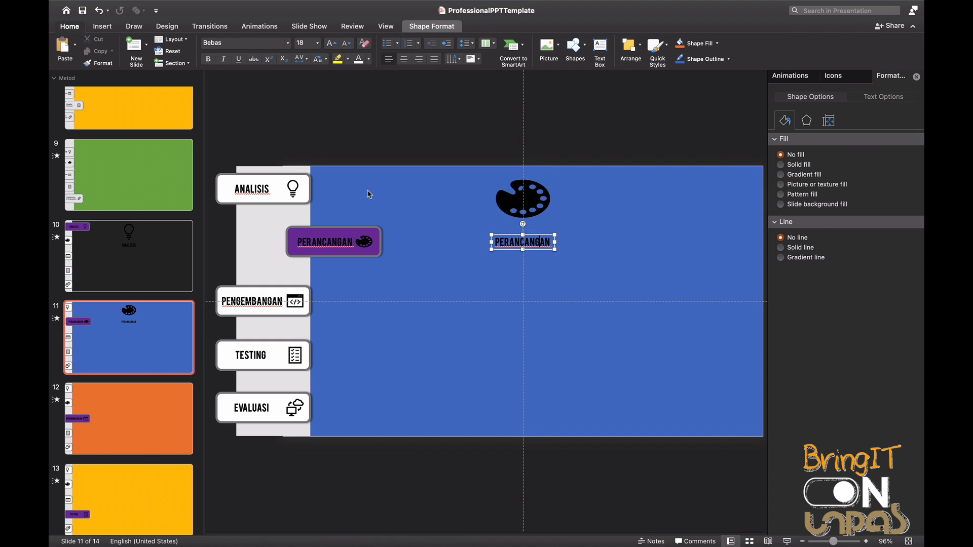
pyautogui.click(535, 234)
pyautogui.click(331, 43)
pyautogui.click(331, 43)
pyautogui.click(331, 43)
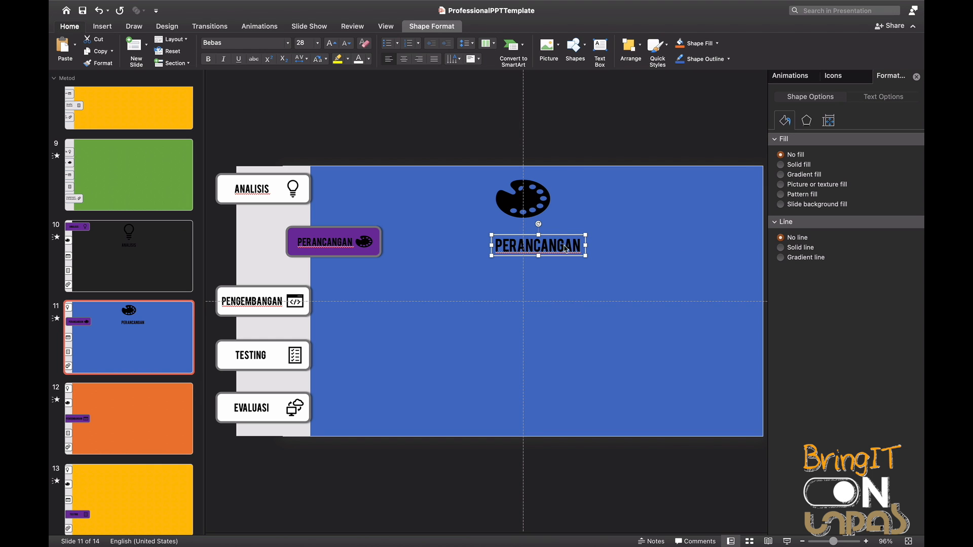
pyautogui.moveTo(557, 236); pyautogui.dragTo(539, 231)
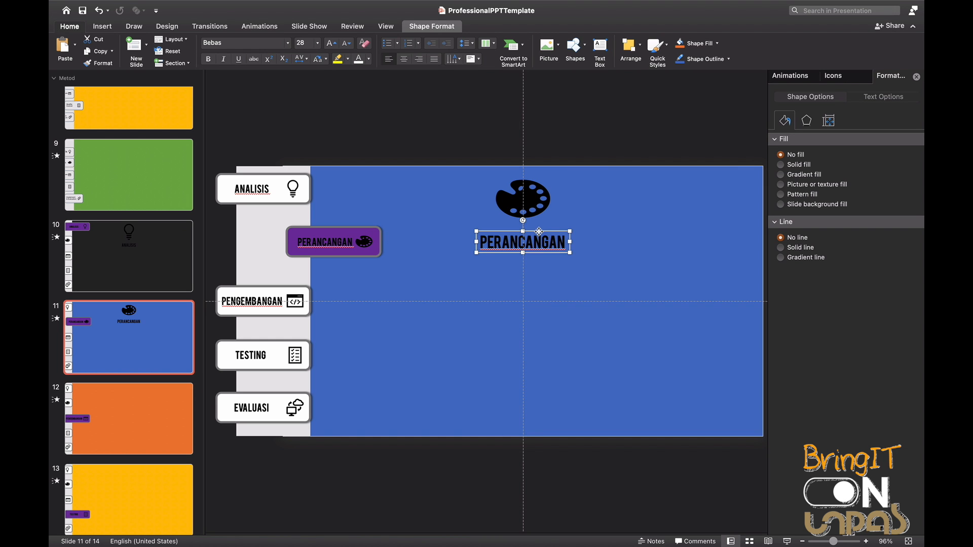
# Step: On slide 12, copy the Pengembangan label and code window icon to the top center, label below, and enlarge the copied icon
pyautogui.click(102, 400)
pyautogui.click(326, 300)
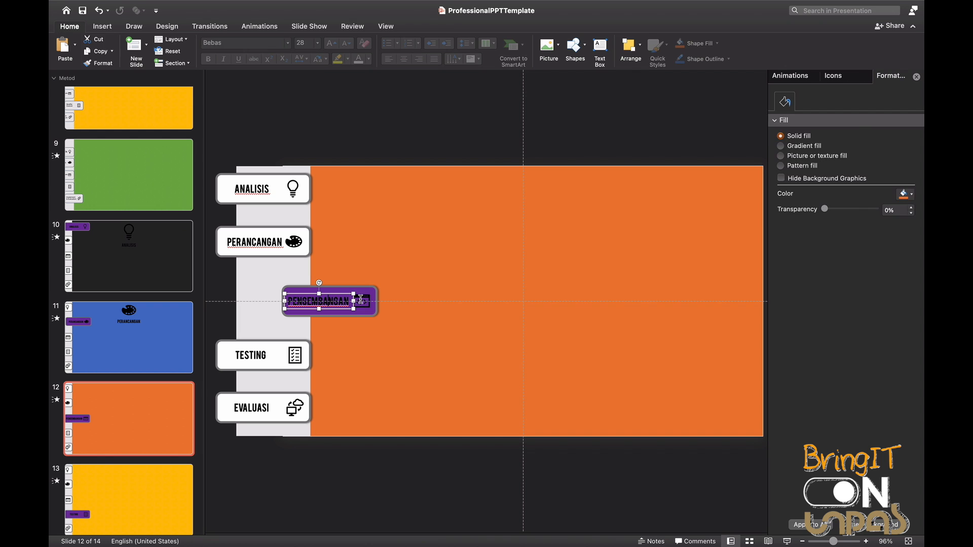
pyautogui.click(362, 298)
pyautogui.press('super+v')
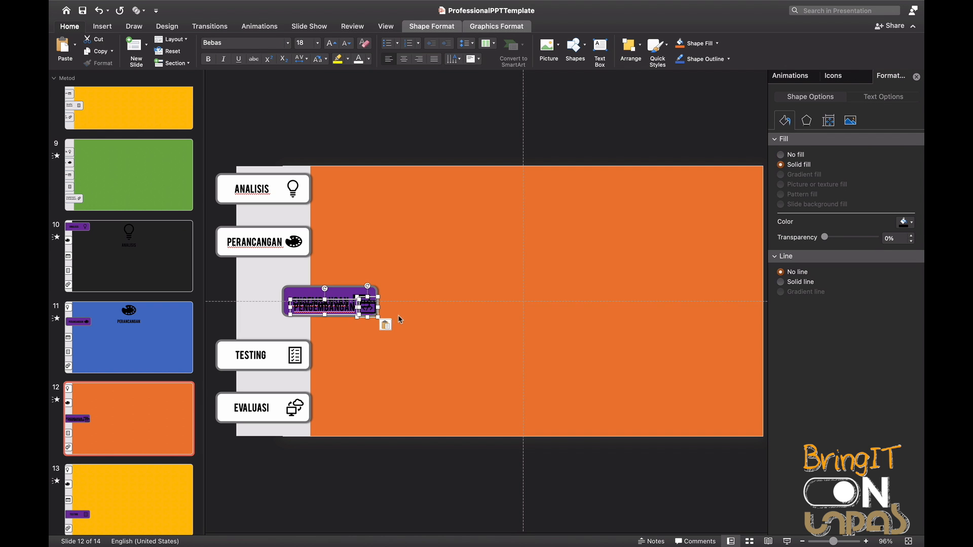
pyautogui.moveTo(368, 307); pyautogui.dragTo(552, 219)
pyautogui.press('Escape')
pyautogui.click(478, 196)
pyautogui.click(522, 194)
# Step: Set the copied Pengembangan label's font size to 28 and center it under the large code window icon
pyautogui.click(538, 238)
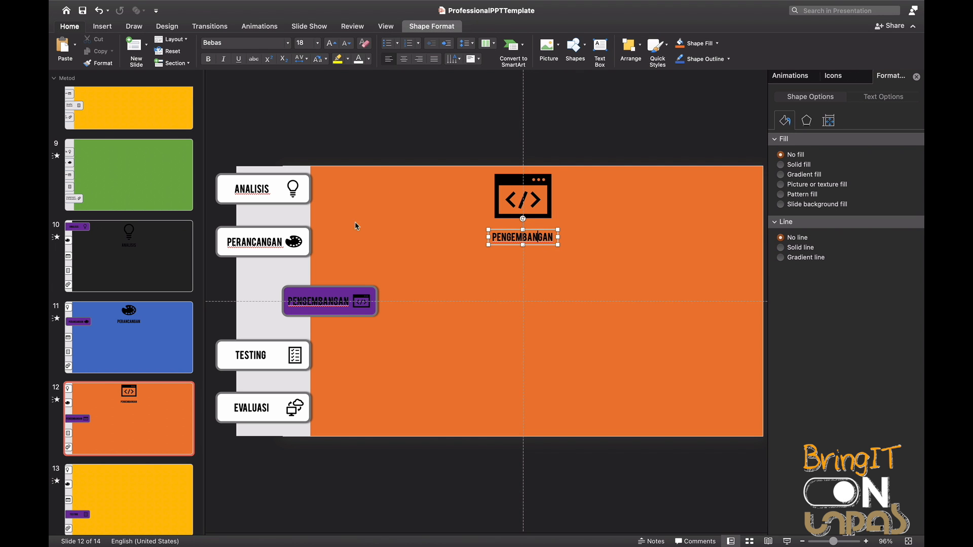
pyautogui.click(546, 231)
pyautogui.click(330, 43)
pyautogui.click(330, 43)
pyautogui.click(330, 44)
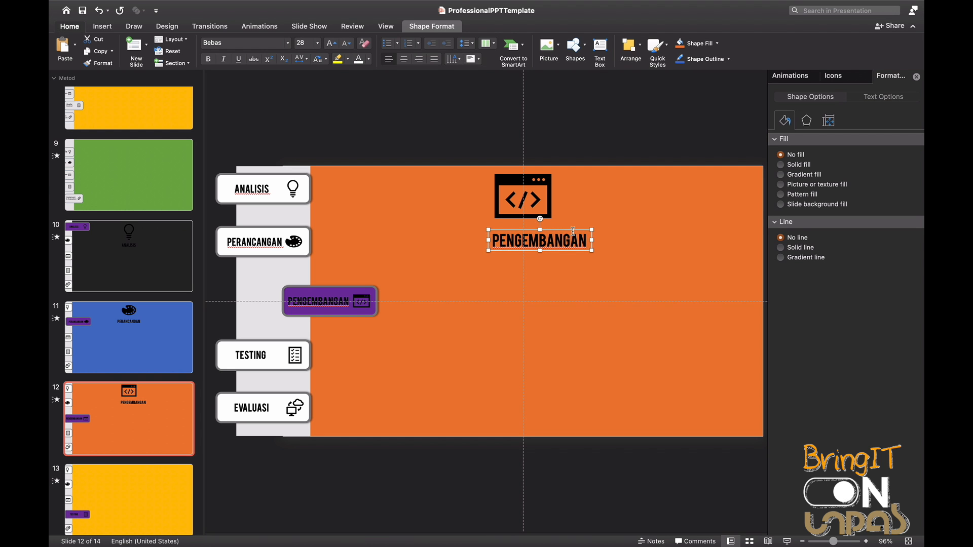
pyautogui.moveTo(573, 231); pyautogui.dragTo(558, 230)
# Step: On slide 13, copy the Testing label and checklist icon to the top center, label below, and enlarge the copied icon
pyautogui.click(140, 486)
pyautogui.click(311, 357)
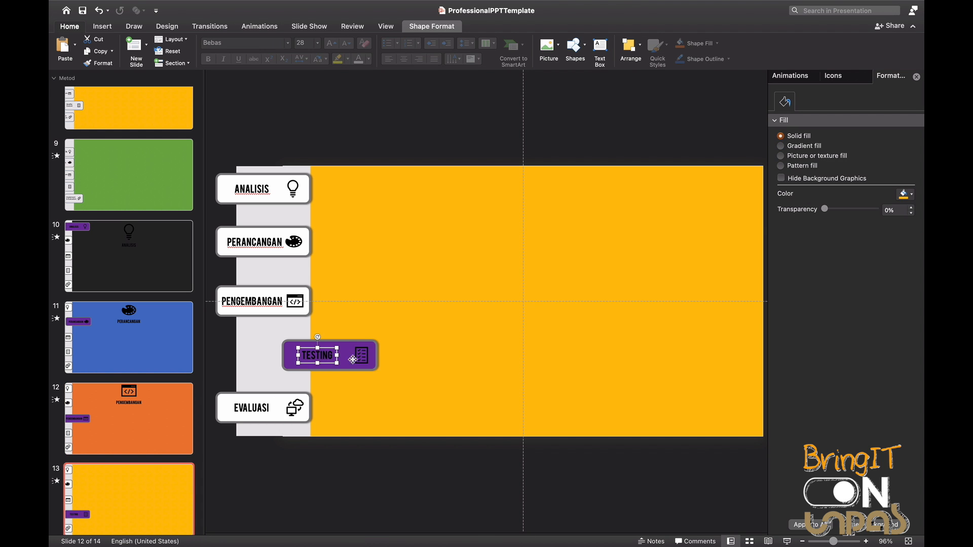
pyautogui.keyDown('shift'); pyautogui.click(361, 358); pyautogui.keyUp('shift')
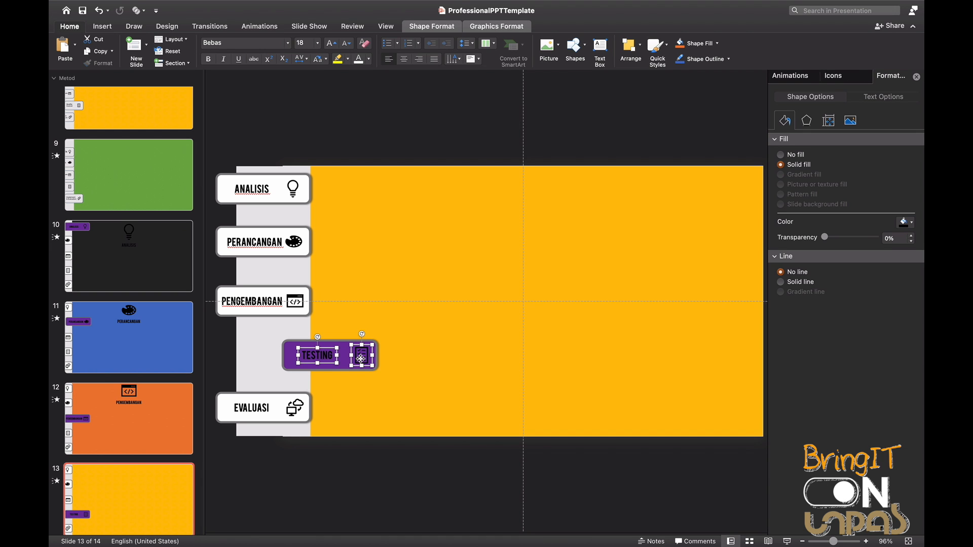
pyautogui.moveTo(360, 358); pyautogui.dragTo(532, 241)
pyautogui.click(559, 233)
pyautogui.click(567, 217)
# Step: Set the copied Testing label's font size to 32 and align it with the large checklist icon centered above it
pyautogui.click(532, 219)
pyautogui.click(331, 43)
pyautogui.click(330, 43)
pyautogui.click(331, 43)
pyautogui.click(331, 43)
pyautogui.moveTo(556, 232); pyautogui.dragTo(546, 233)
pyautogui.click(535, 195)
pyautogui.moveTo(535, 195); pyautogui.dragTo(536, 206)
pyautogui.moveTo(555, 234); pyautogui.dragTo(556, 237)
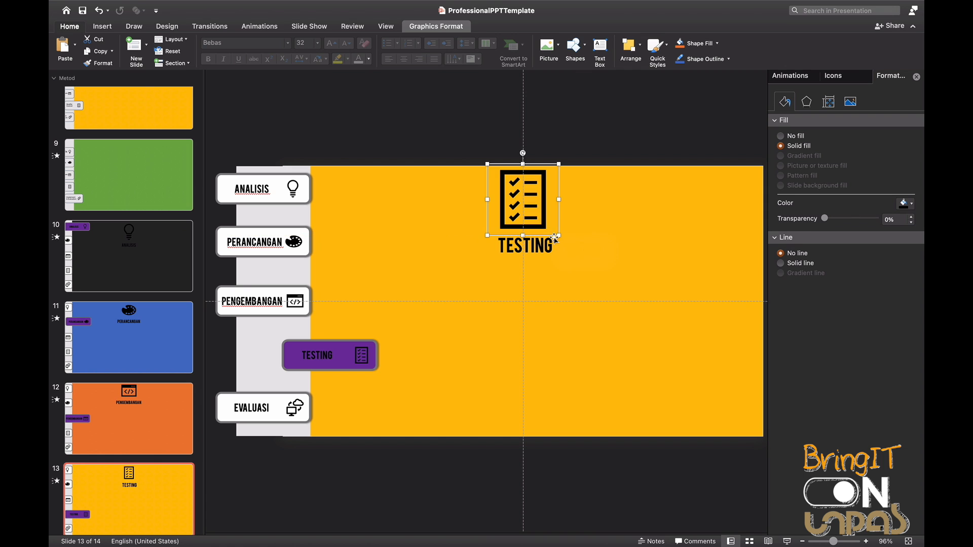
# Step: On slide 14, copy the Evaluasi label and the cloud-and-monitor icon from the purple button to the top center
pyautogui.click(126, 514)
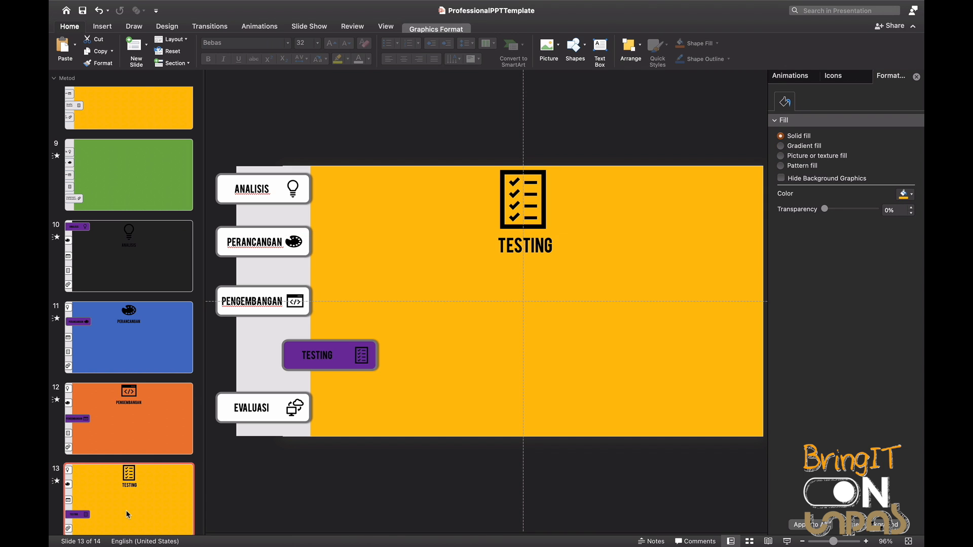
pyautogui.click(257, 419)
pyautogui.scroll(-3, 103, 469)
pyautogui.click(113, 481)
pyautogui.click(307, 411)
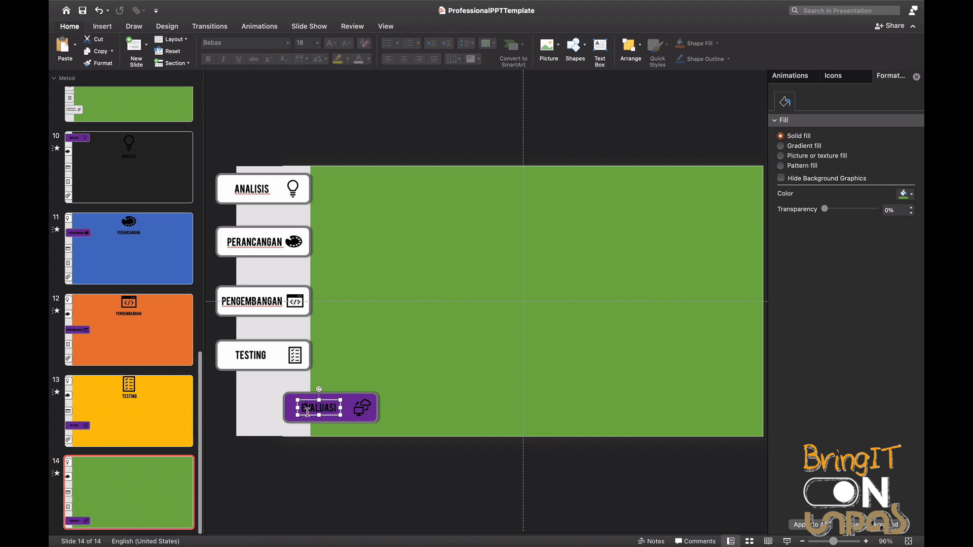
pyautogui.click(363, 407)
pyautogui.keyDown('shift'); pyautogui.click(336, 408); pyautogui.keyUp('shift')
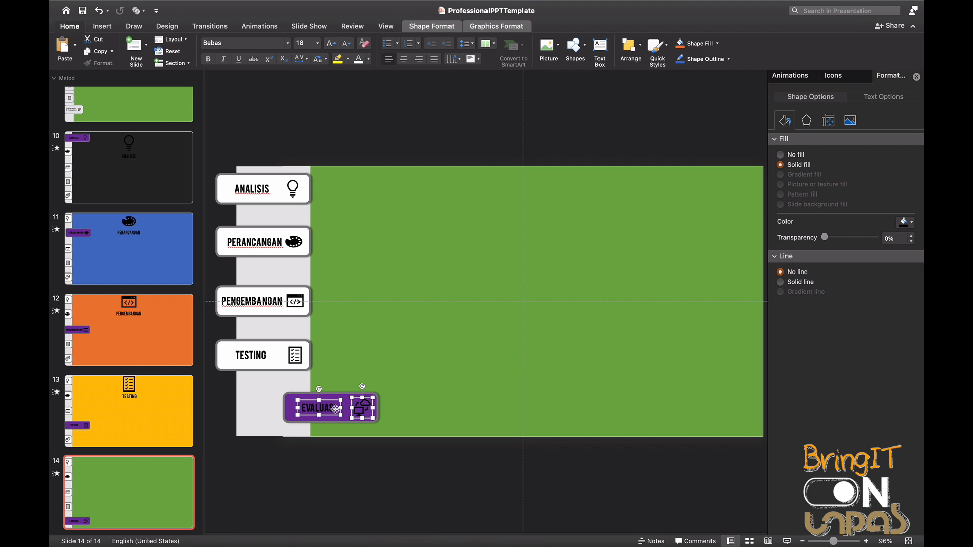
pyautogui.press('super+v')
pyautogui.moveTo(364, 415); pyautogui.dragTo(524, 199)
# Step: Enlarge the copied cloud-and-monitor icon on the slide's vertical center line and place the copied Evaluasi label centered below it
pyautogui.click(527, 199)
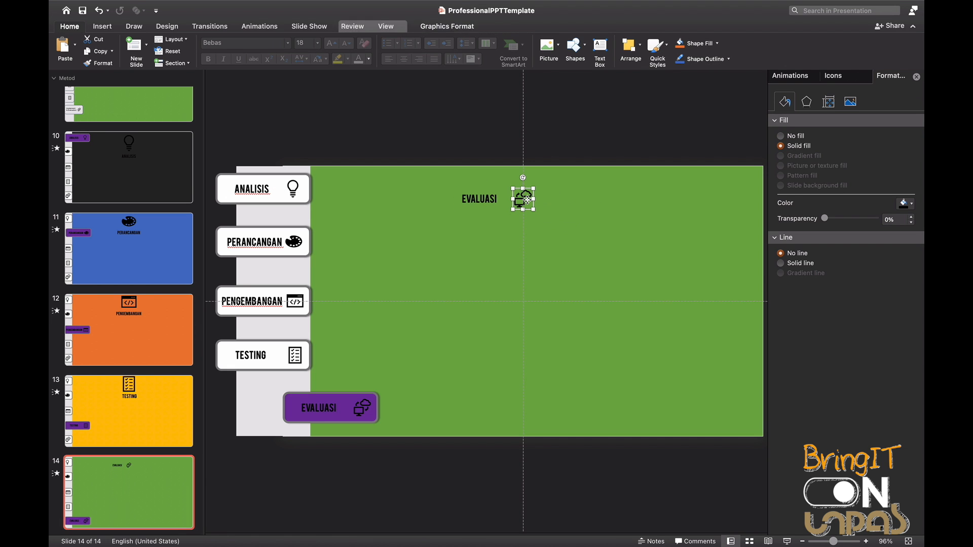
pyautogui.moveTo(535, 210); pyautogui.dragTo(554, 229)
pyautogui.click(488, 193)
pyautogui.moveTo(488, 194); pyautogui.dragTo(531, 251)
pyautogui.click(544, 185)
pyautogui.moveTo(545, 185); pyautogui.dragTo(545, 195)
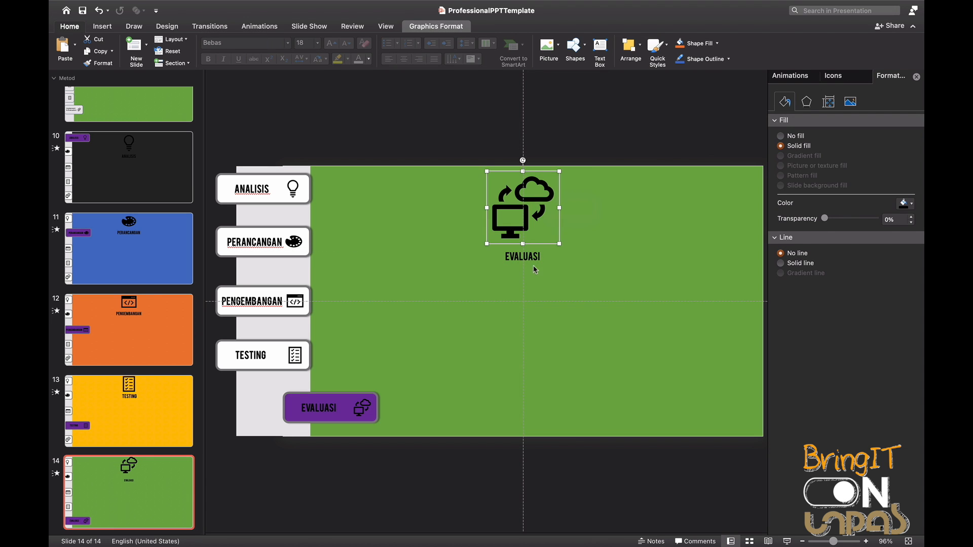
# Step: Set the copied Evaluasi label's font size to 36 and center it under the large icon
pyautogui.click(531, 250)
pyautogui.click(330, 44)
pyautogui.click(330, 44)
pyautogui.click(331, 44)
pyautogui.click(330, 44)
pyautogui.moveTo(558, 246); pyautogui.dragTo(538, 245)
pyautogui.press('Right')
pyautogui.press('Right')
pyautogui.press('Right')
pyautogui.press('Right')
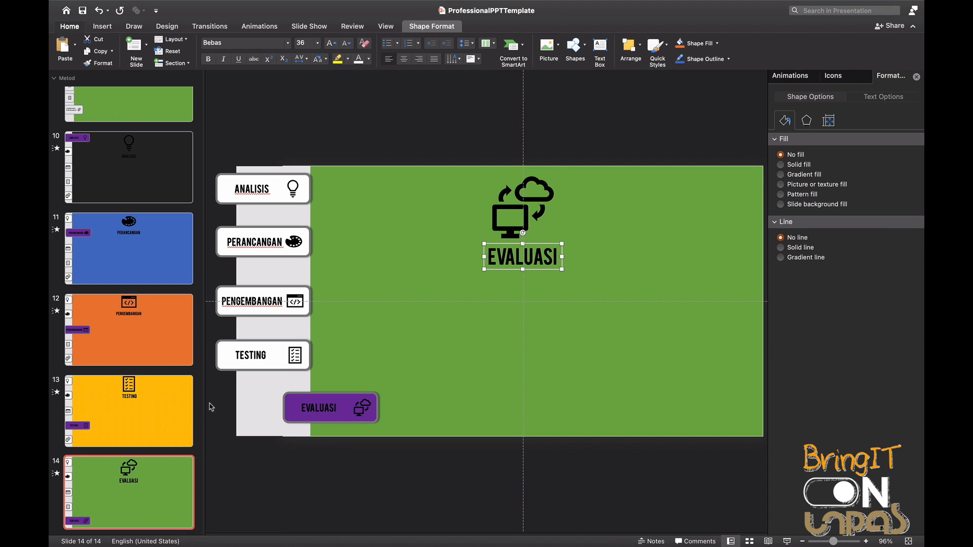
# Step: Play the slide show from slide 10 and advance through to slide 14 to check the menu transitions
pyautogui.click(136, 424)
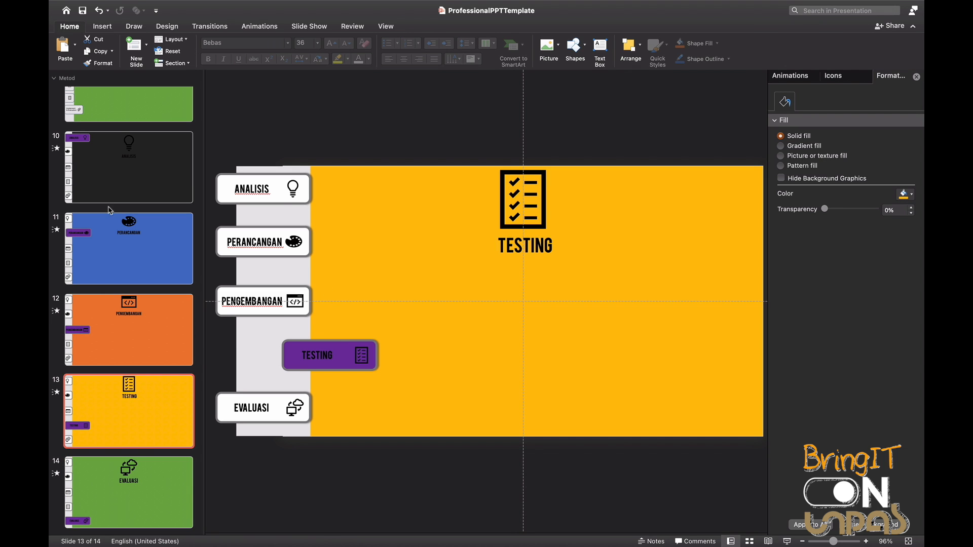
pyautogui.click(136, 182)
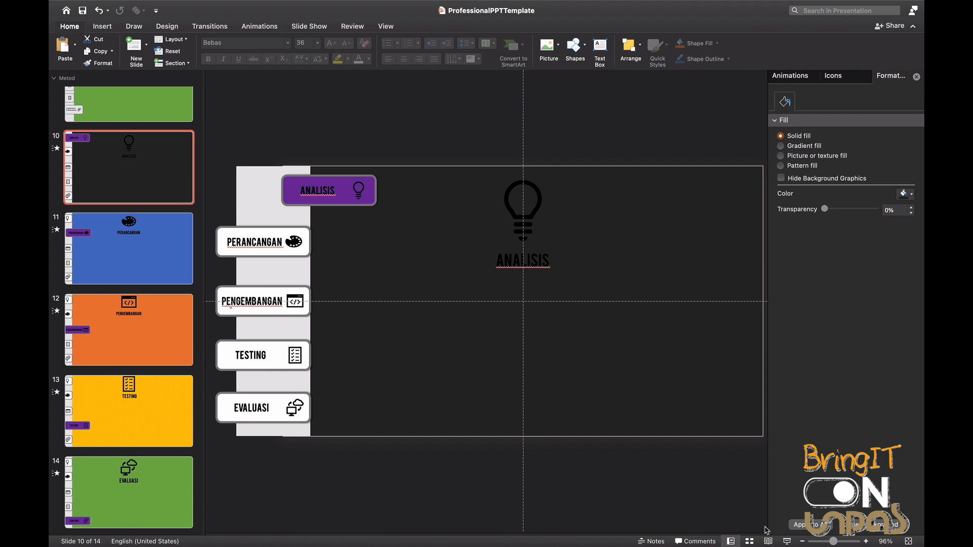
pyautogui.click(787, 541)
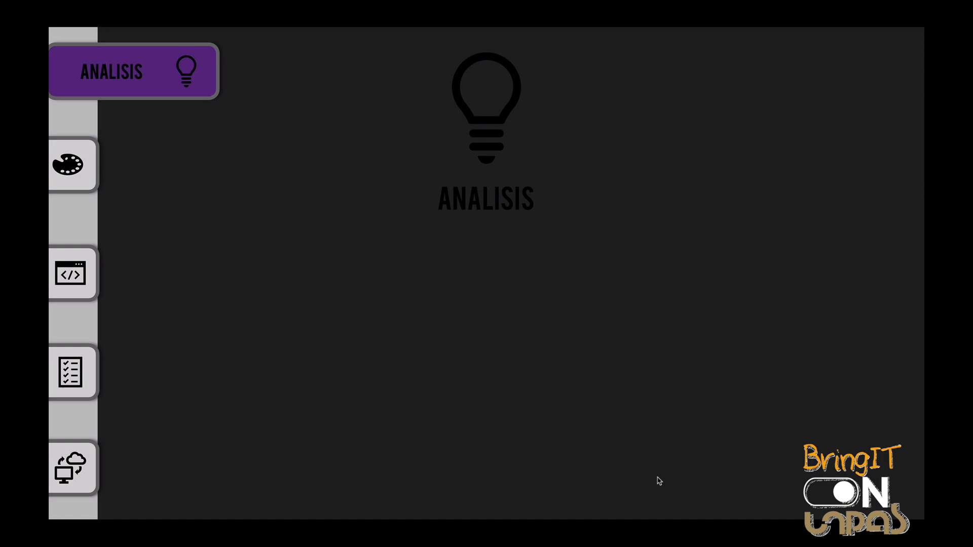
pyautogui.click(657, 477)
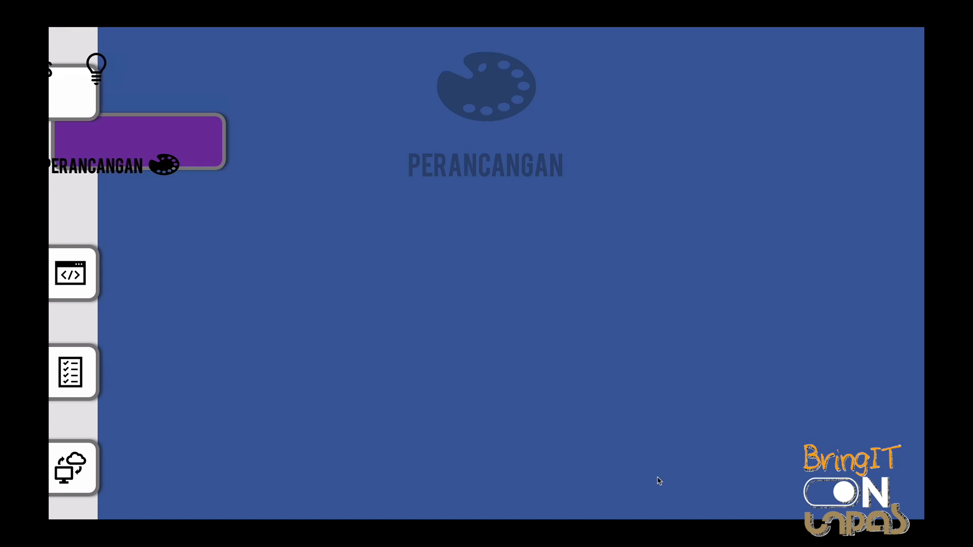
pyautogui.press('Right')
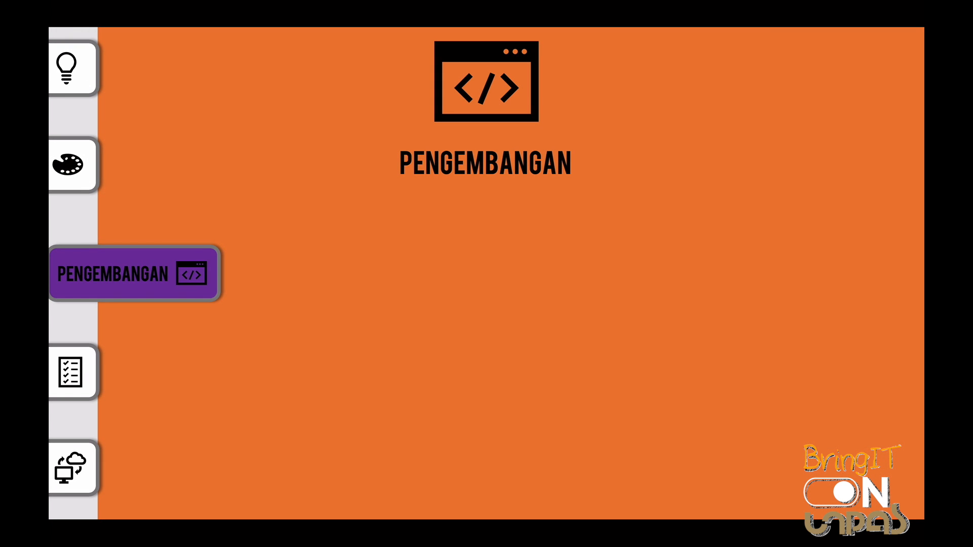
pyautogui.press('Right')
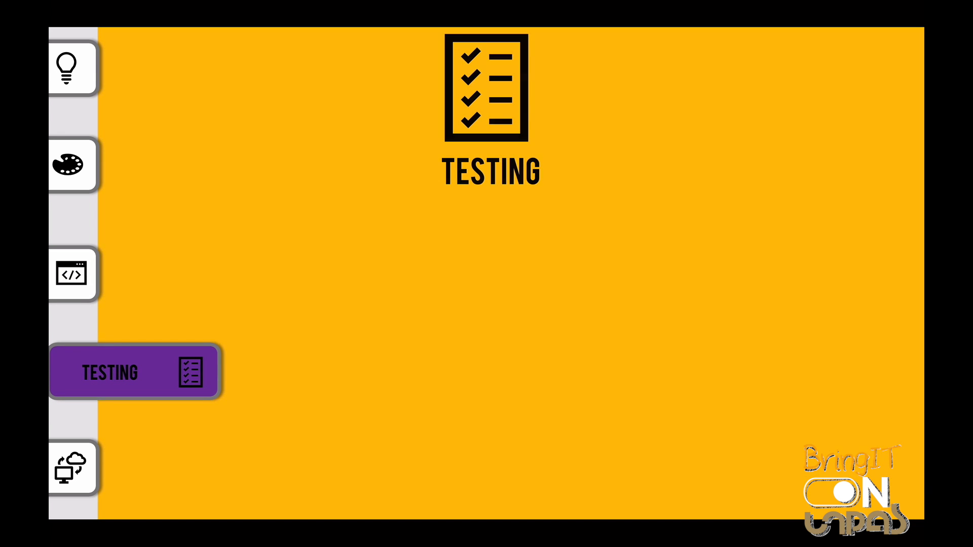
pyautogui.press('Right')
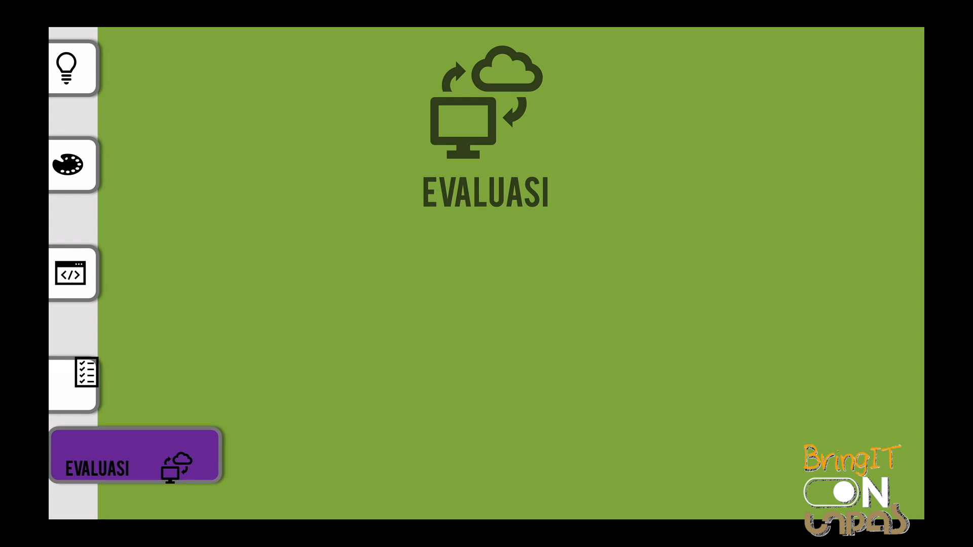